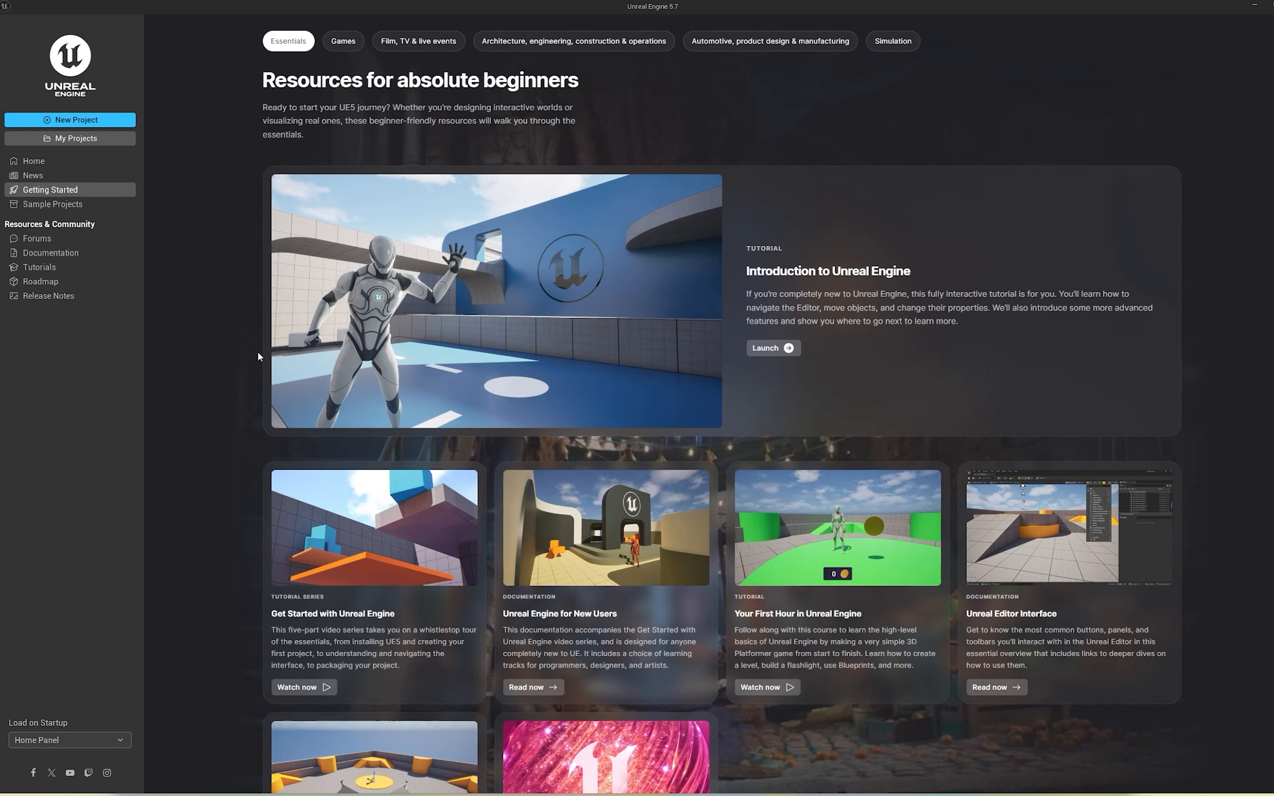
# Step: Create a new Games project named iamxtest from the First Person template
pyautogui.click(64, 122)
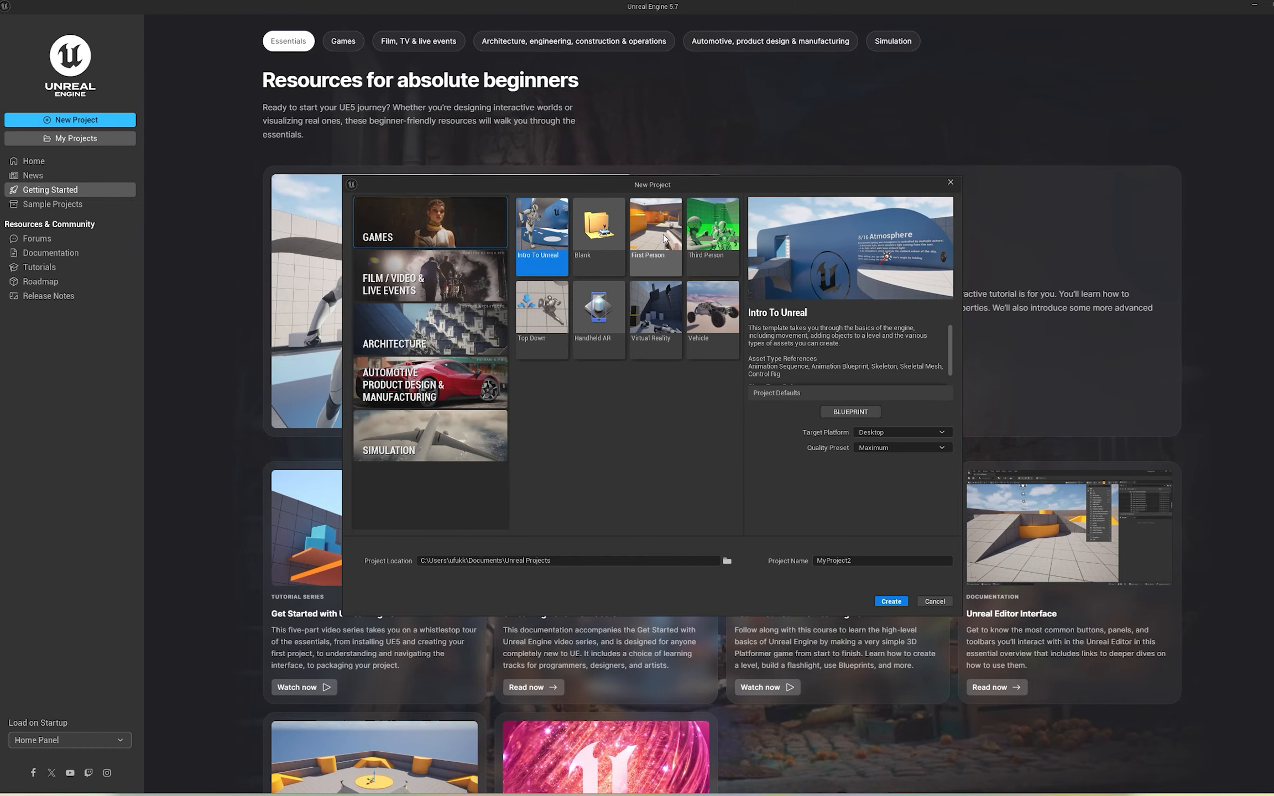
pyautogui.click(669, 236)
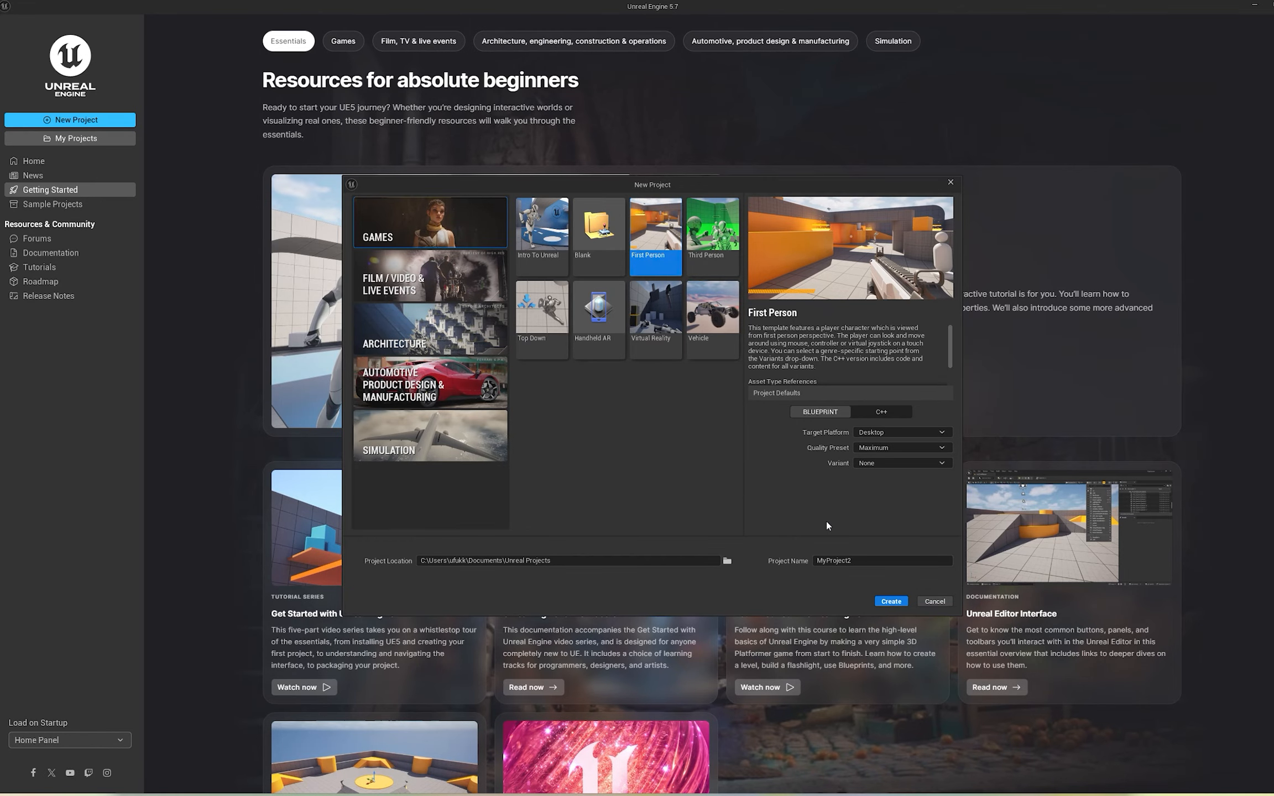
pyautogui.click(900, 564)
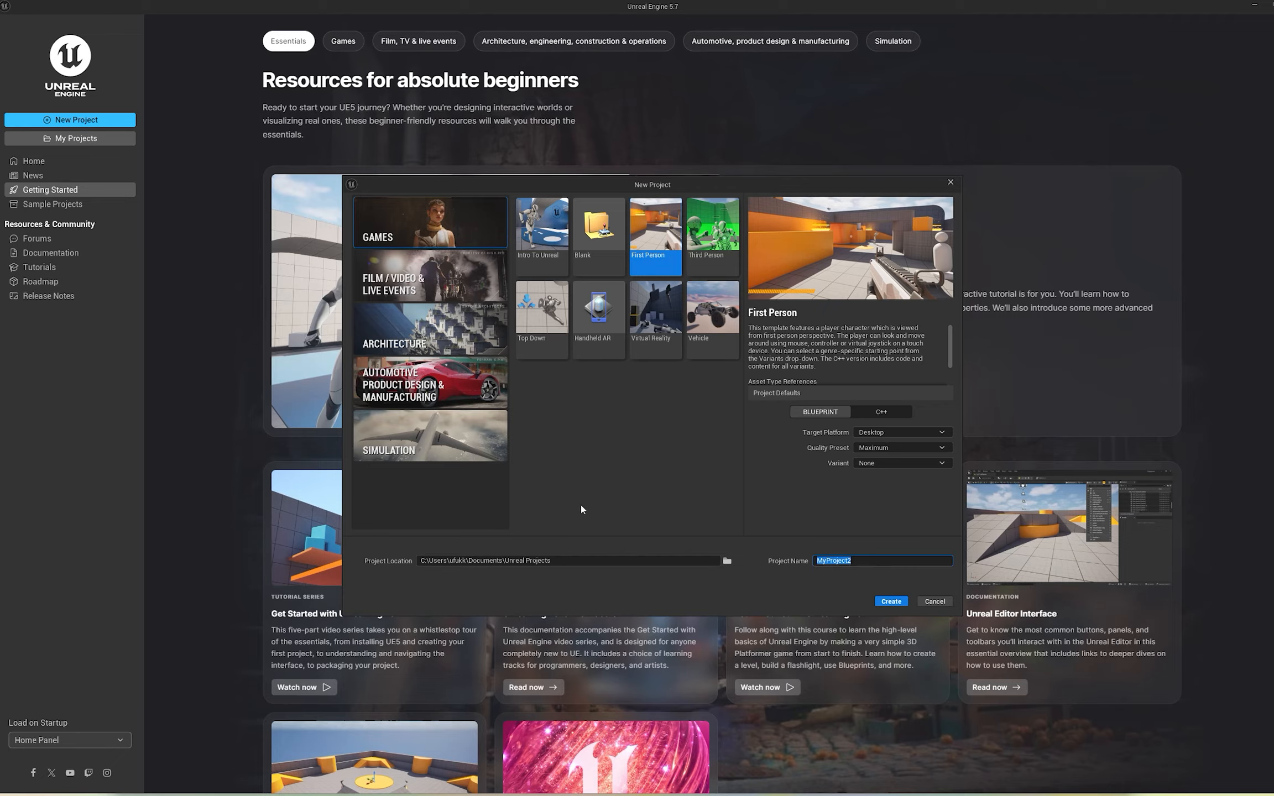
pyautogui.write('iamxtest')
pyautogui.click(897, 606)
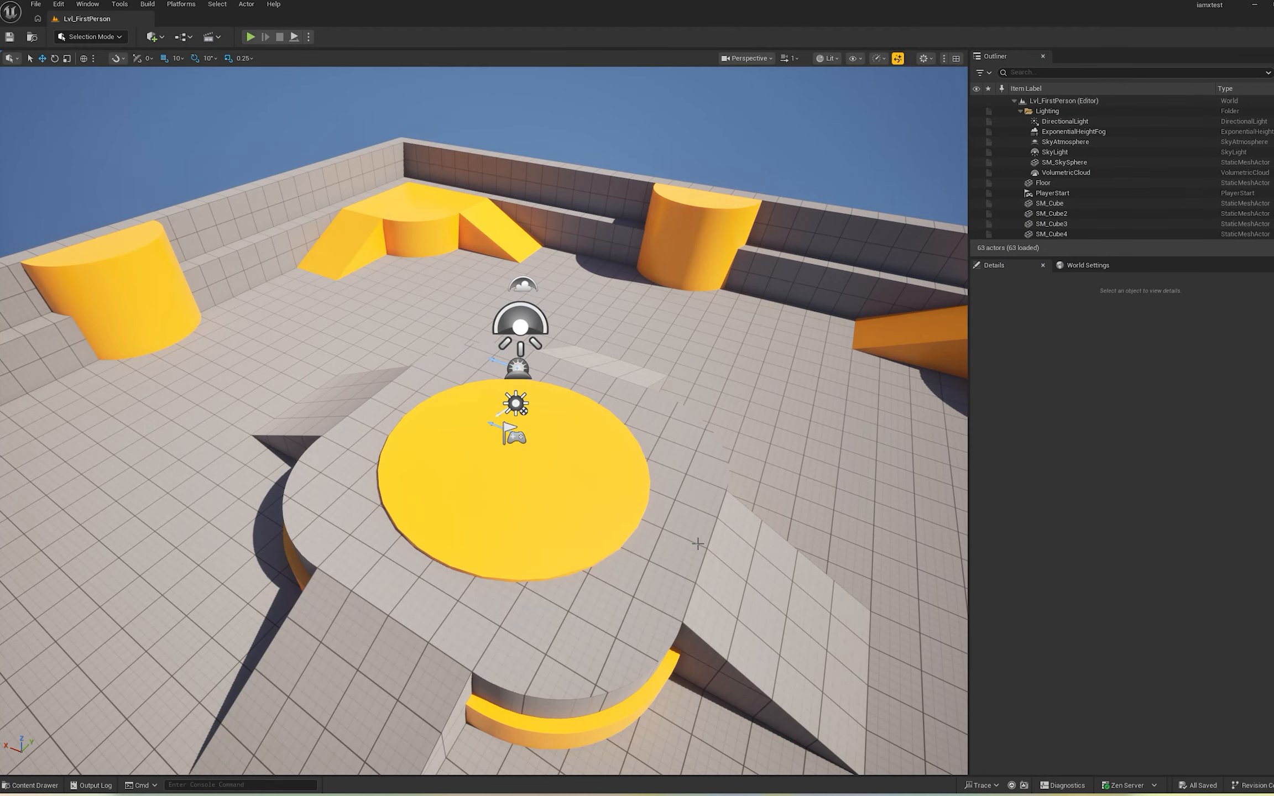
# Step: Enable the MetaHuman Creator, MetaHuman Live Link and MetaHuman Core Tech plugins and restart the editor
pyautogui.moveTo(634, 512); pyautogui.dragTo(590, 548, button='right')
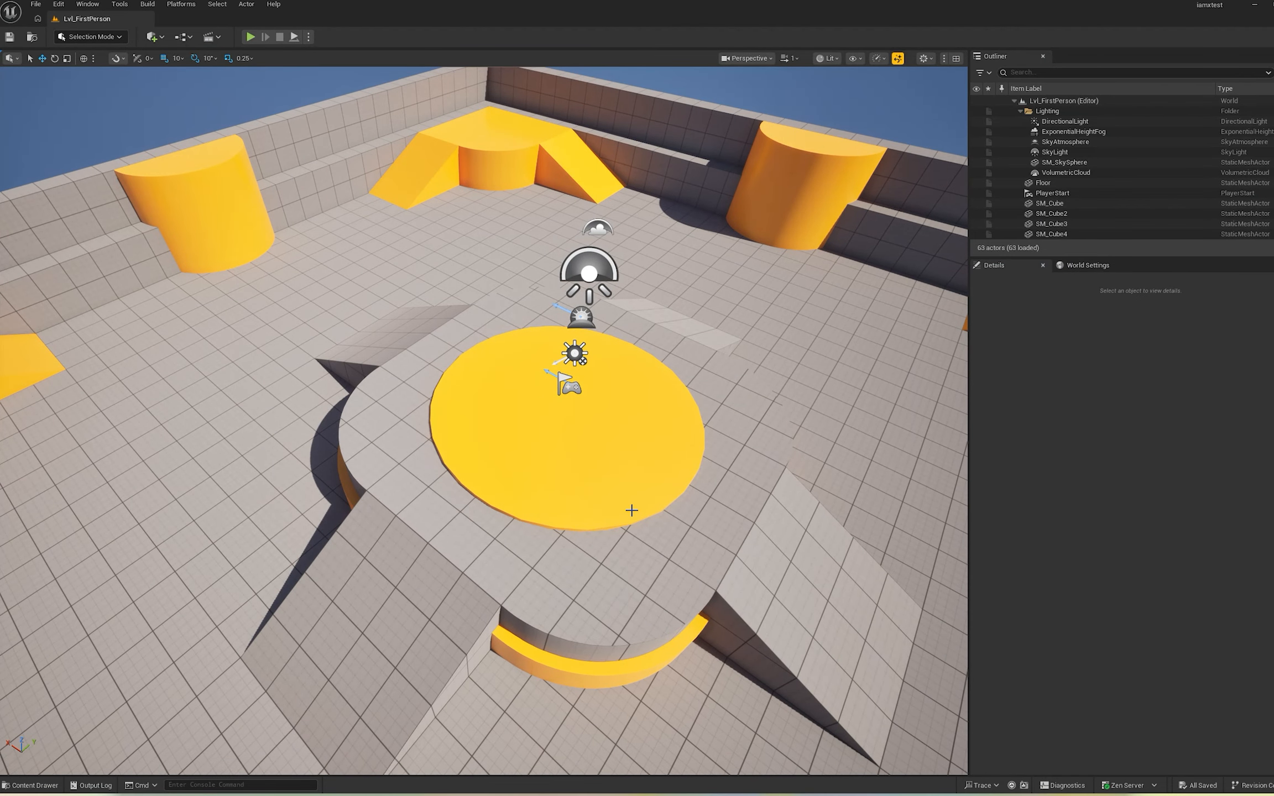
pyautogui.click(68, 6)
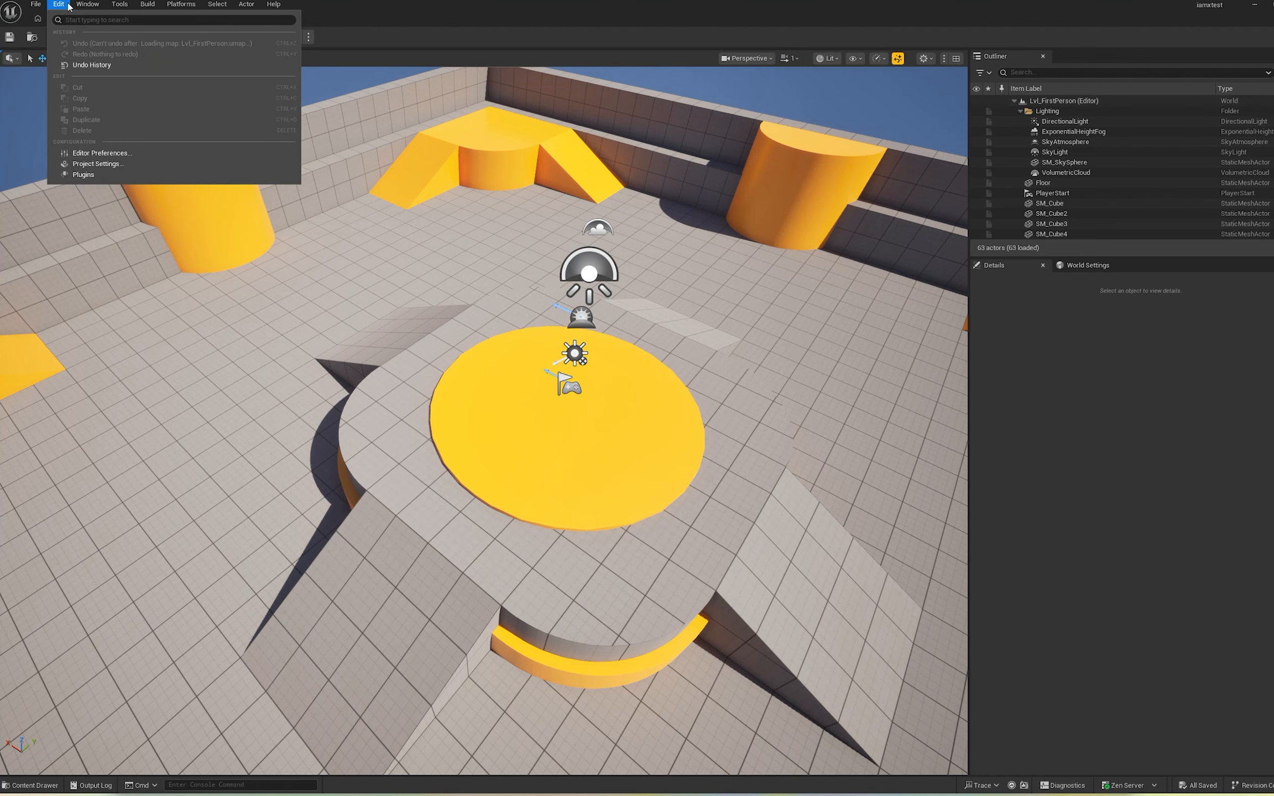
pyautogui.click(83, 174)
pyautogui.click(438, 177)
pyautogui.write('metahu')
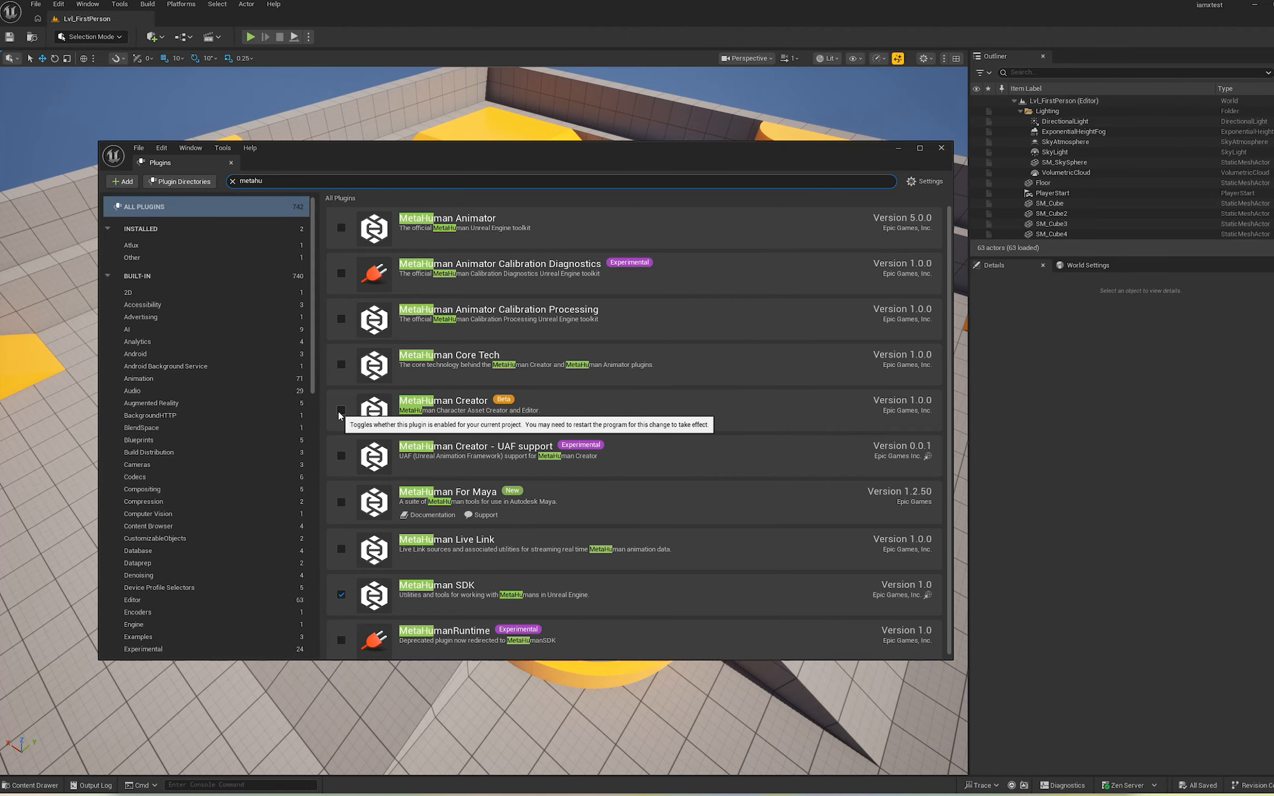
pyautogui.click(340, 410)
pyautogui.click(716, 433)
pyautogui.click(342, 550)
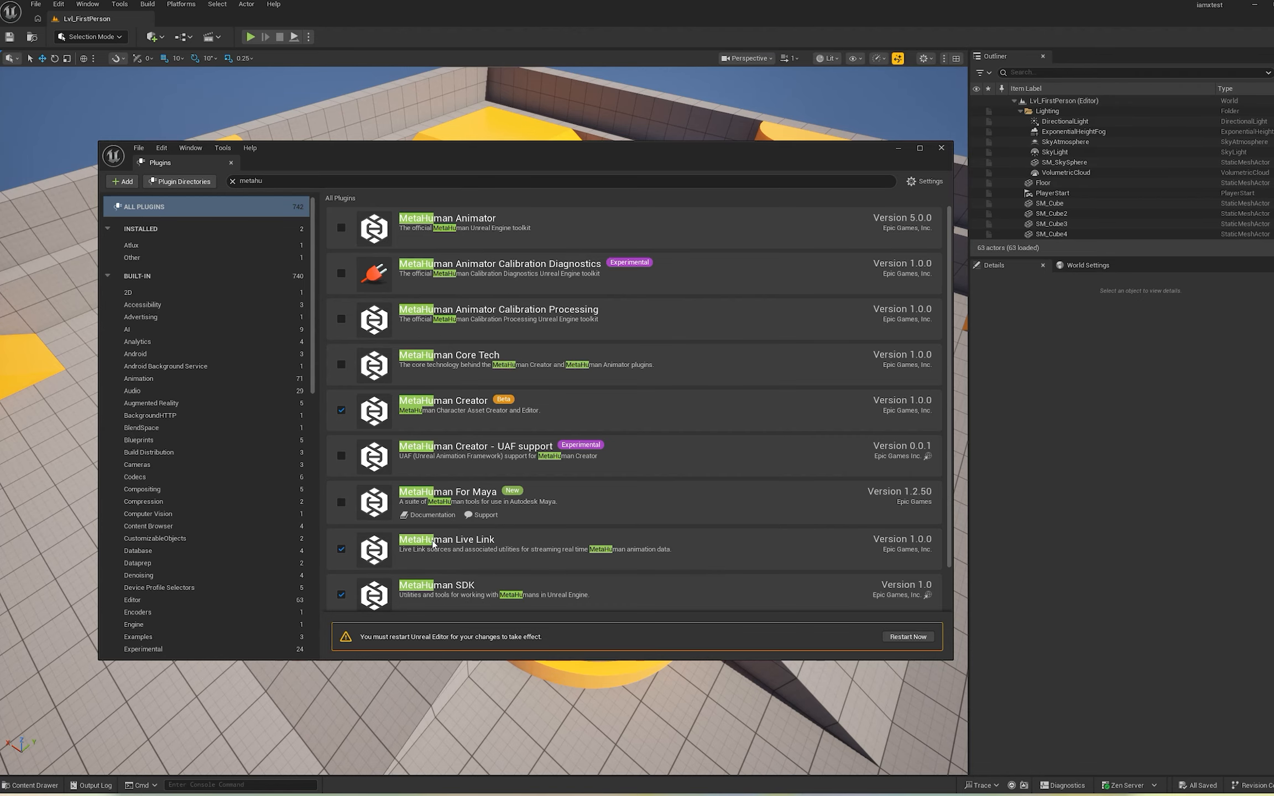
pyautogui.click(341, 364)
pyautogui.click(908, 637)
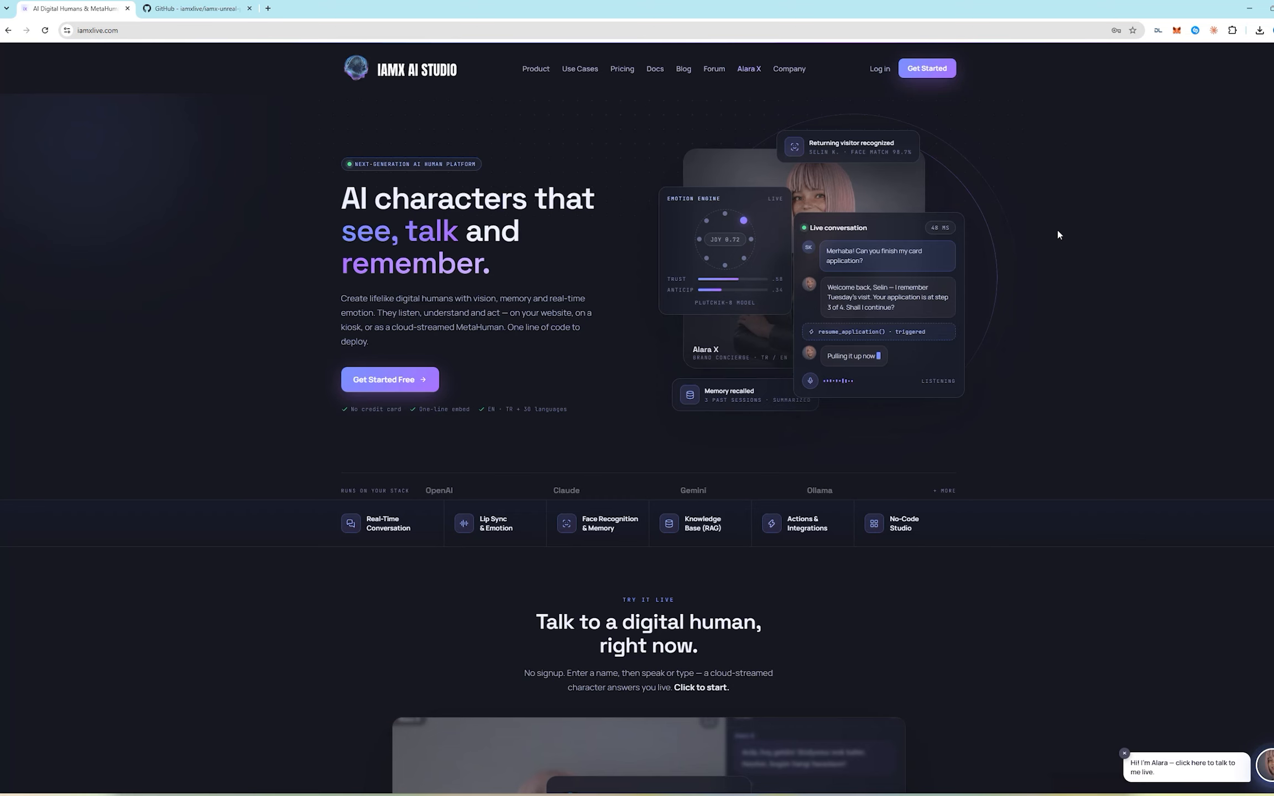
# Step: Switch to the Epic Games Launcher, search the Fab Library for "iamx" and open the plugin's engine slot choices for installation
pyautogui.click(788, 746)
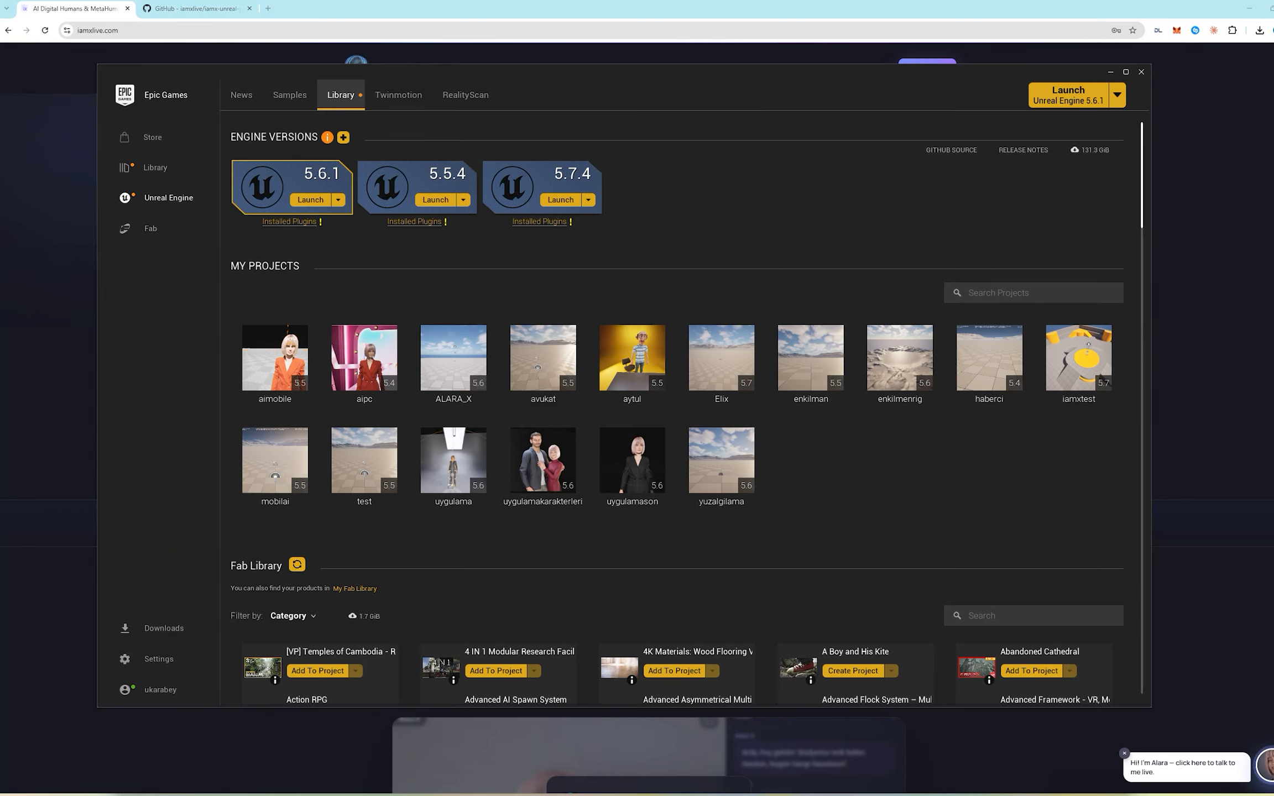
pyautogui.click(985, 615)
pyautogui.write('iamx')
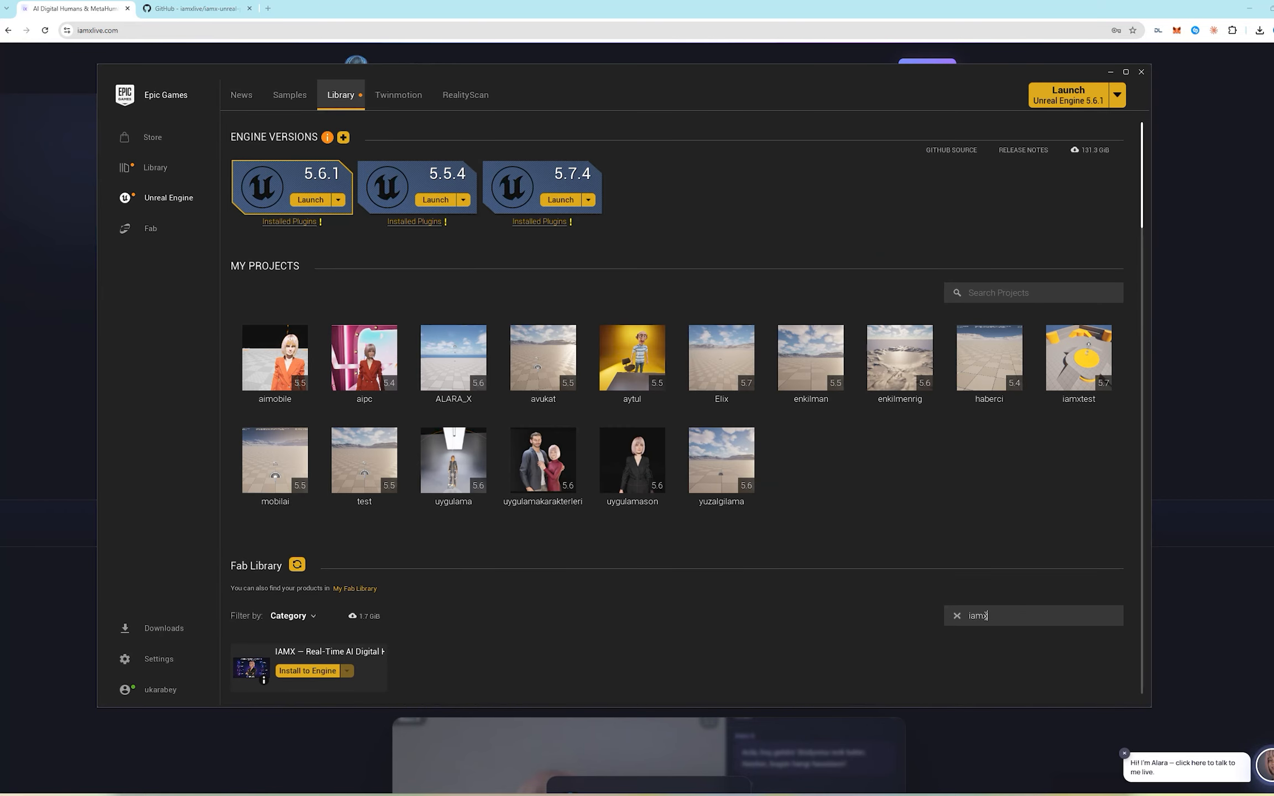
pyautogui.click(308, 671)
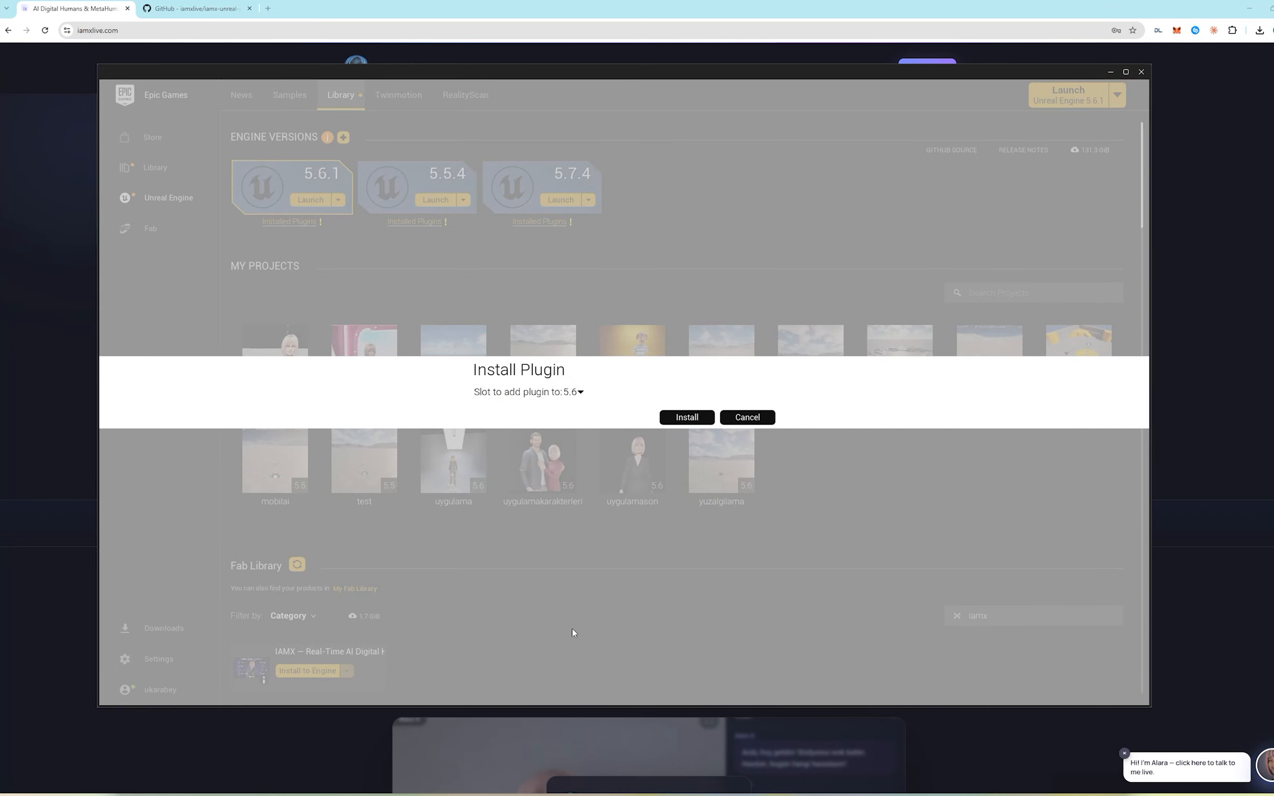
pyautogui.click(579, 392)
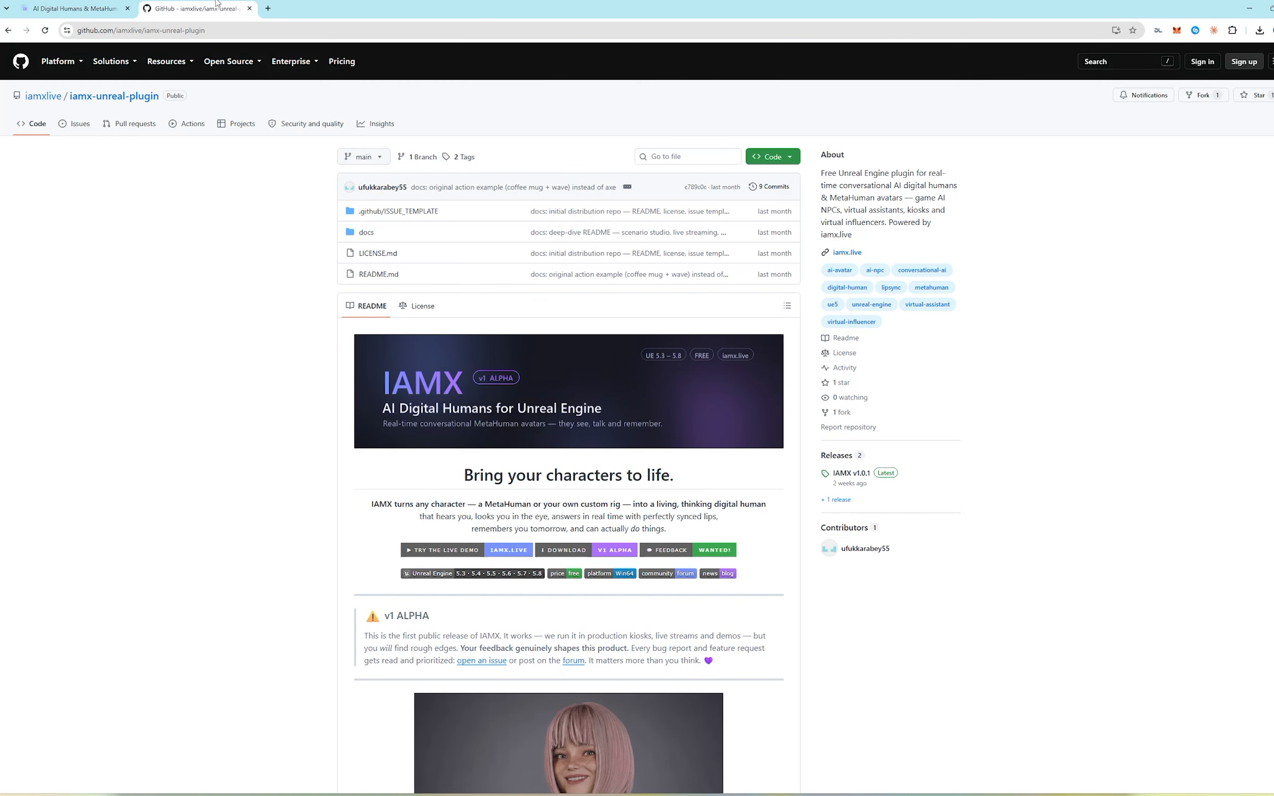
# Step: Switch to the iamx-unreal-plugin GitHub page in the browser and download IAMX_UE5_7_Win64.zip from the IAMX v1.0.1 release
pyautogui.click(196, 9)
pyautogui.click(860, 476)
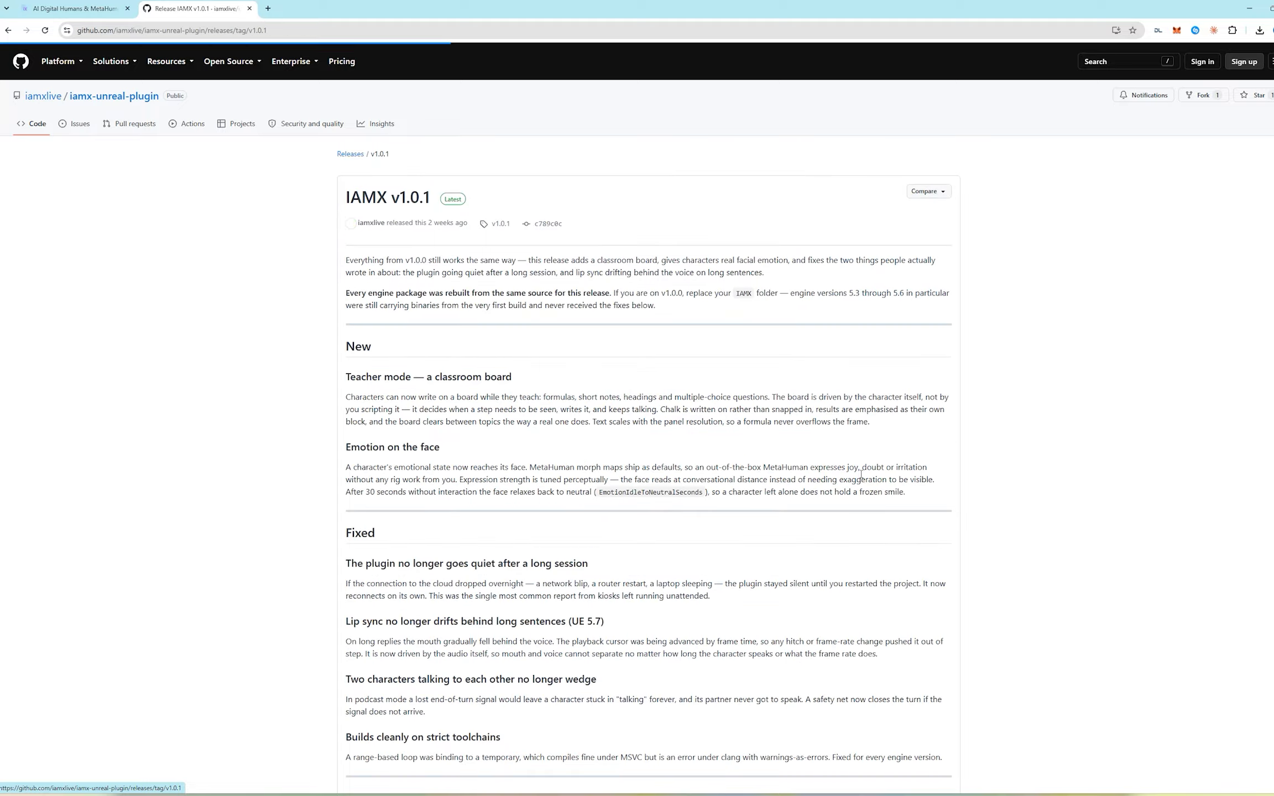
pyautogui.scroll(-2, 483, 338)
pyautogui.scroll(-7, 484, 335)
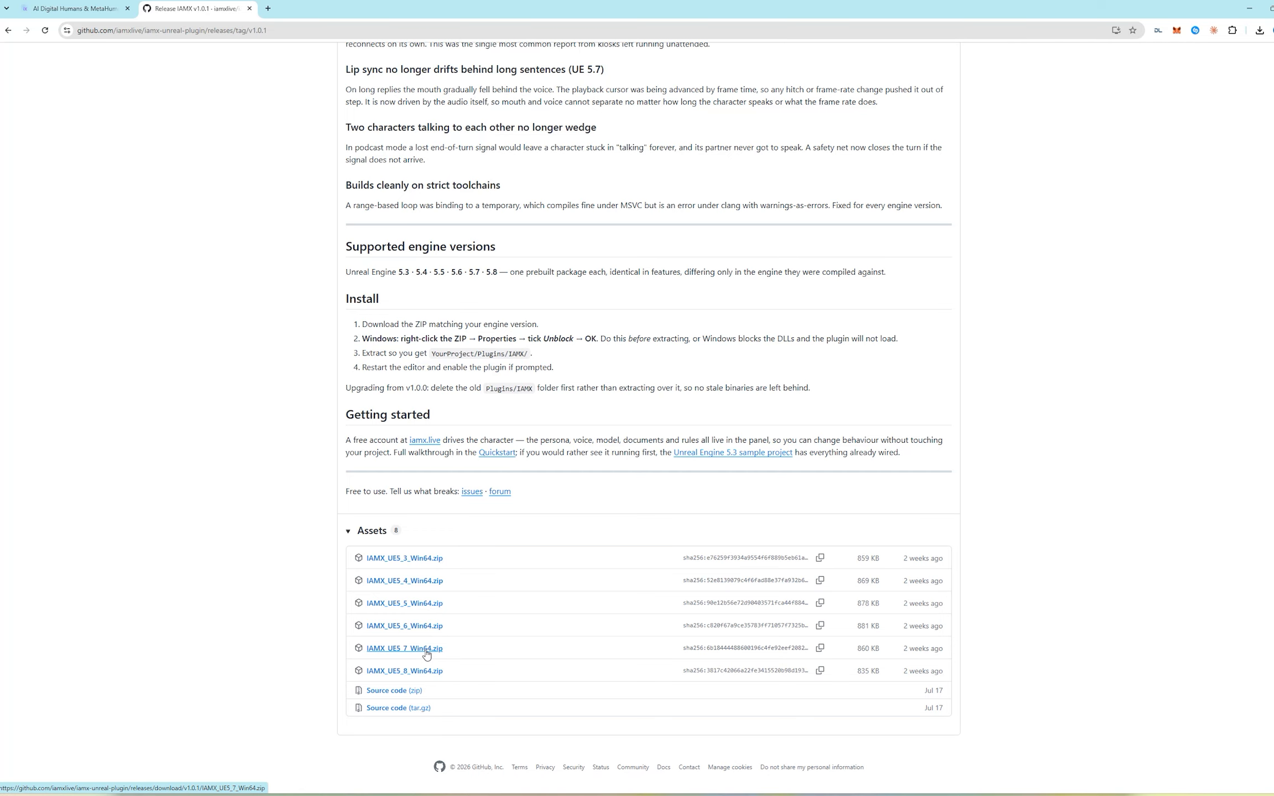
pyautogui.click(426, 654)
# Step: Switch to File Explorer and create a folder named Plugins inside the iamxtest project folder
pyautogui.moveTo(666, 794)
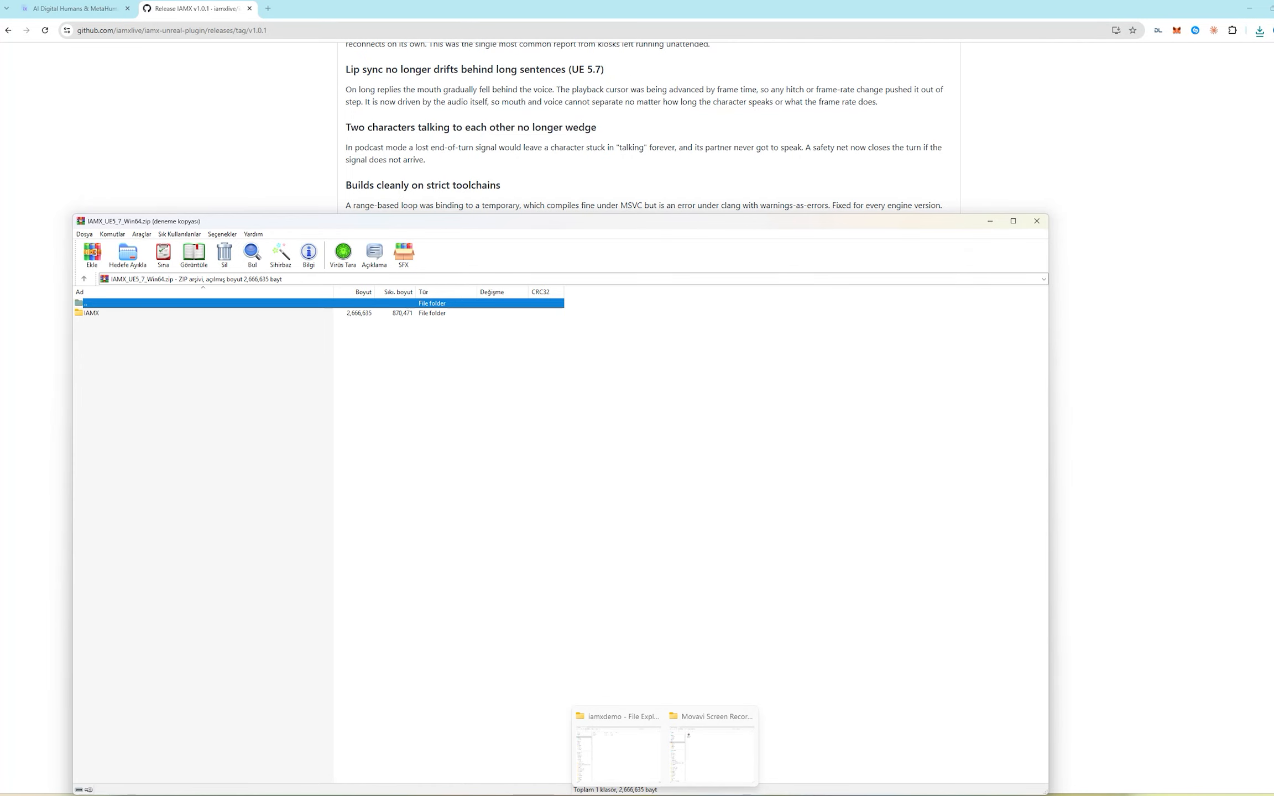
pyautogui.click(616, 752)
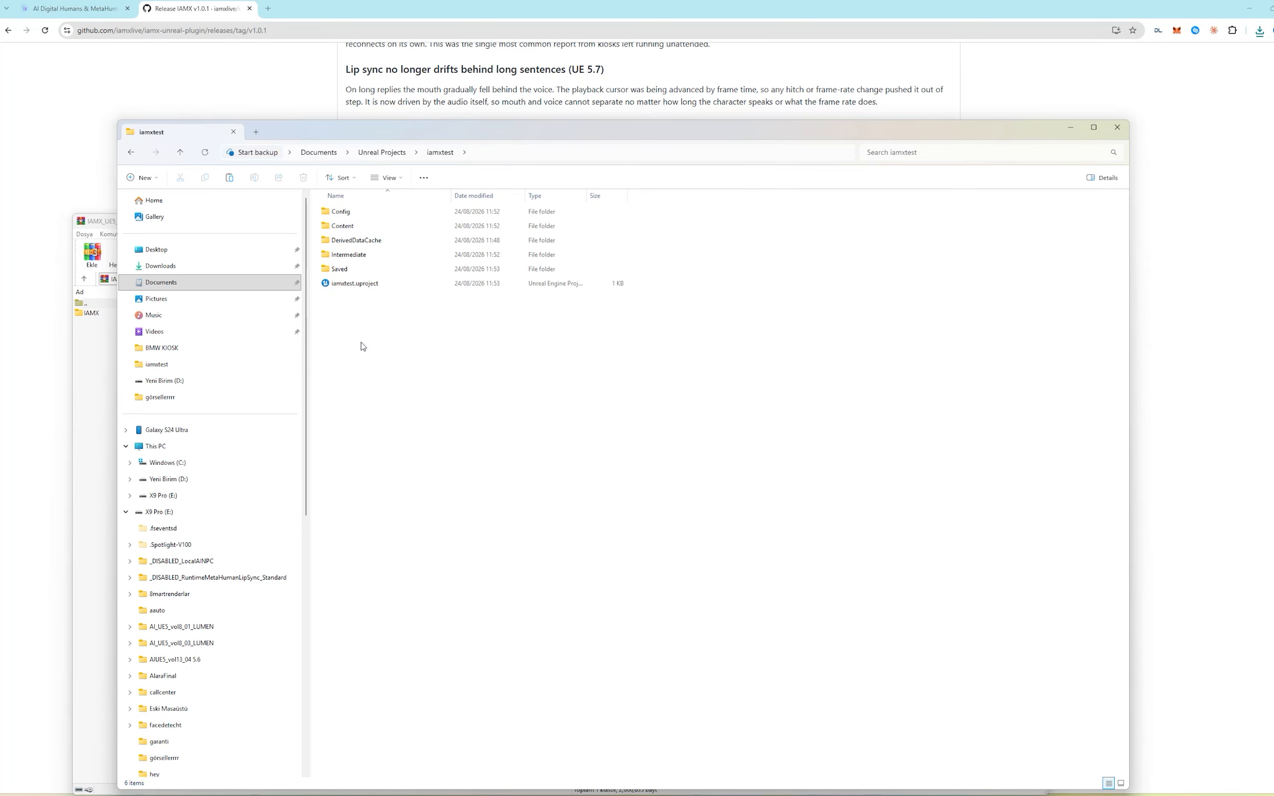
pyautogui.rightClick(362, 346)
pyautogui.click(344, 330)
pyautogui.rightClick(343, 316)
pyautogui.moveTo(377, 407)
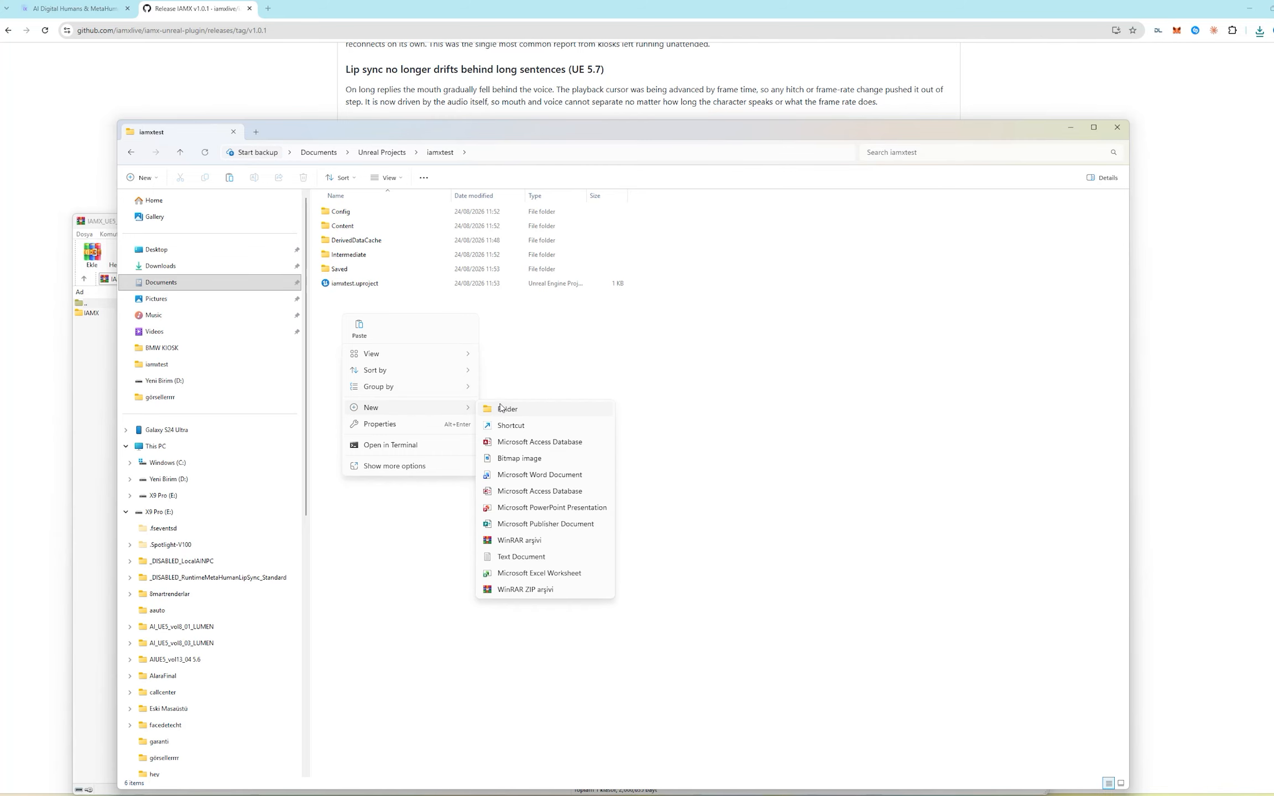
pyautogui.click(501, 407)
pyautogui.write('Plugin')
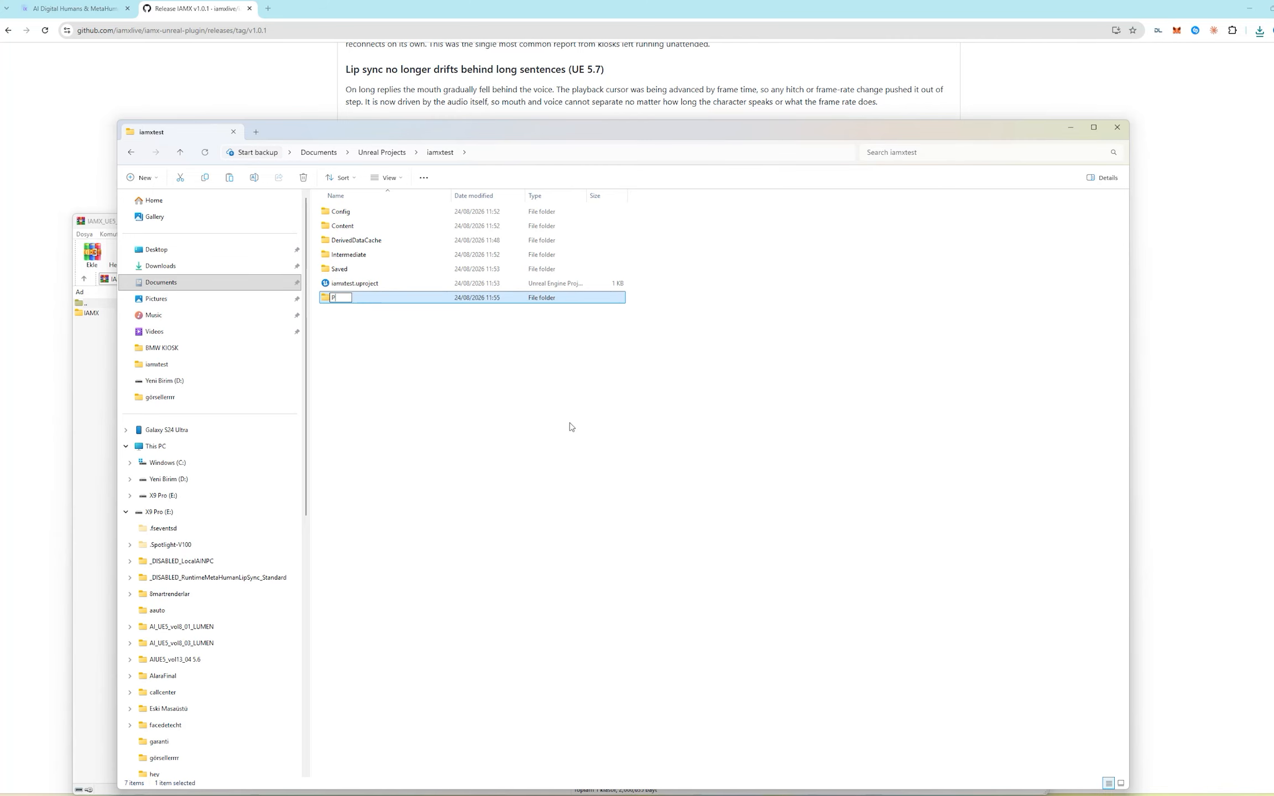
pyautogui.press('Return')
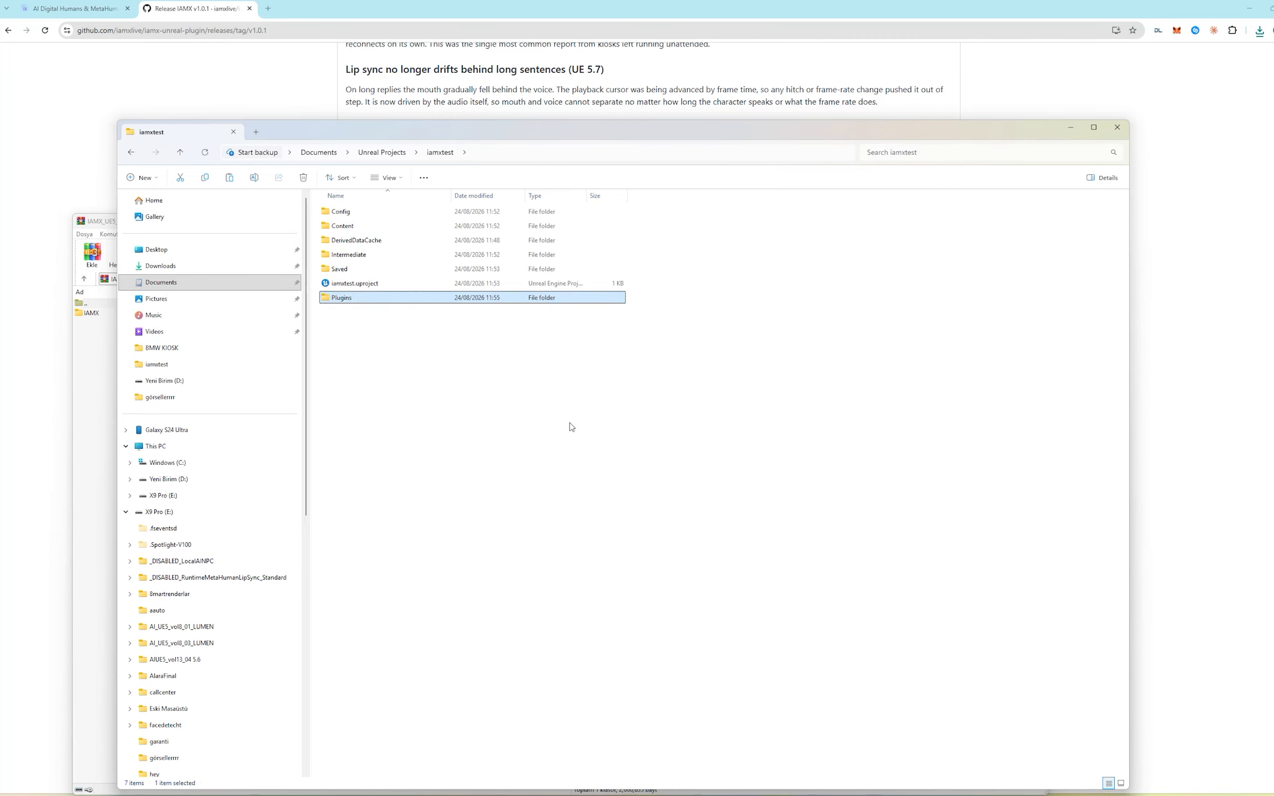
# Step: Extract the IAMX folder from the downloaded archive into Plugins and open iamxtest.uproject, closing the plugin list after checking for IAMX
pyautogui.press('Return')
pyautogui.moveTo(97, 313); pyautogui.dragTo(1103, 330)
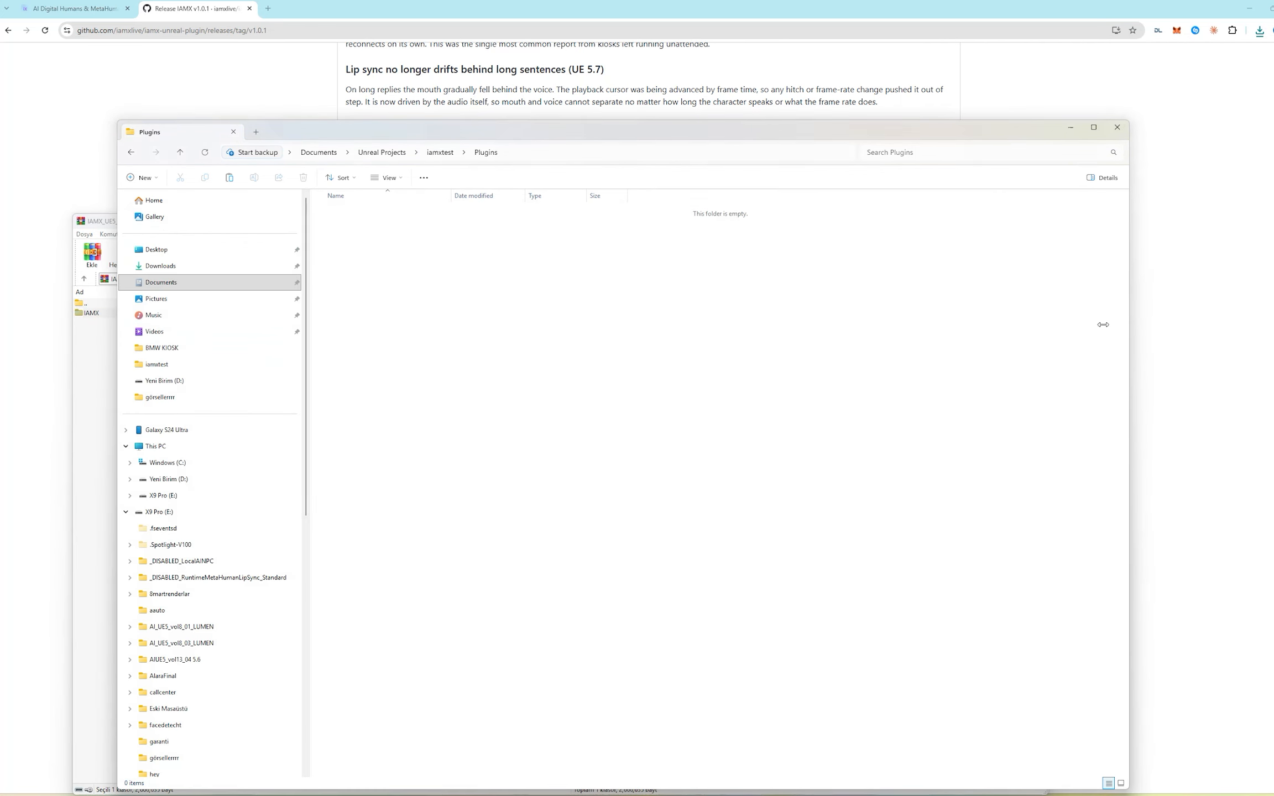
pyautogui.click(440, 156)
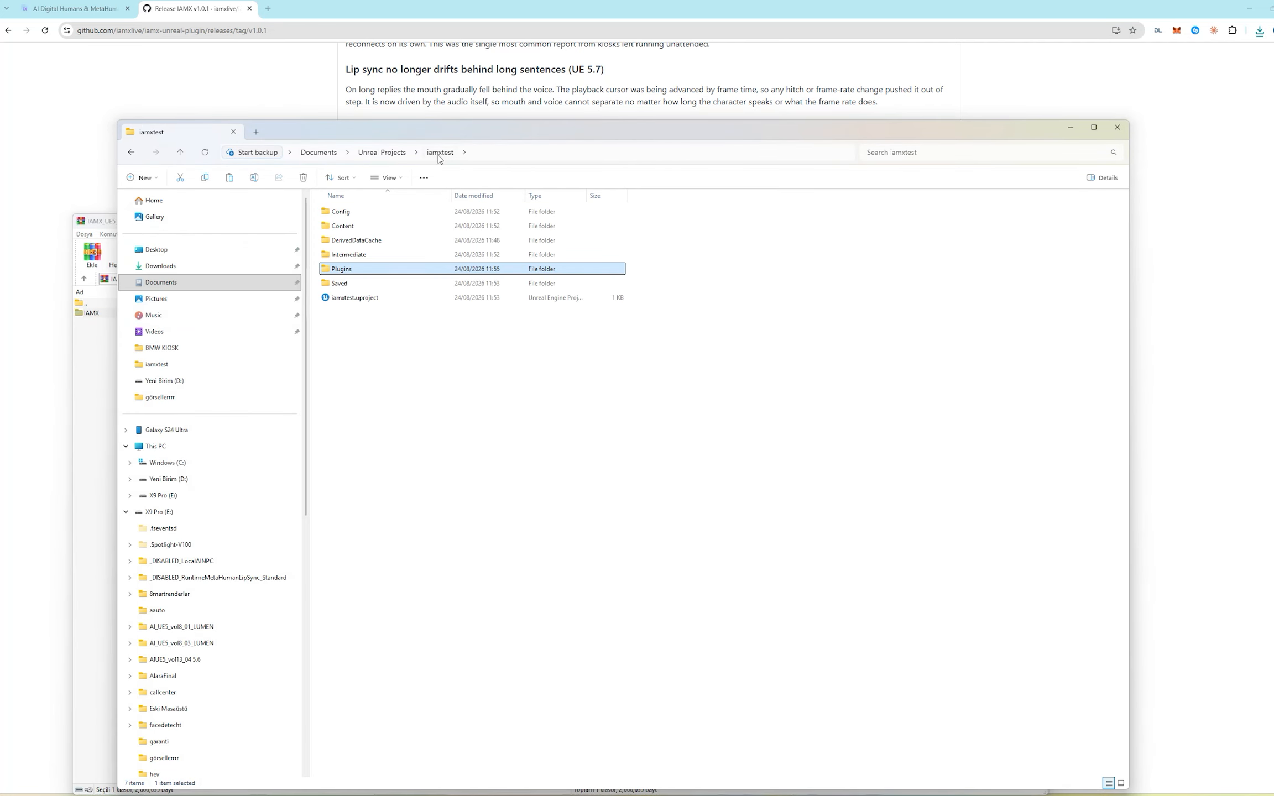
pyautogui.doubleClick(366, 302)
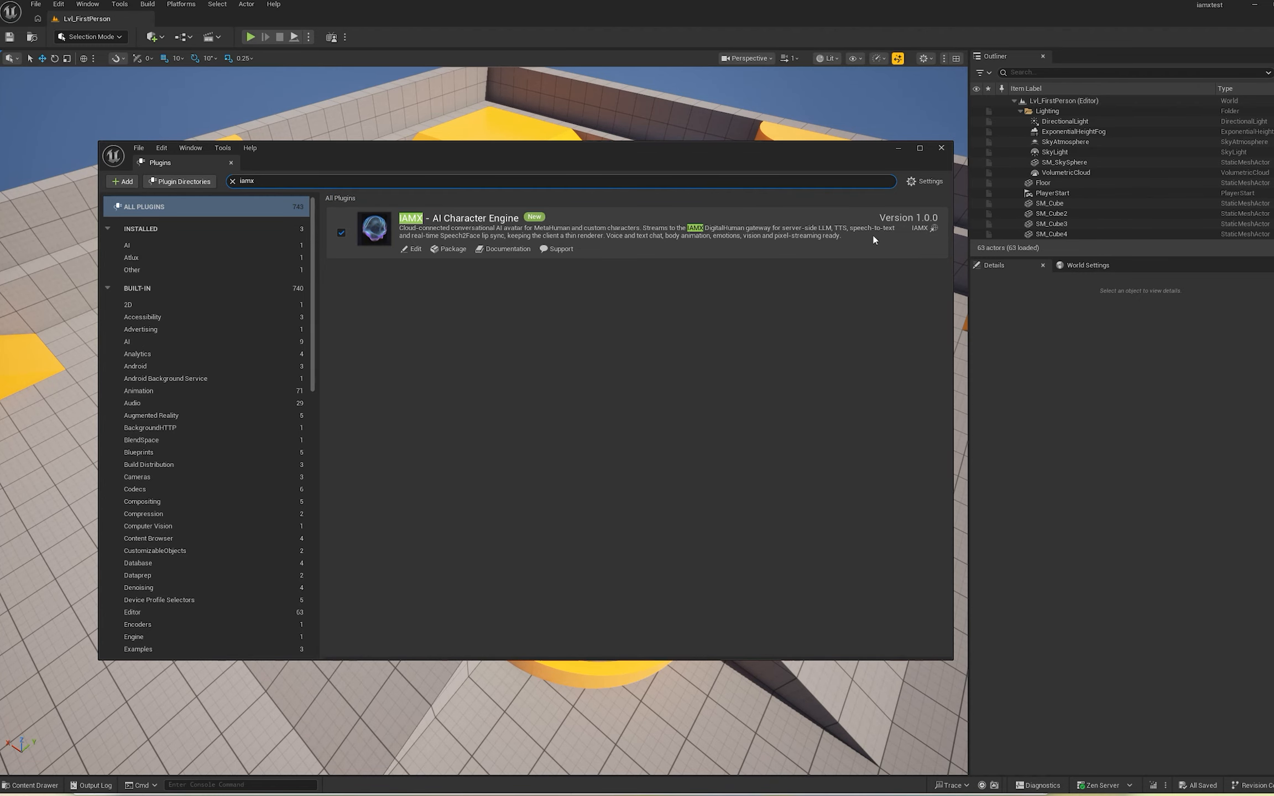
pyautogui.click(937, 155)
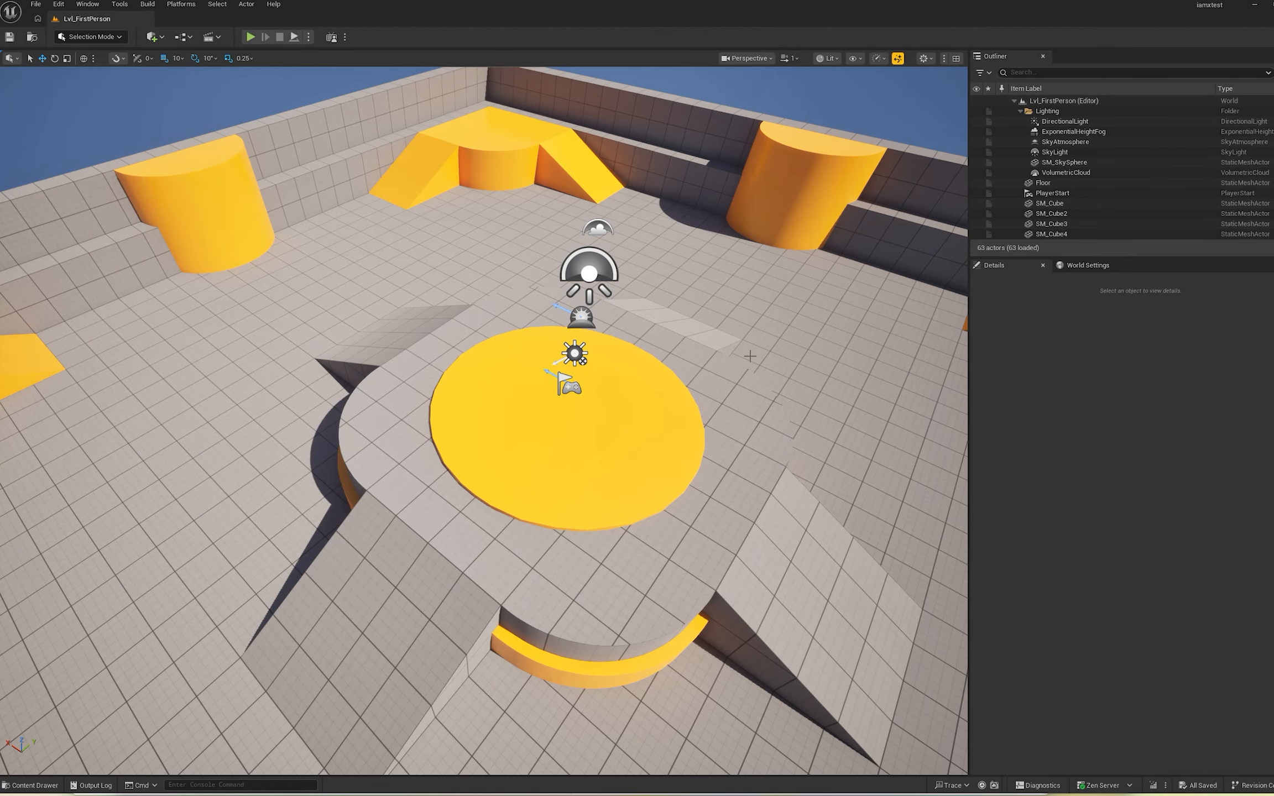
# Step: Create a MetaHuman Character asset named Clara in the Content folder and open it for editing
pyautogui.click(37, 785)
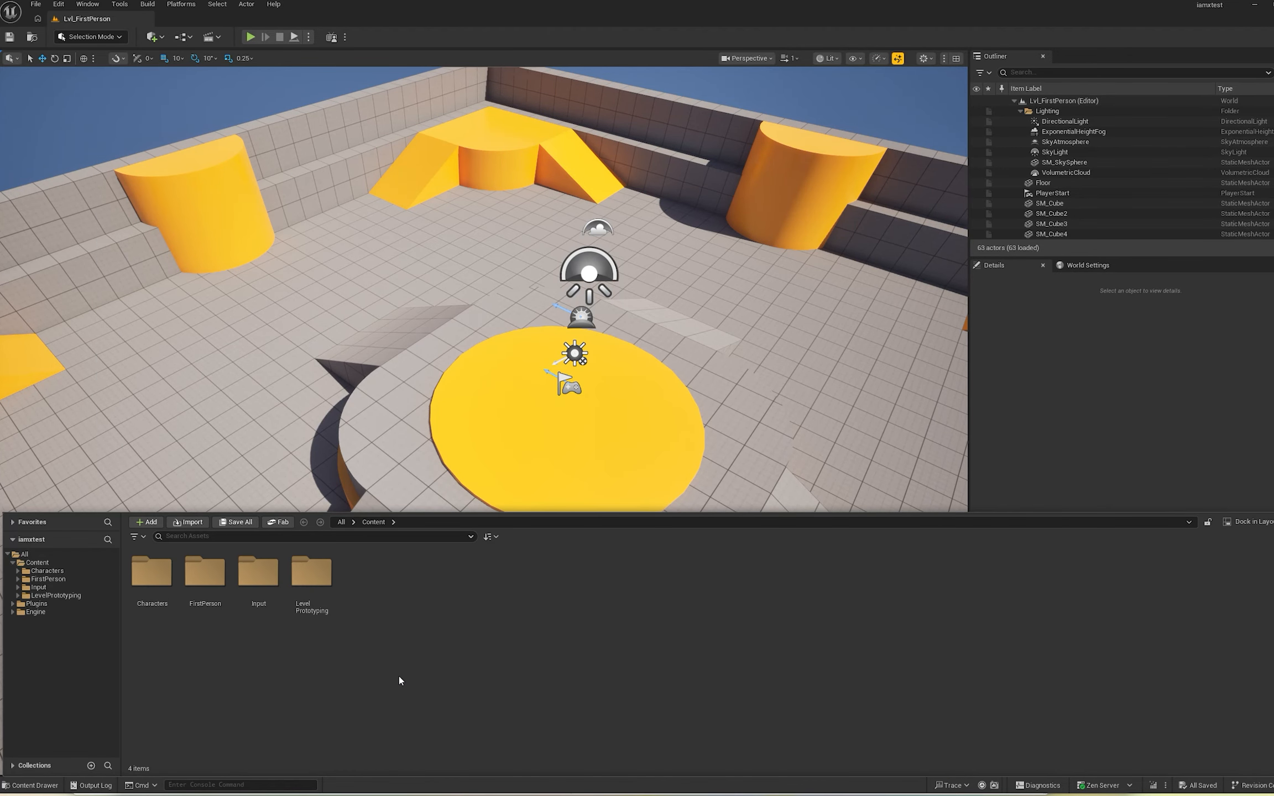
pyautogui.rightClick(400, 678)
pyautogui.moveTo(472, 576)
pyautogui.click(575, 611)
pyautogui.write('Clara')
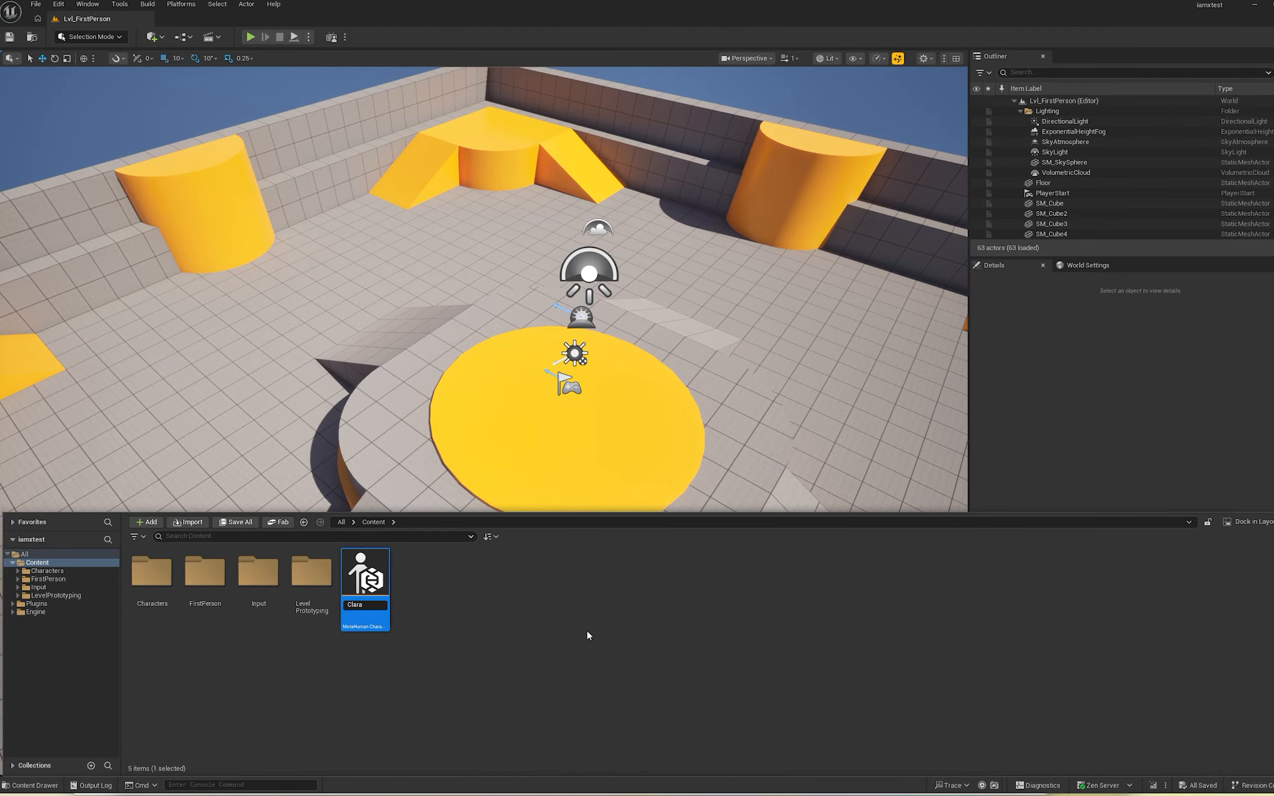
pyautogui.press('Return')
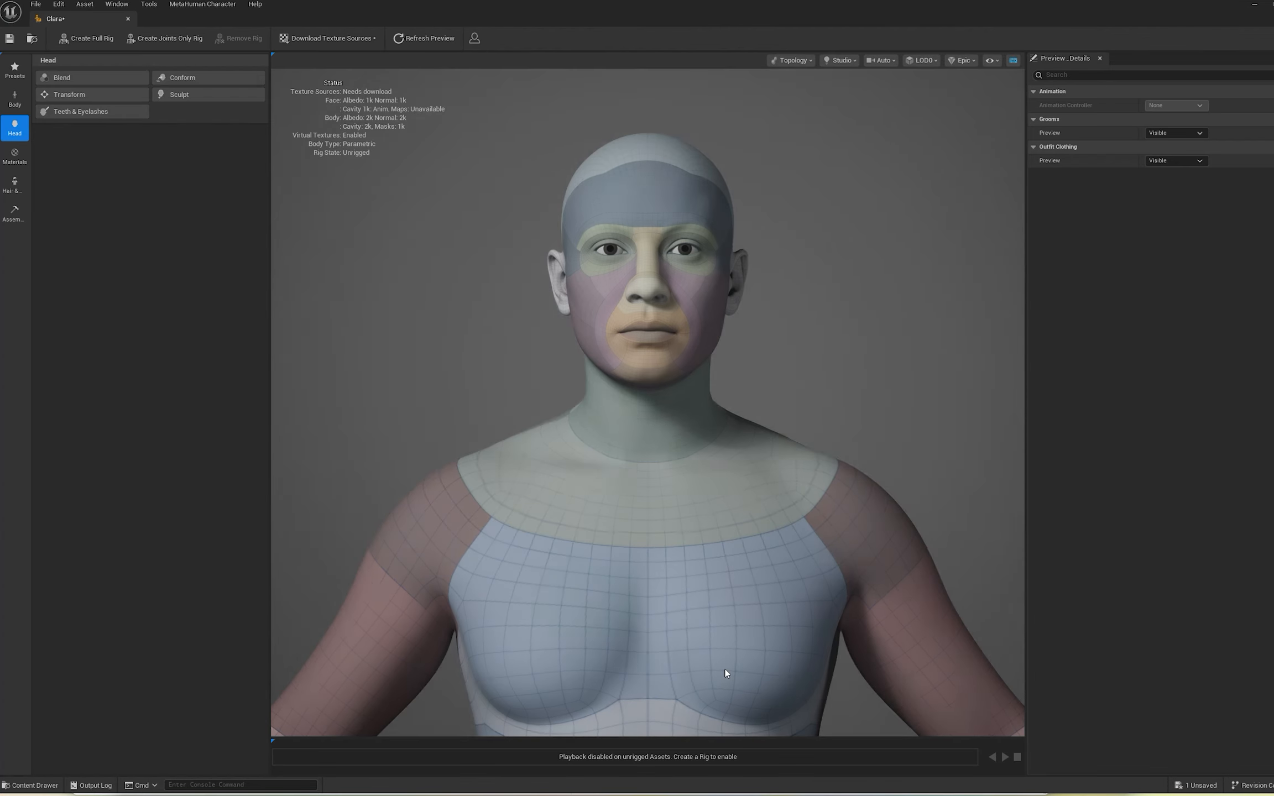
# Step: Apply the Vivian preset to the Clara character and download its texture sources
pyautogui.scroll(-5, 138, 450)
pyautogui.doubleClick(199, 573)
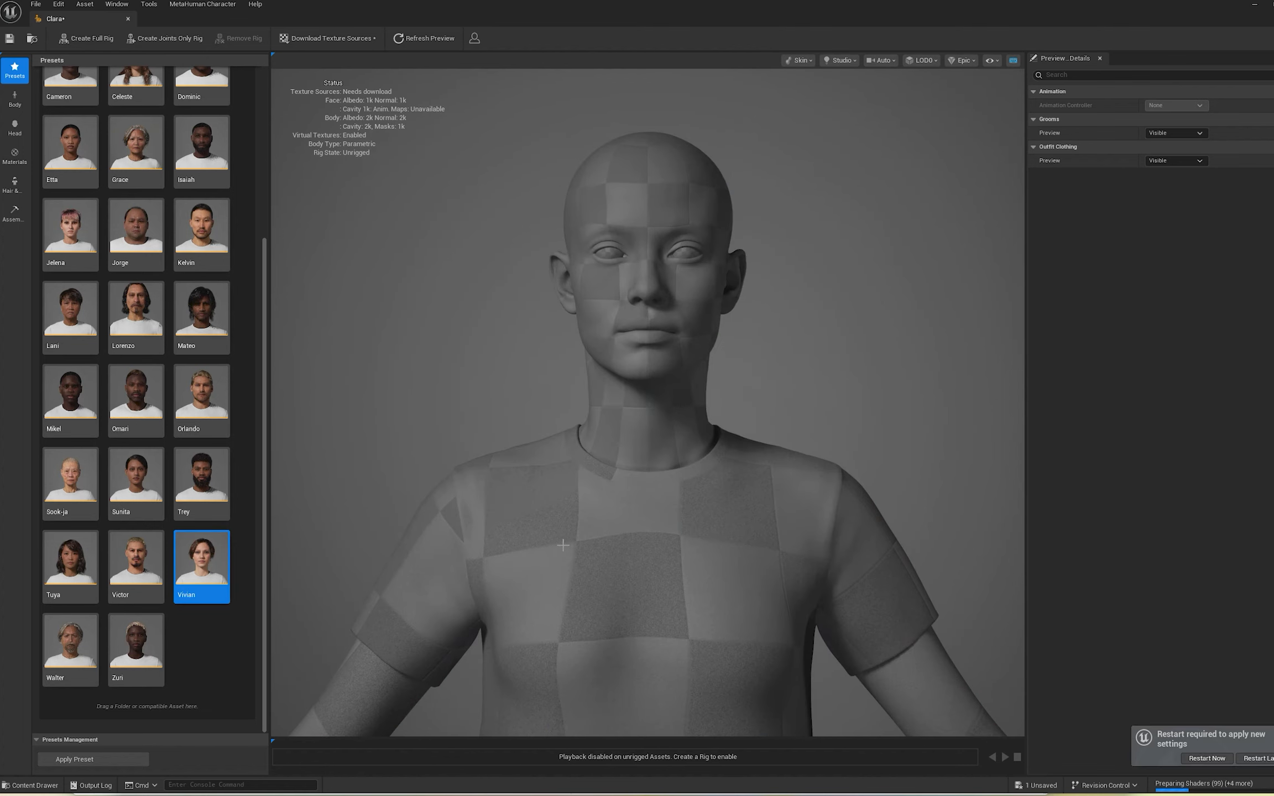
pyautogui.click(343, 39)
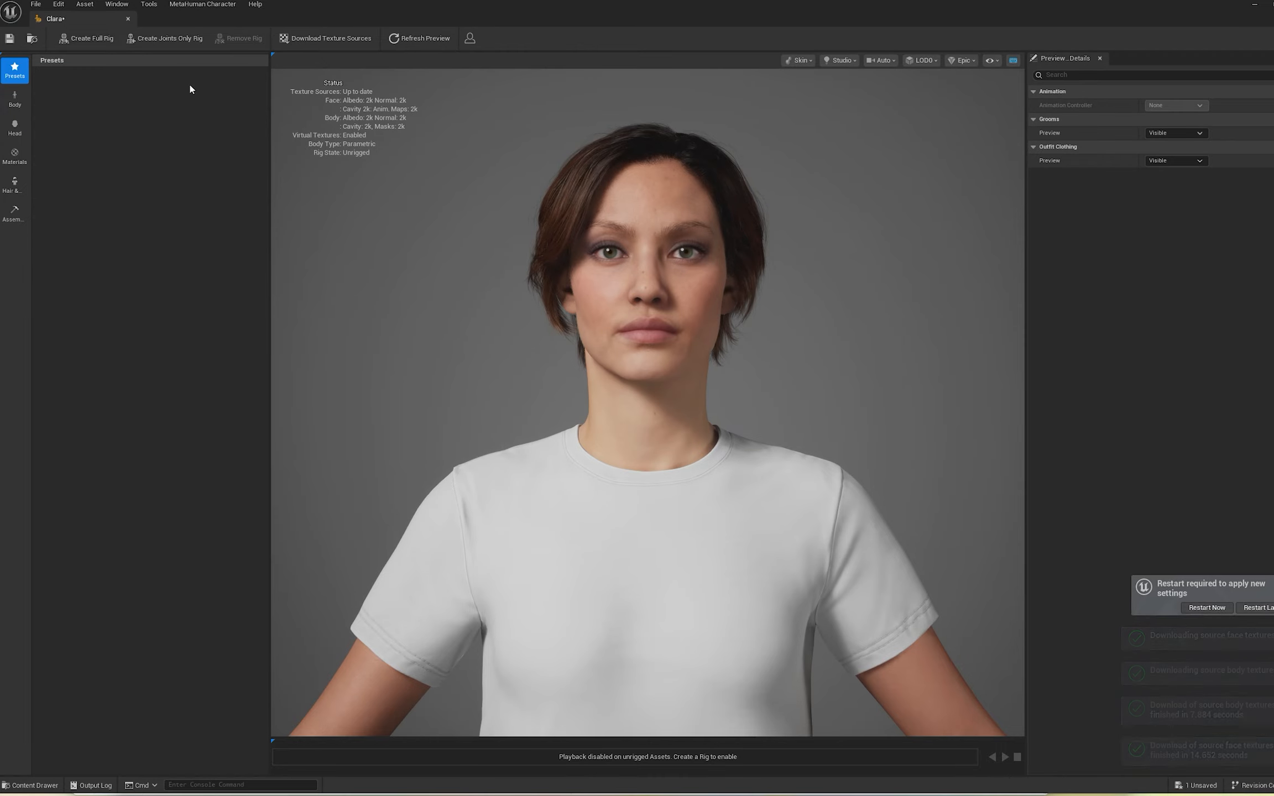
# Step: Create a full rig for Clara and assemble the character with the UE Cine (Complete) assembly
pyautogui.click(87, 38)
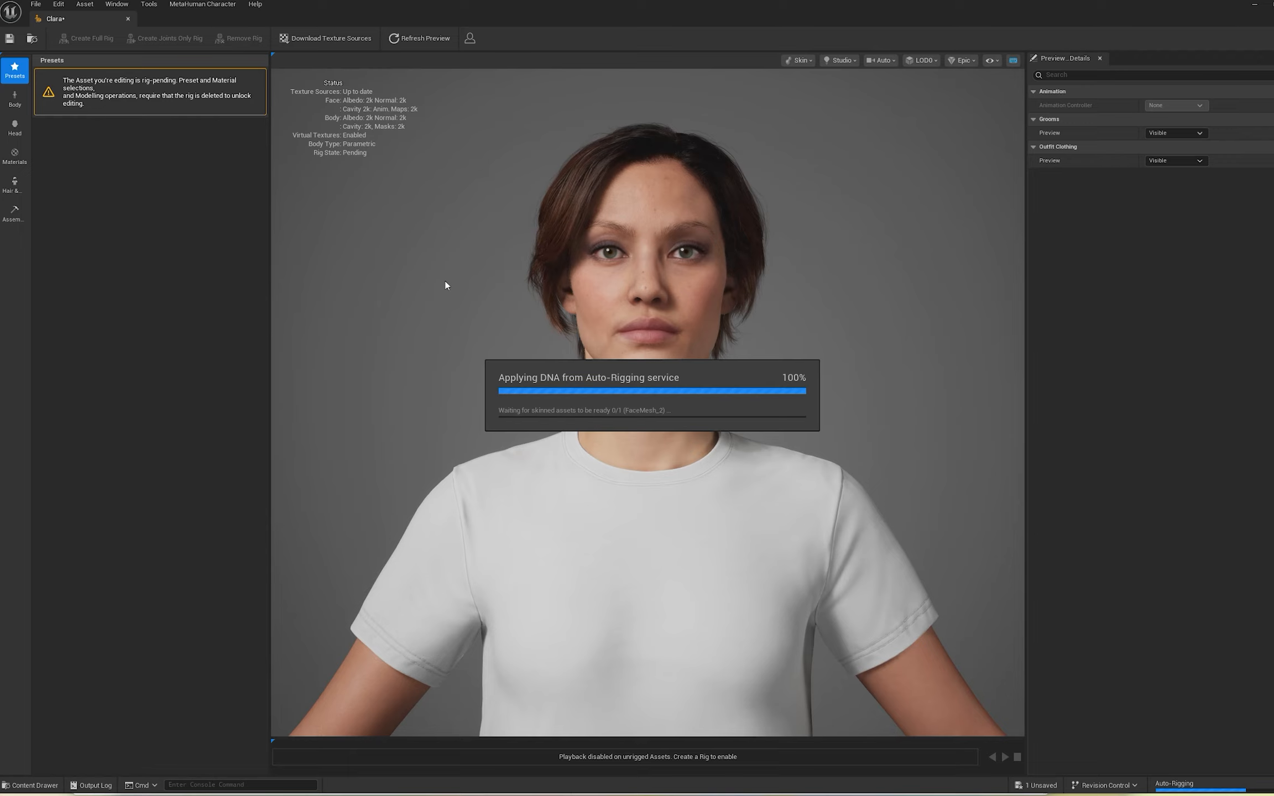
pyautogui.click(14, 212)
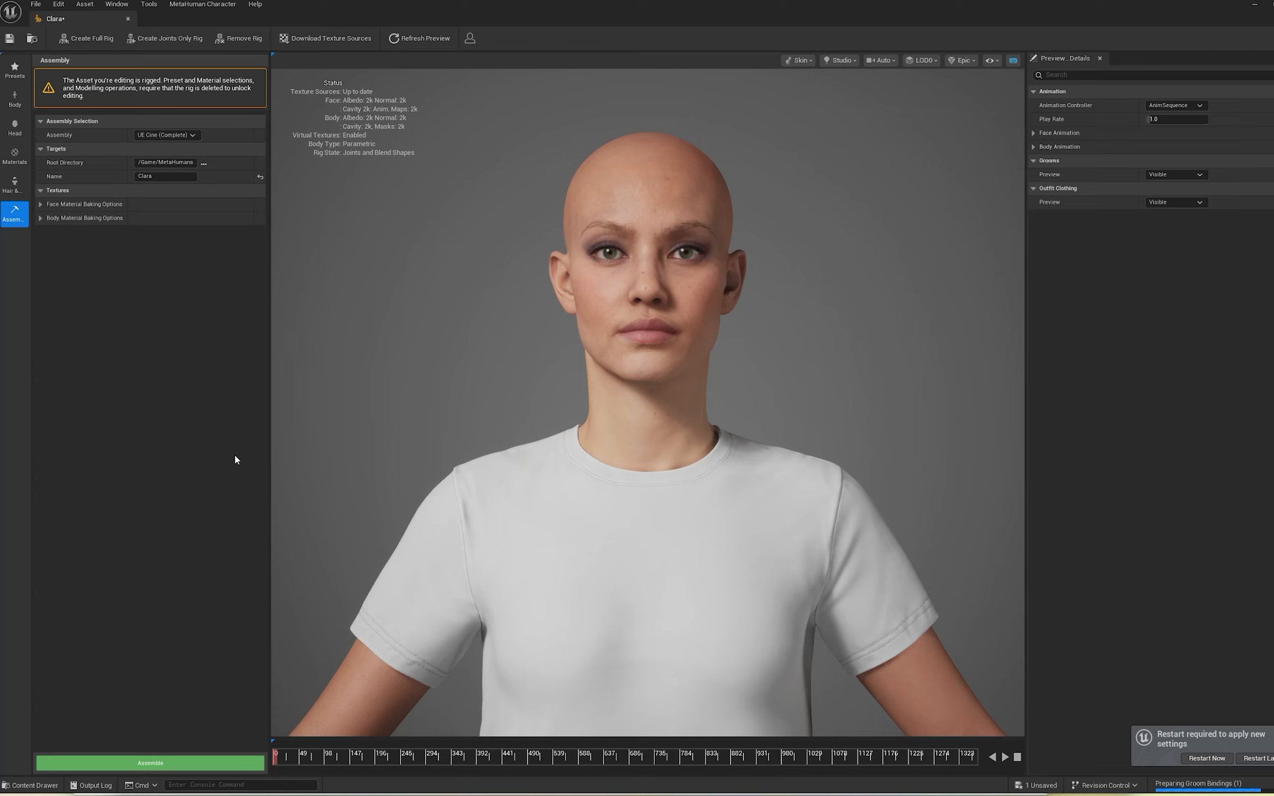
pyautogui.click(165, 762)
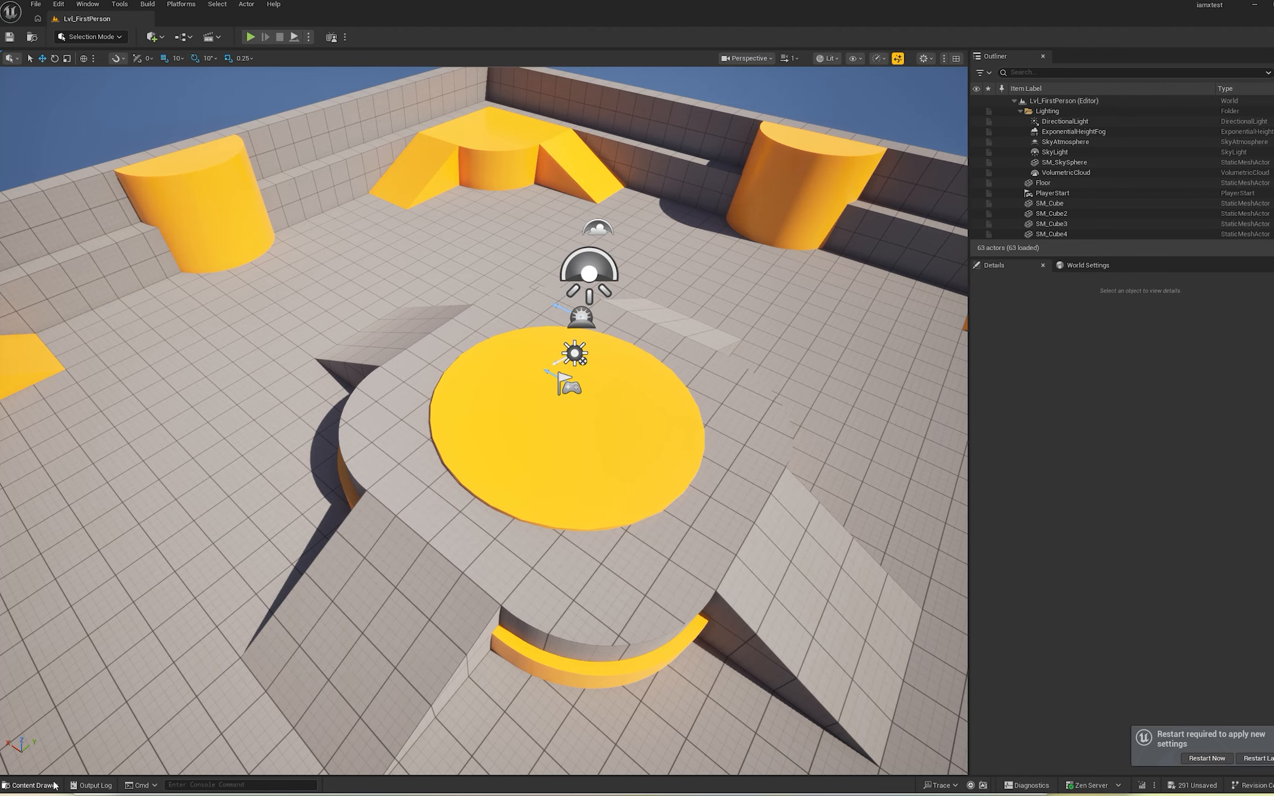
# Step: Open the BP_Clara blueprint from the MetaHumans/Clara content folder
pyautogui.click(30, 786)
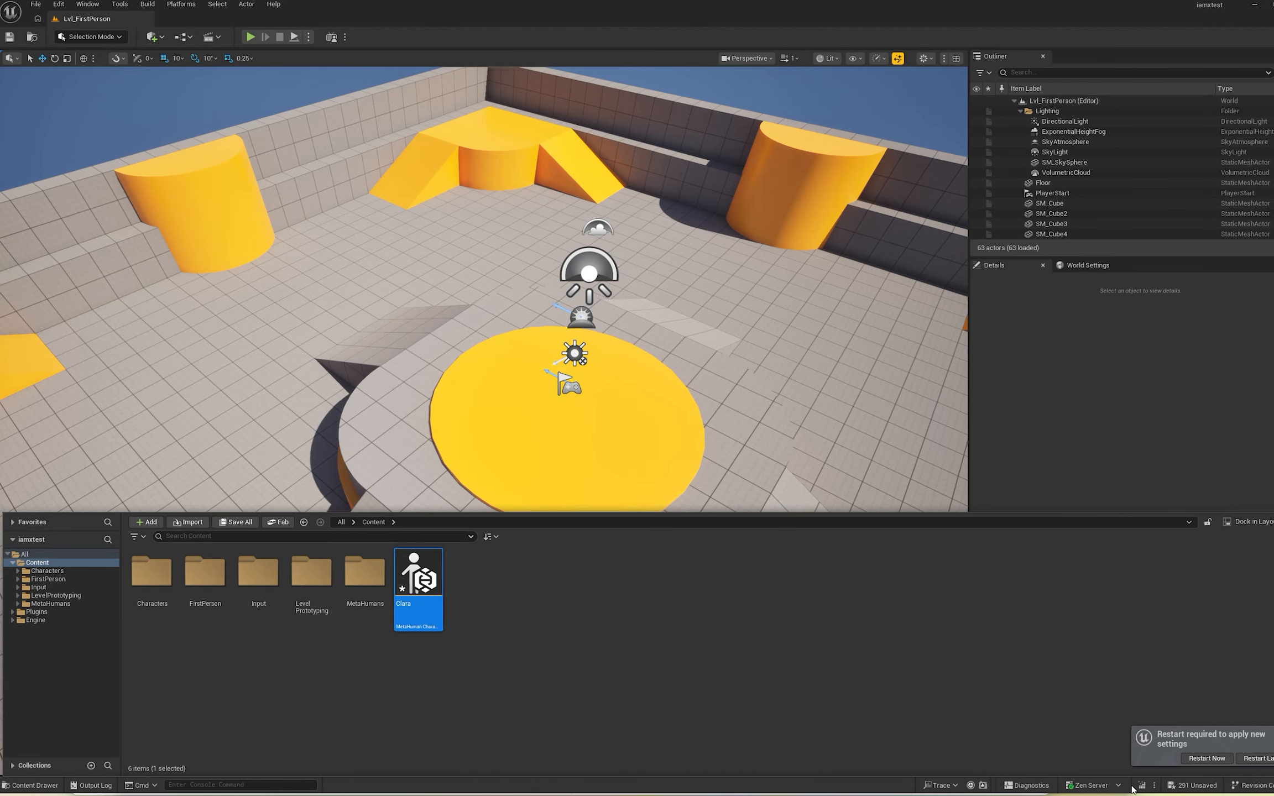
pyautogui.doubleClick(373, 600)
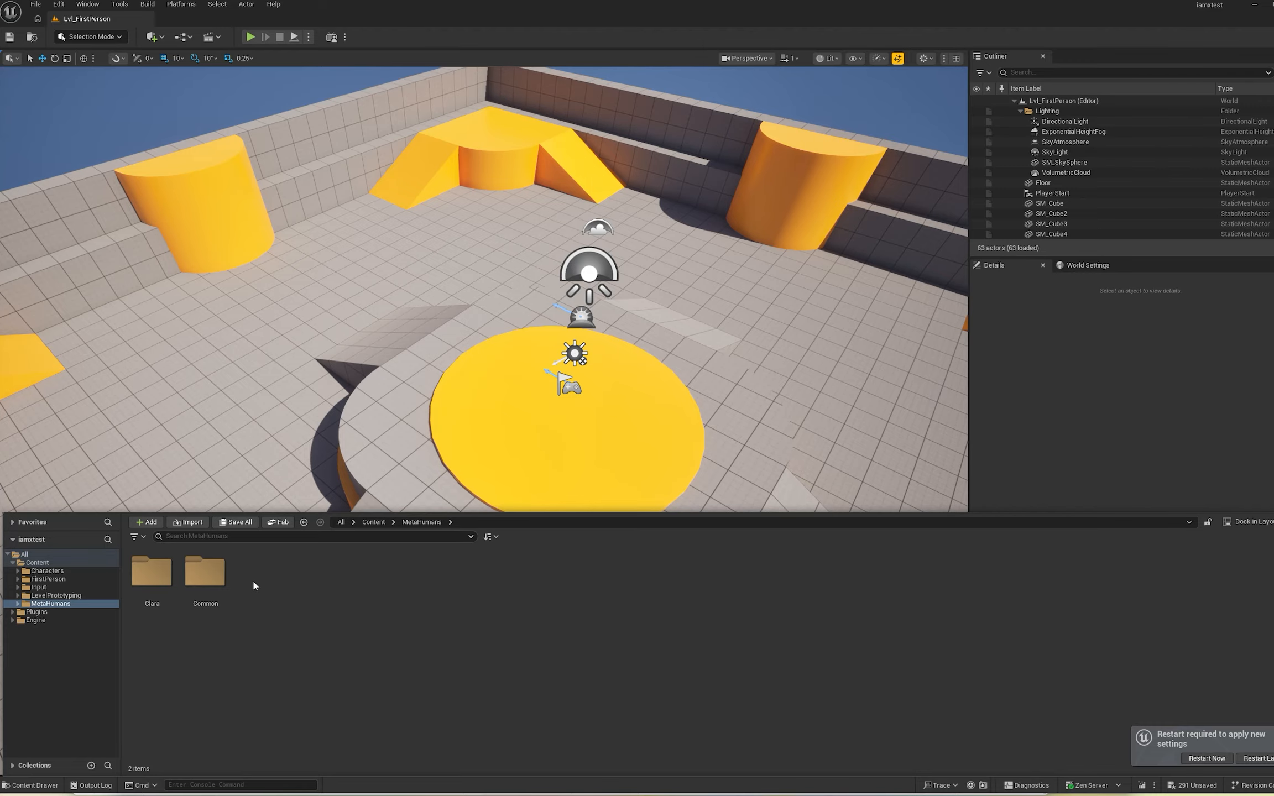
pyautogui.doubleClick(152, 575)
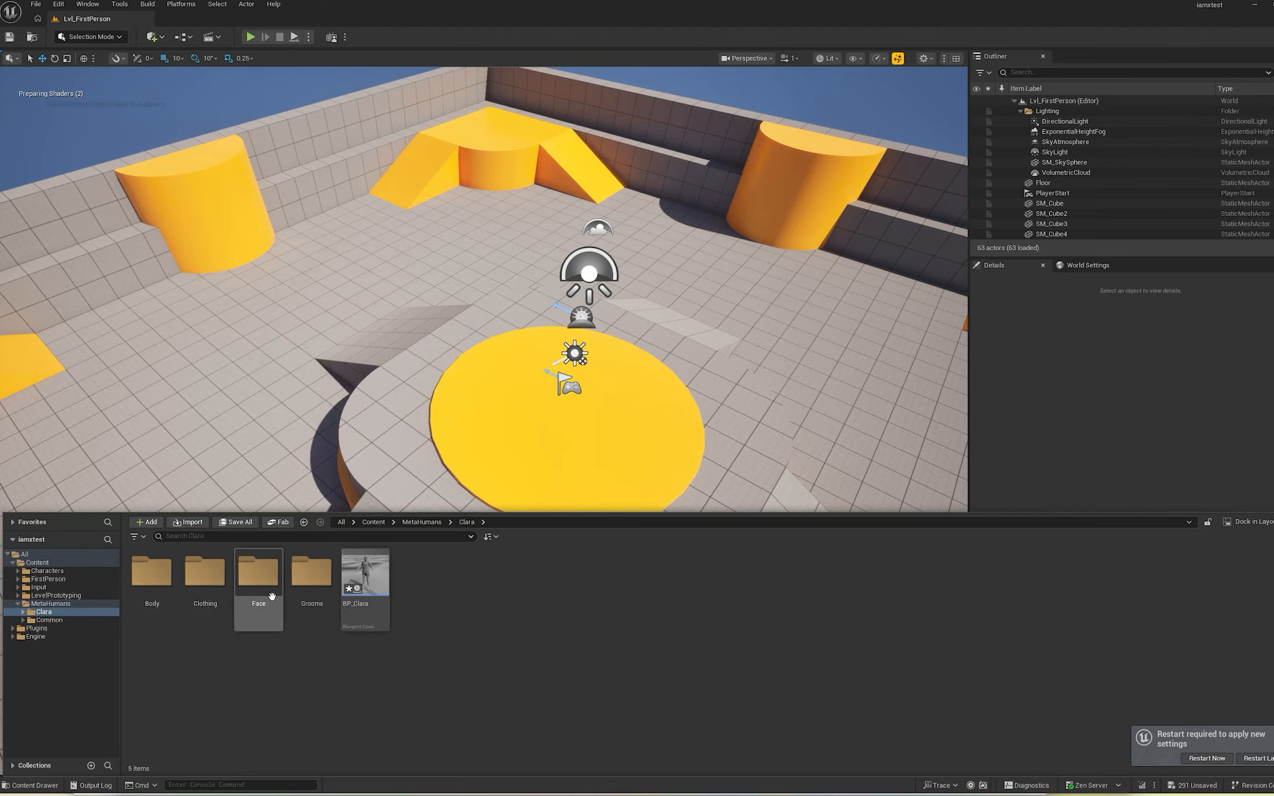
pyautogui.moveTo(369, 577)
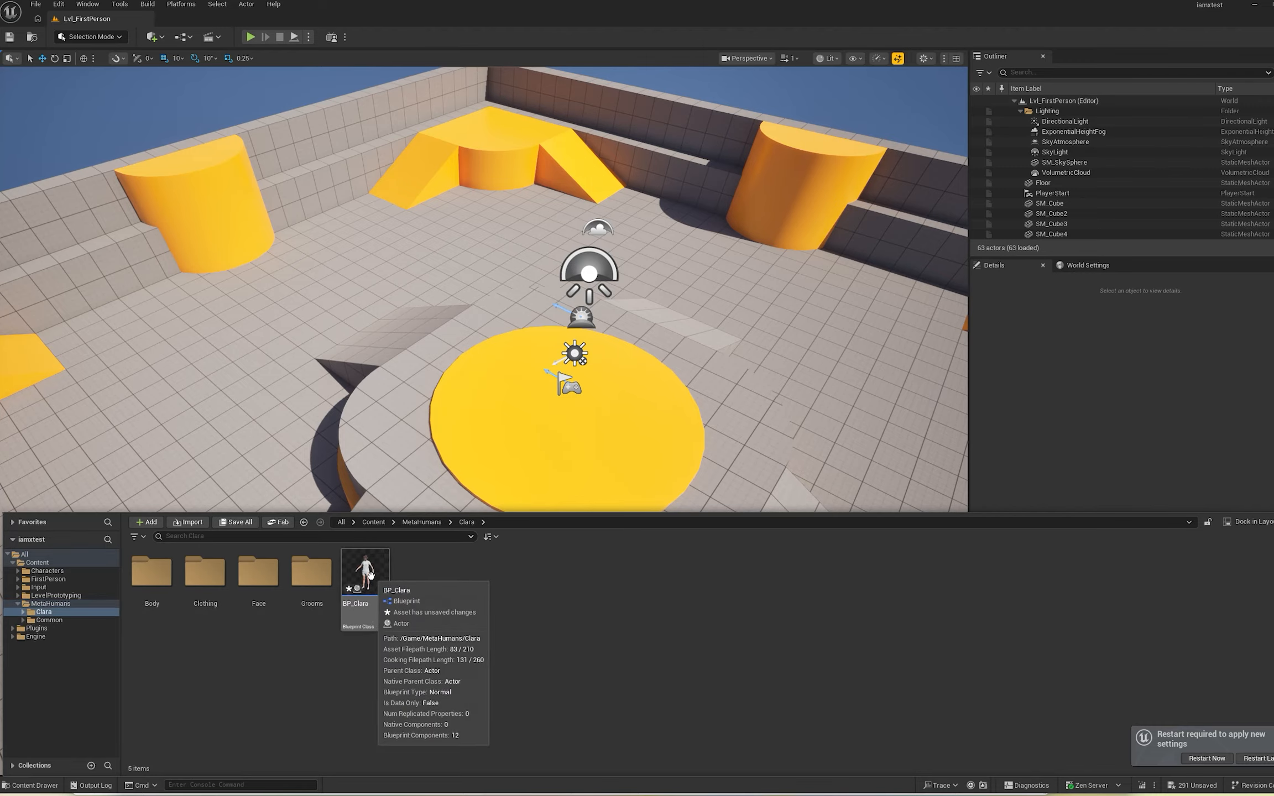
pyautogui.doubleClick(369, 575)
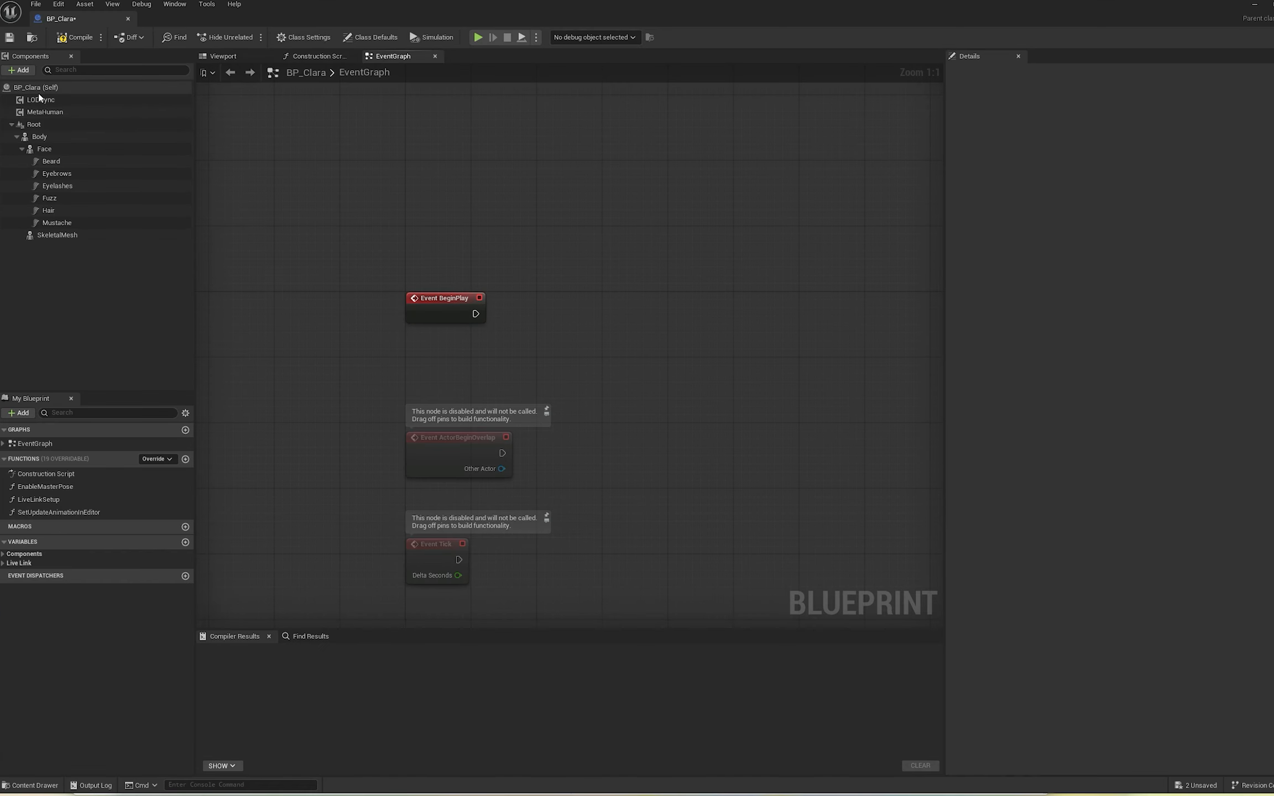
# Step: Add an IAMX component to the BP_Clara blueprint, keeping its default name
pyautogui.click(21, 70)
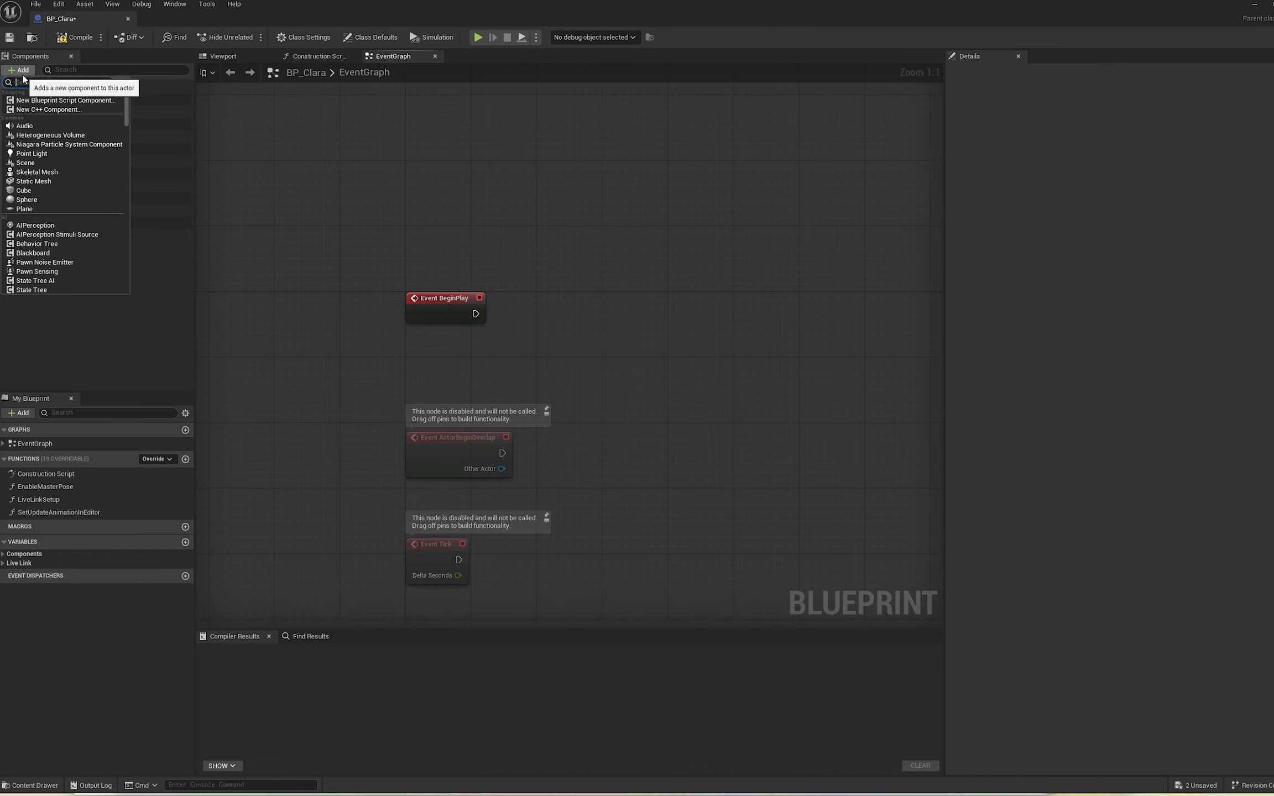
pyautogui.write('iamx')
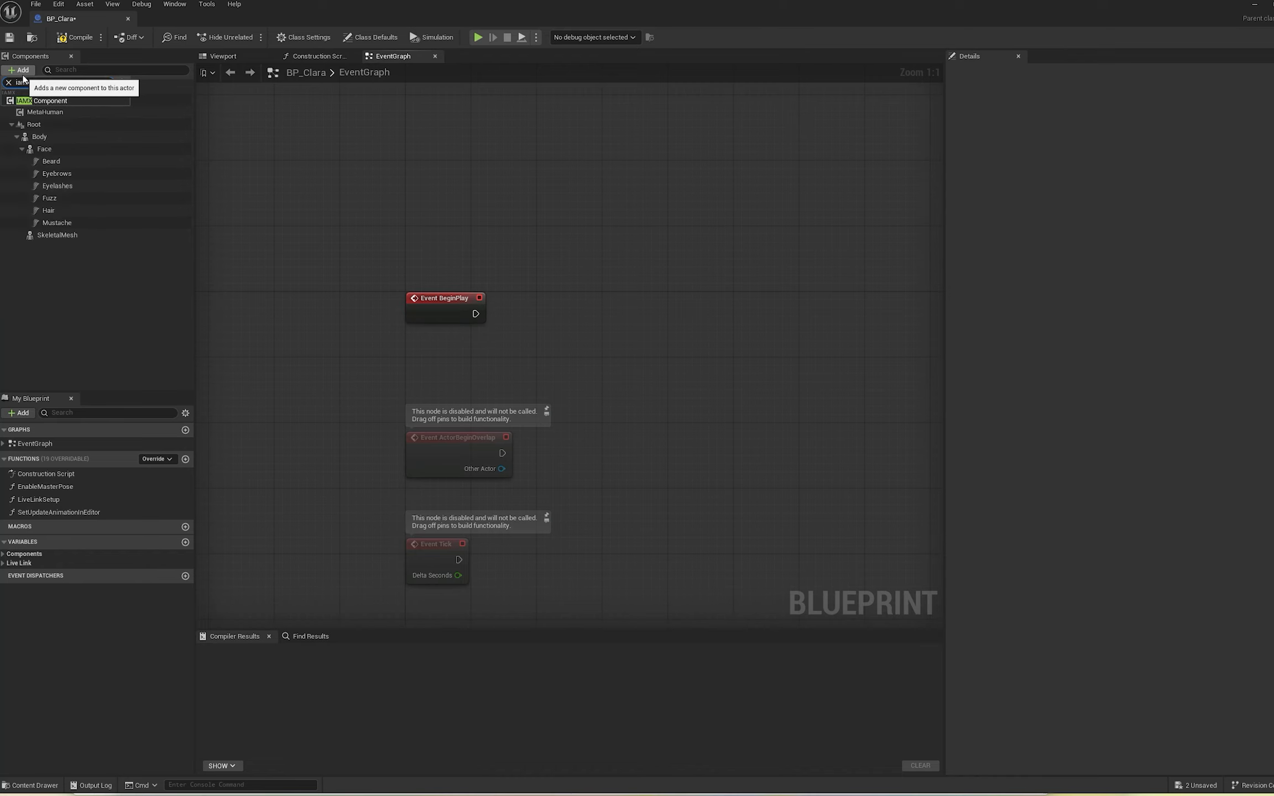
pyautogui.click(39, 102)
pyautogui.press('Return')
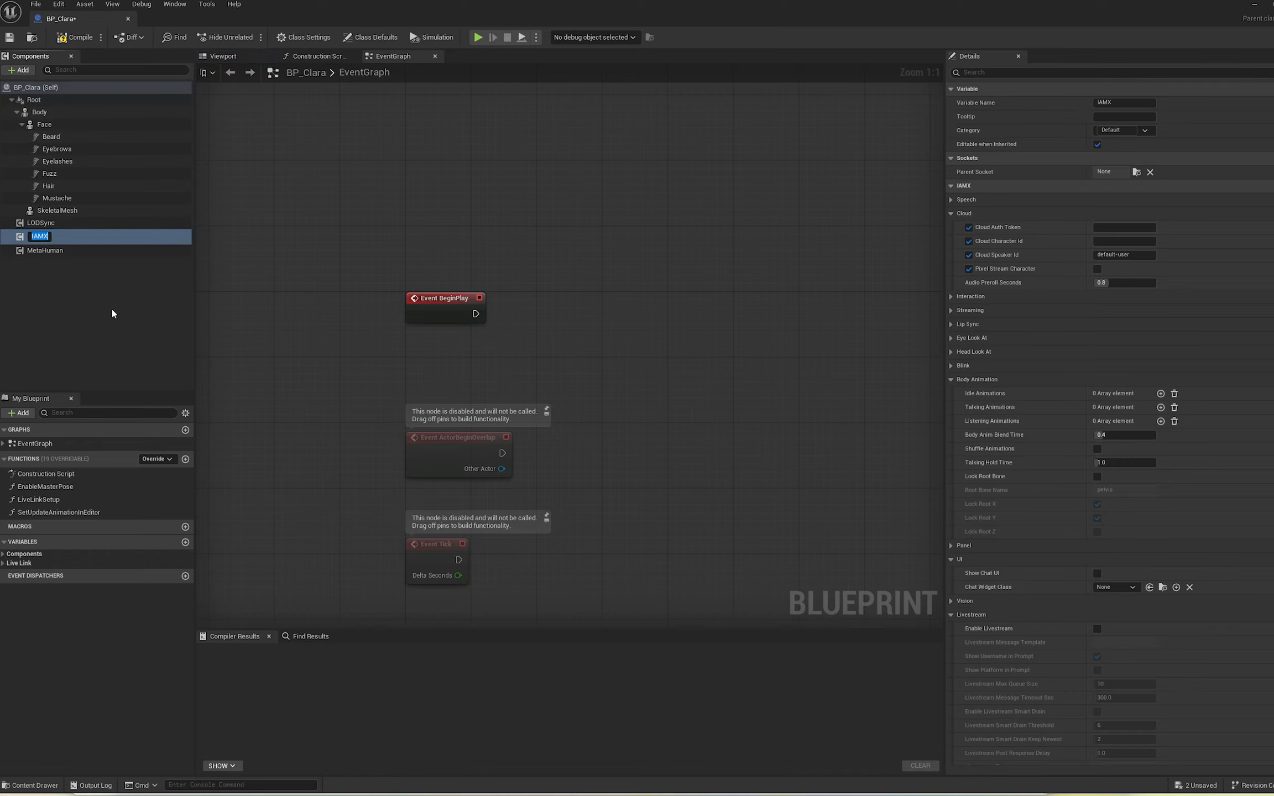
pyautogui.click(112, 320)
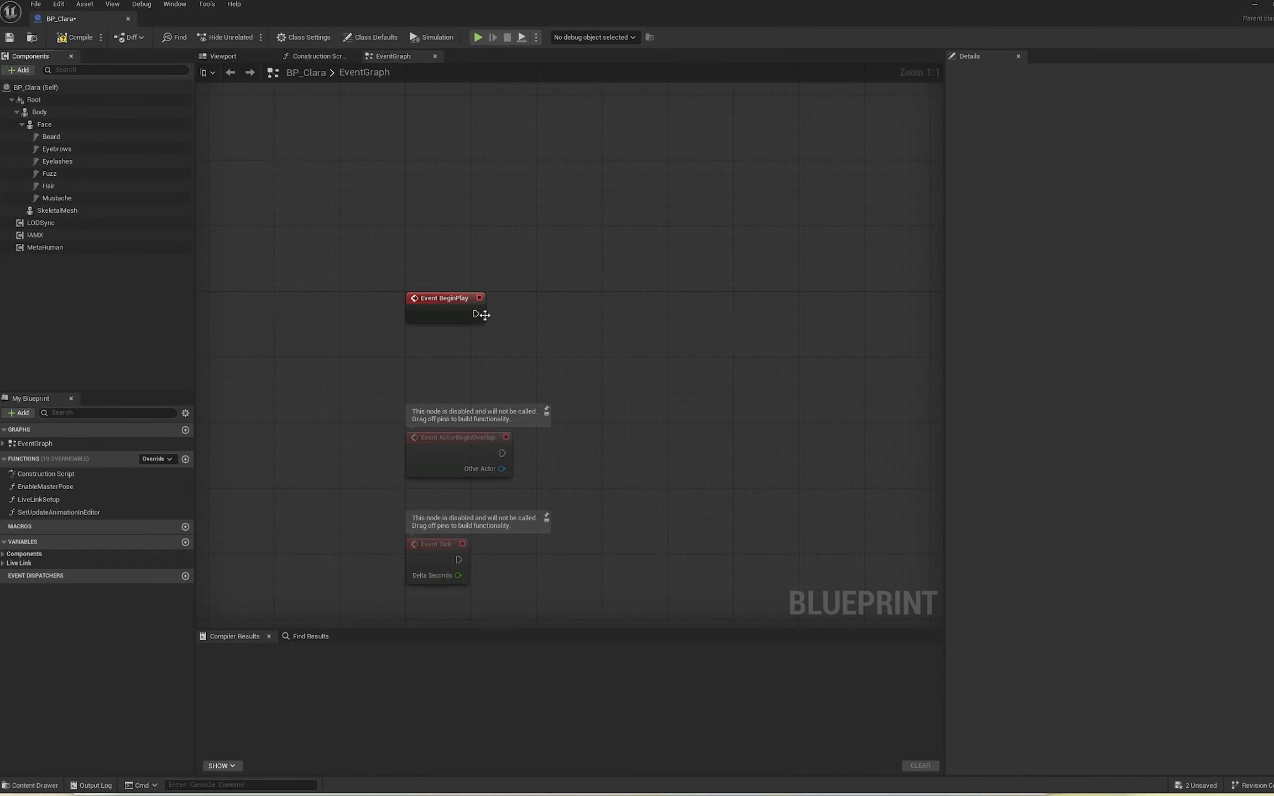
# Step: Connect Event BeginPlay to a Start Conversation (IAMX) node, tidy the node layout, and compile BP_Clara with the IAMX component's settings shown
pyautogui.moveTo(478, 315); pyautogui.dragTo(560, 324)
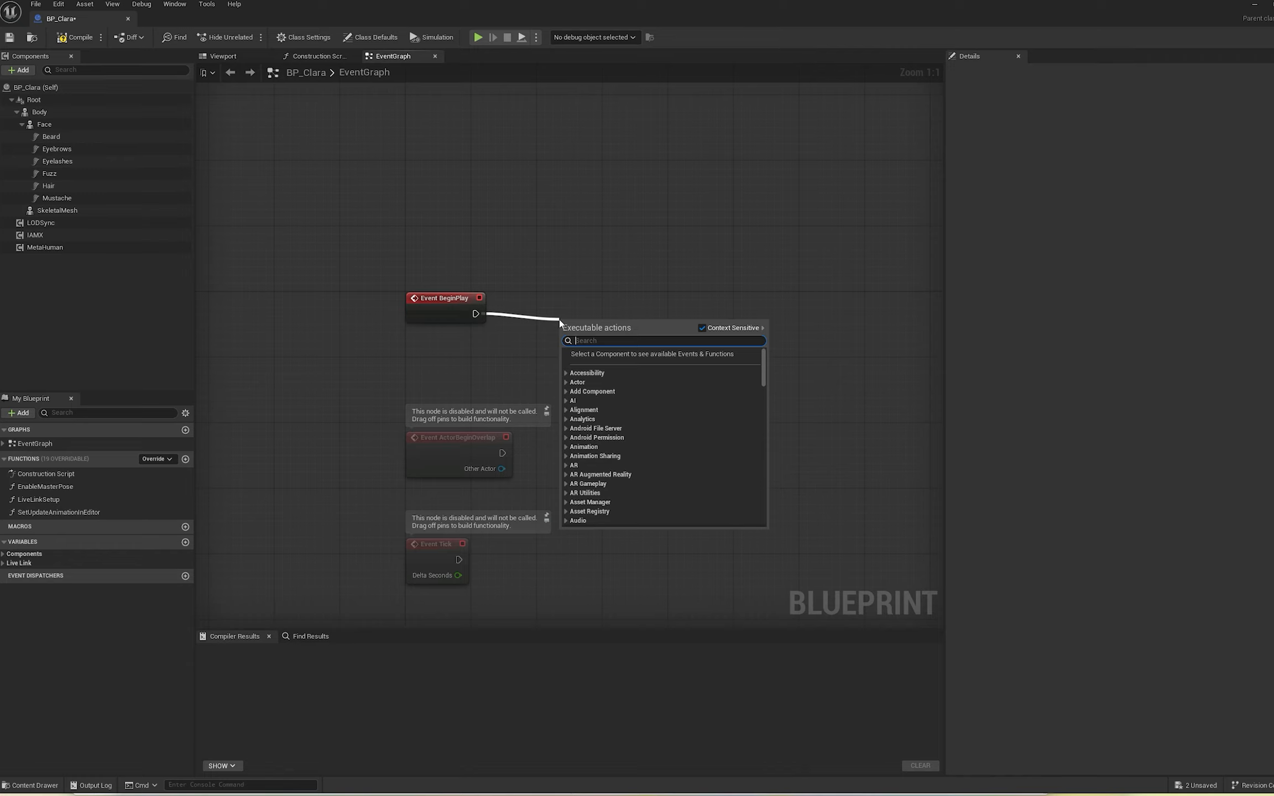
pyautogui.write('start')
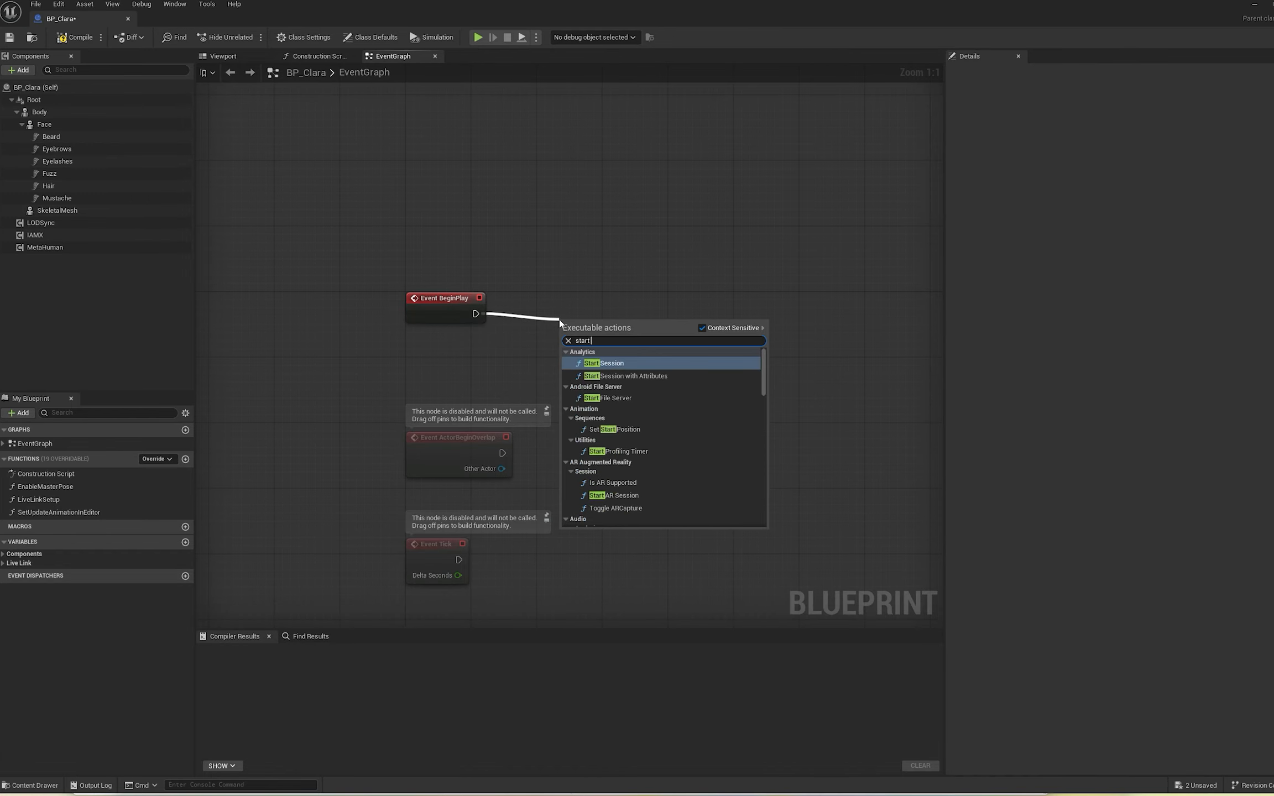
pyautogui.write(' co')
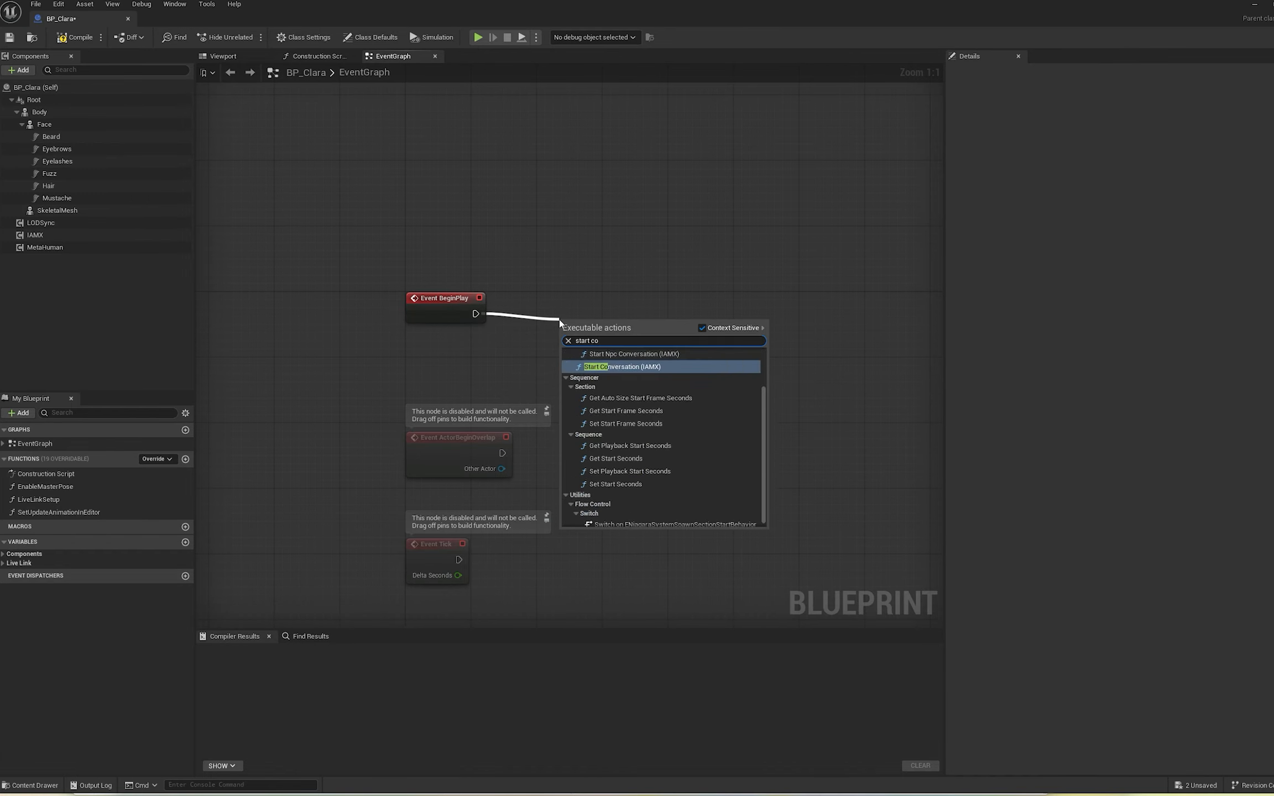
pyautogui.press('Return')
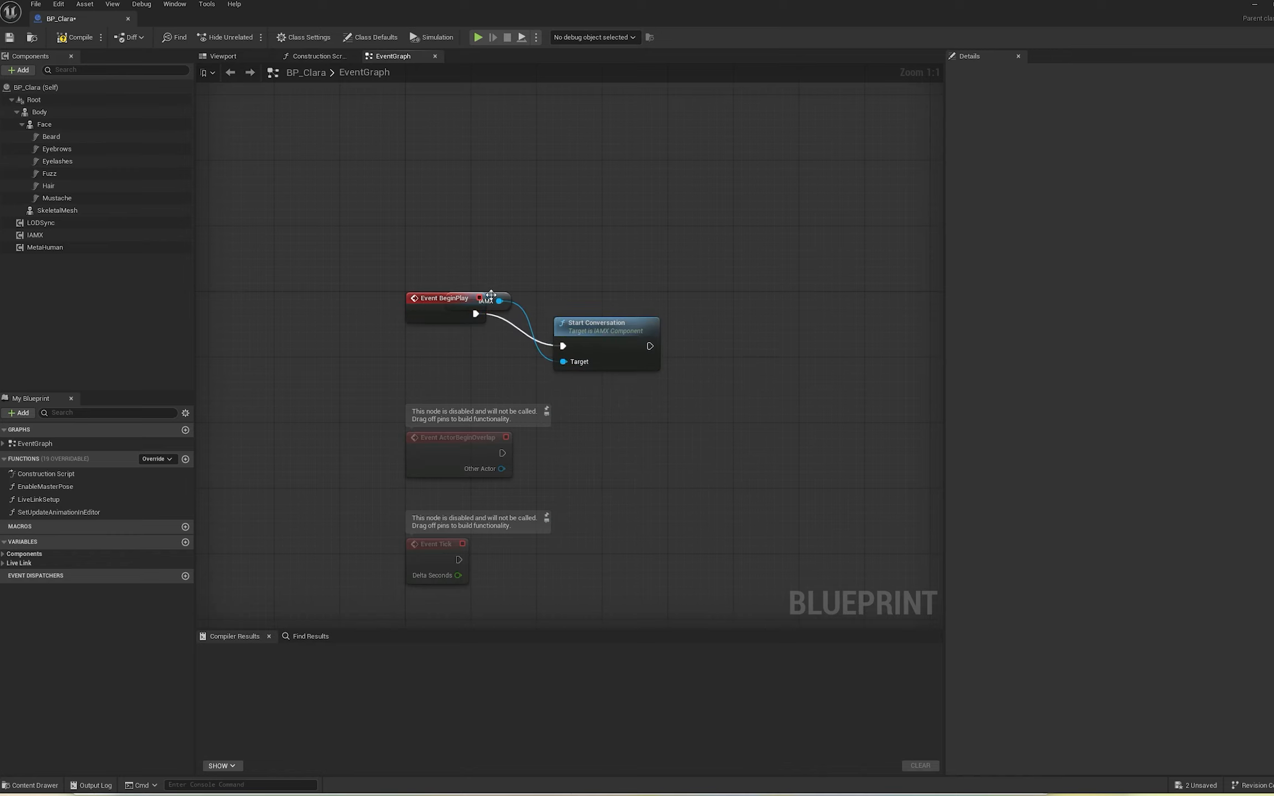
pyautogui.moveTo(490, 299); pyautogui.dragTo(466, 373)
pyautogui.moveTo(591, 335); pyautogui.dragTo(549, 319)
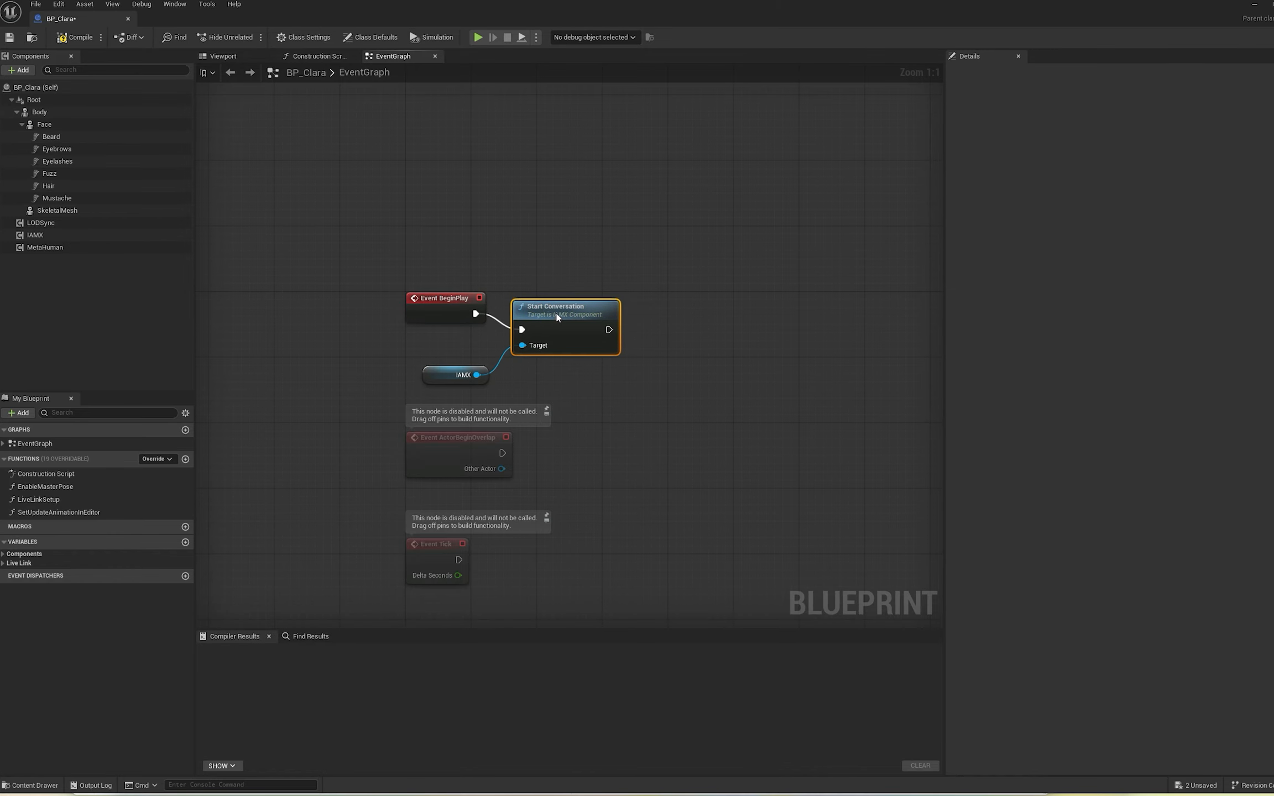
pyautogui.click(82, 39)
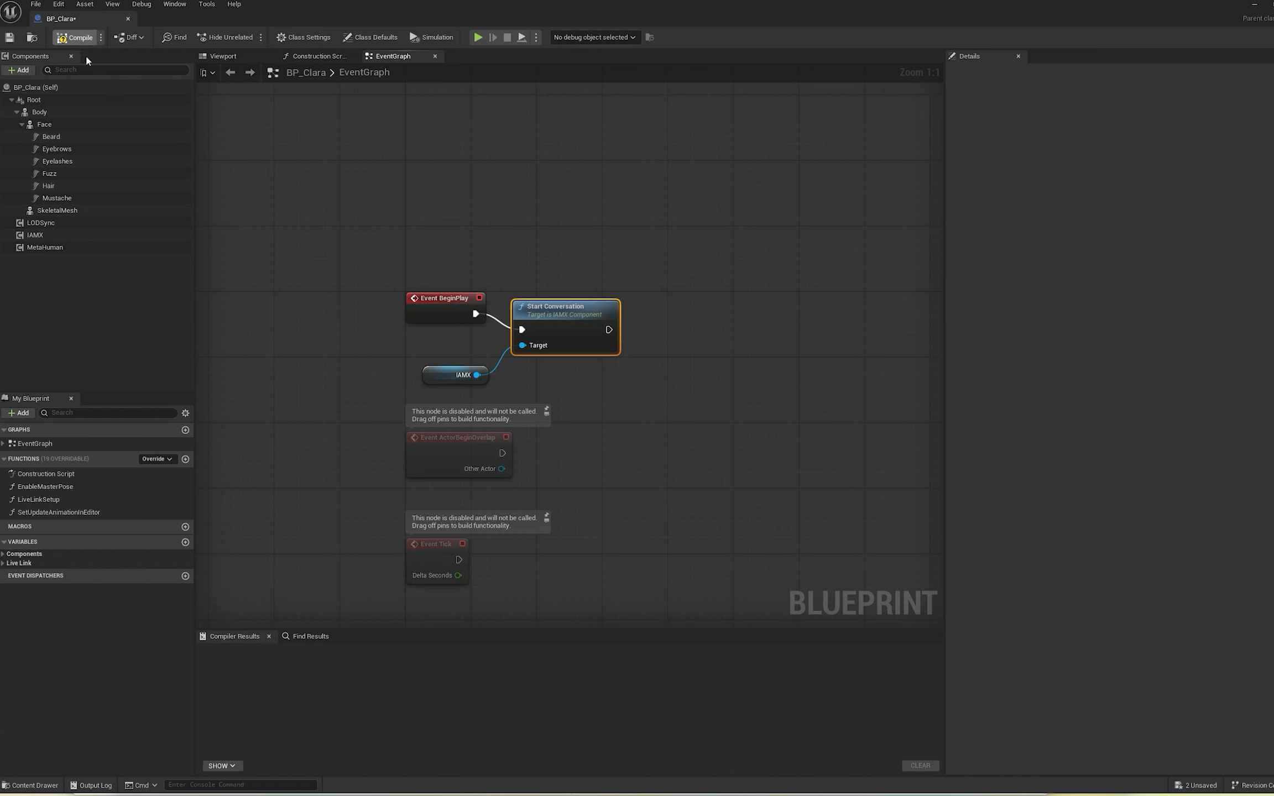
pyautogui.click(46, 235)
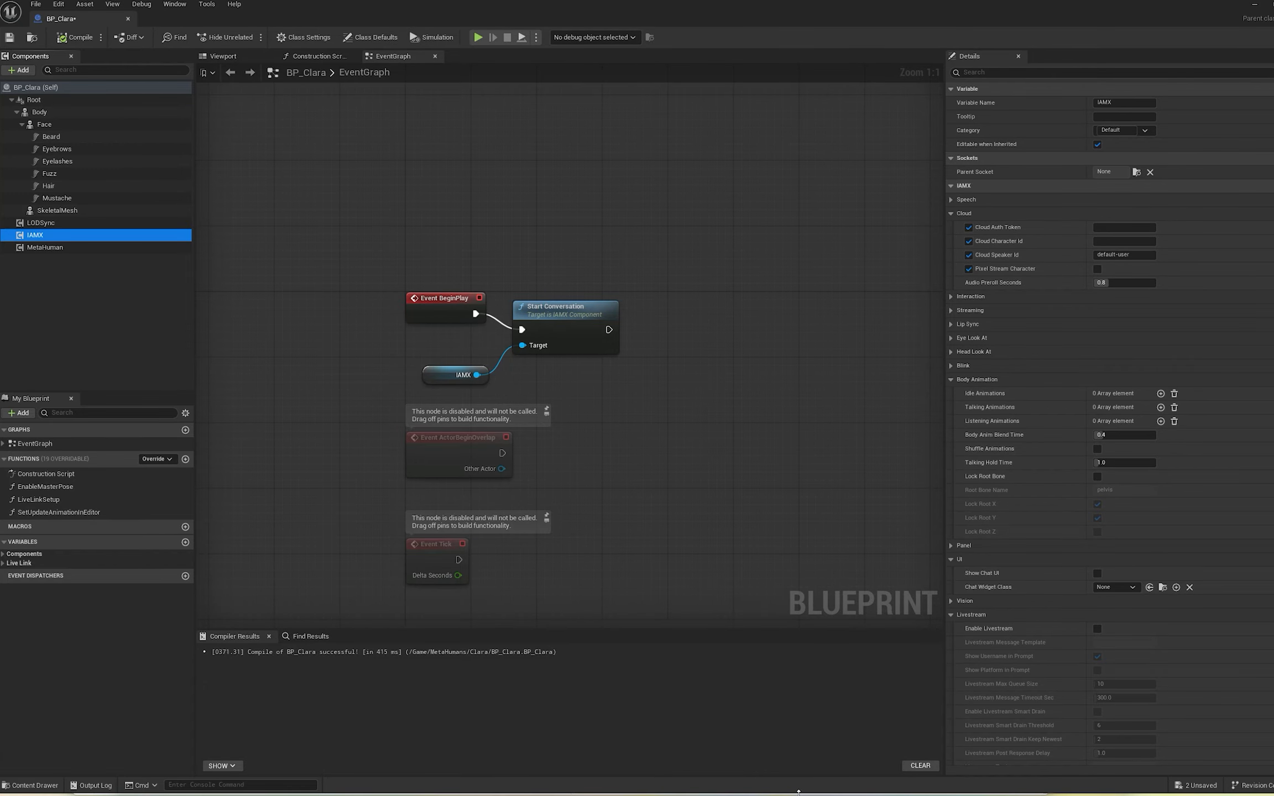
# Step: Switch to the IAMX dashboard in the browser and create a new character named Clara
pyautogui.click(751, 795)
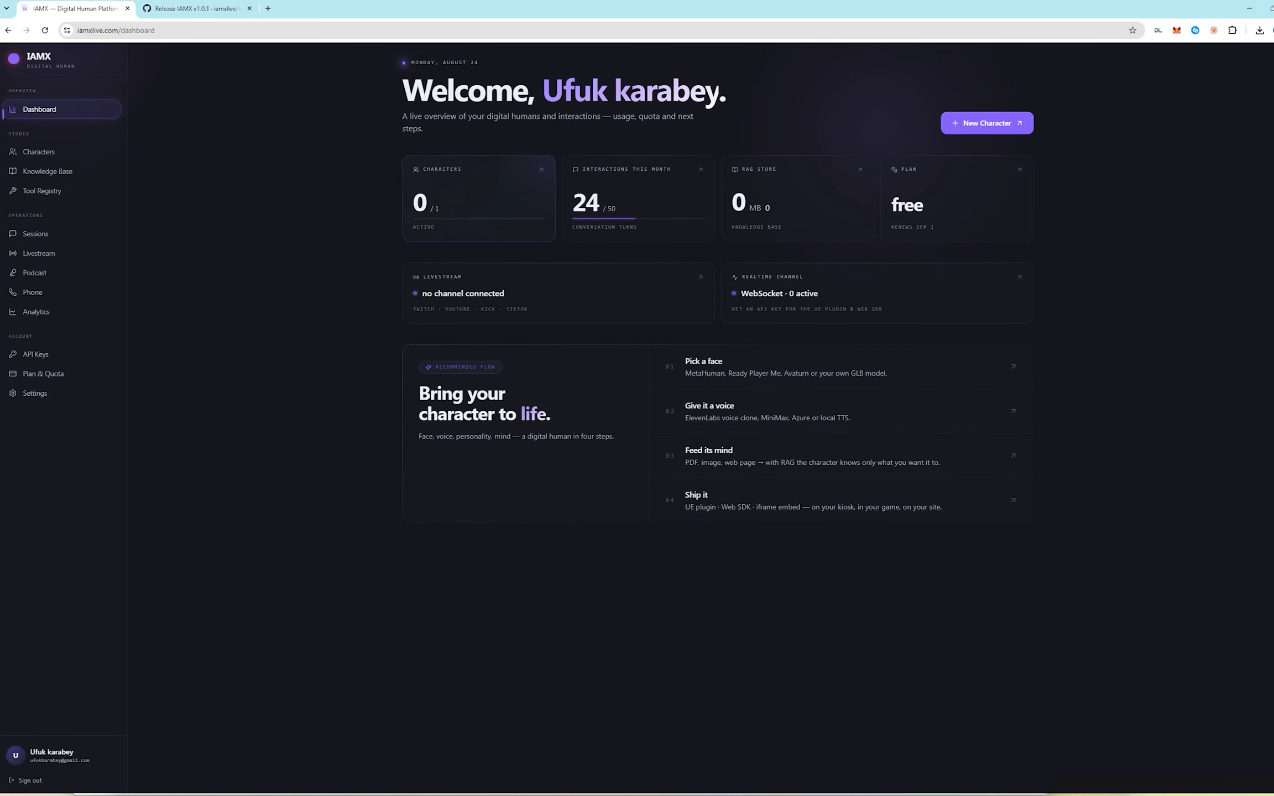
pyautogui.click(1011, 126)
pyautogui.click(524, 139)
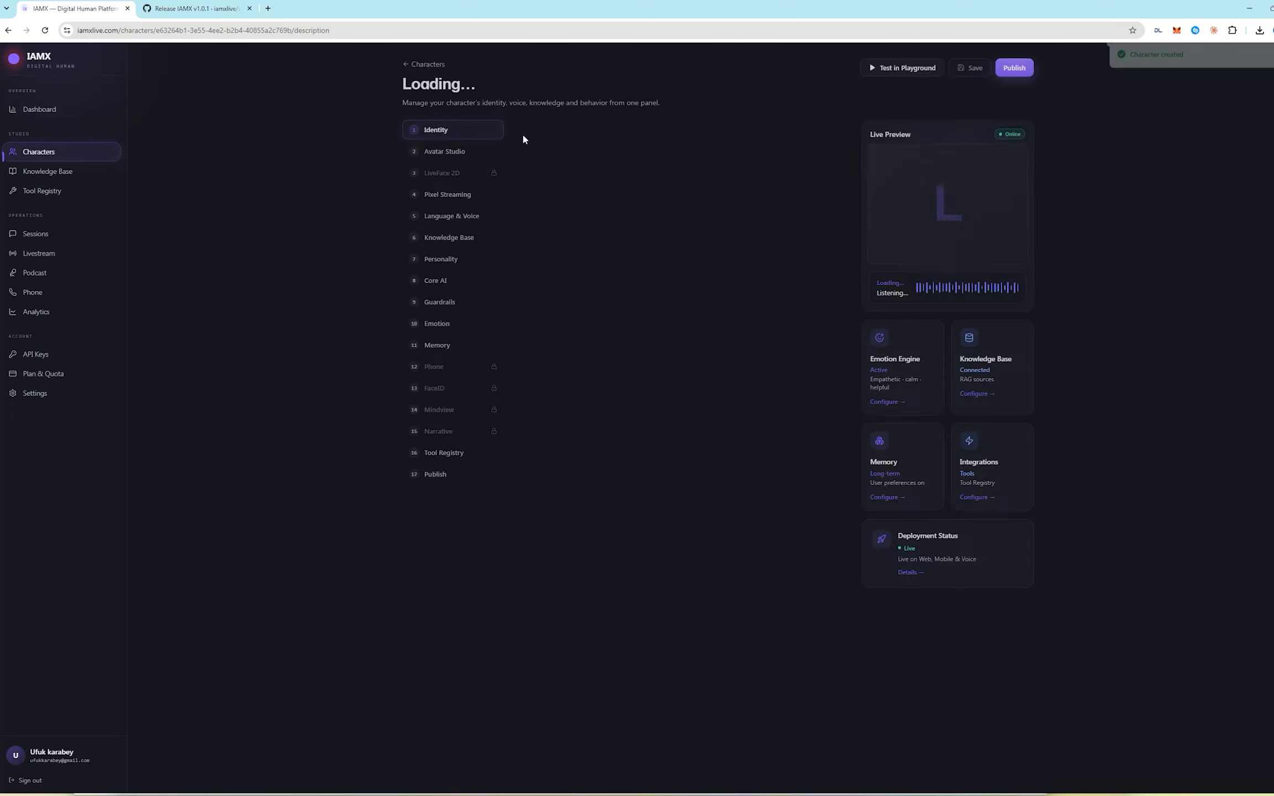
pyautogui.click(646, 210)
pyautogui.hotkey('ctrl', 'a')
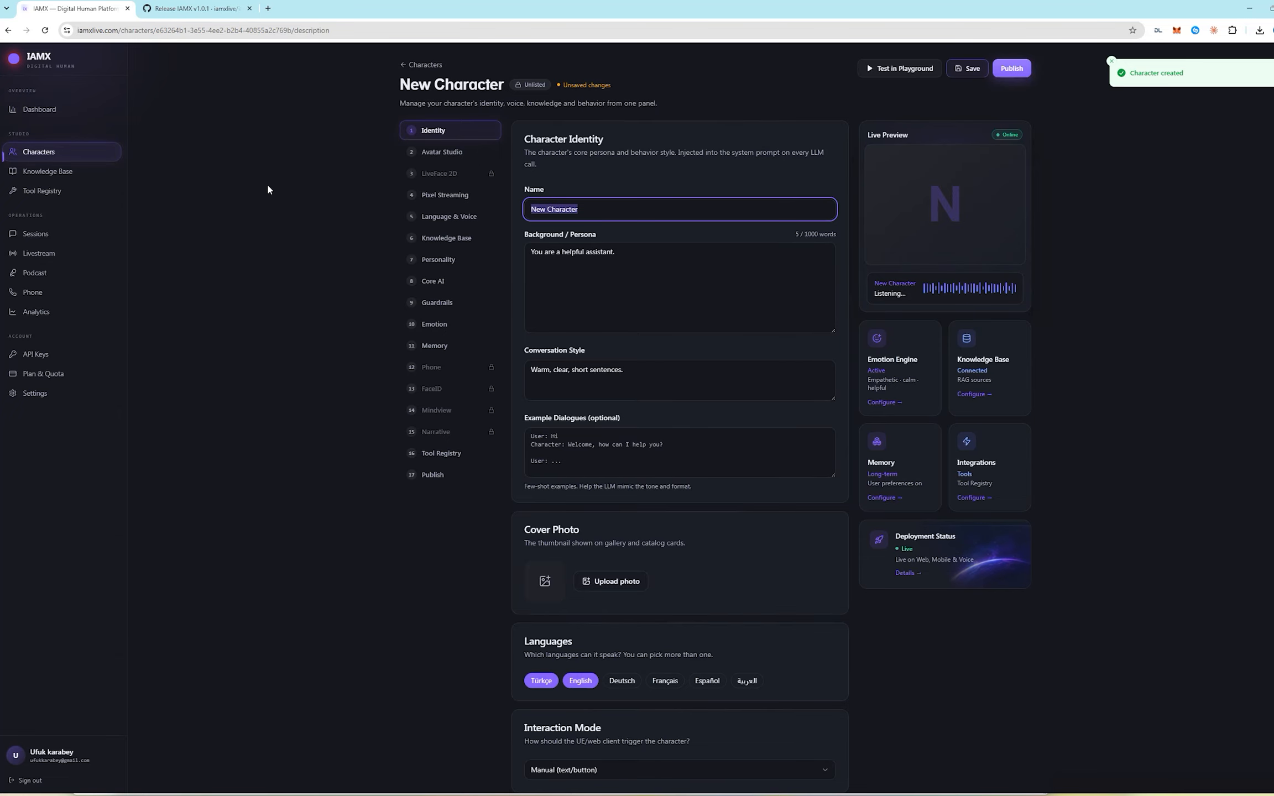
pyautogui.write('Clara')
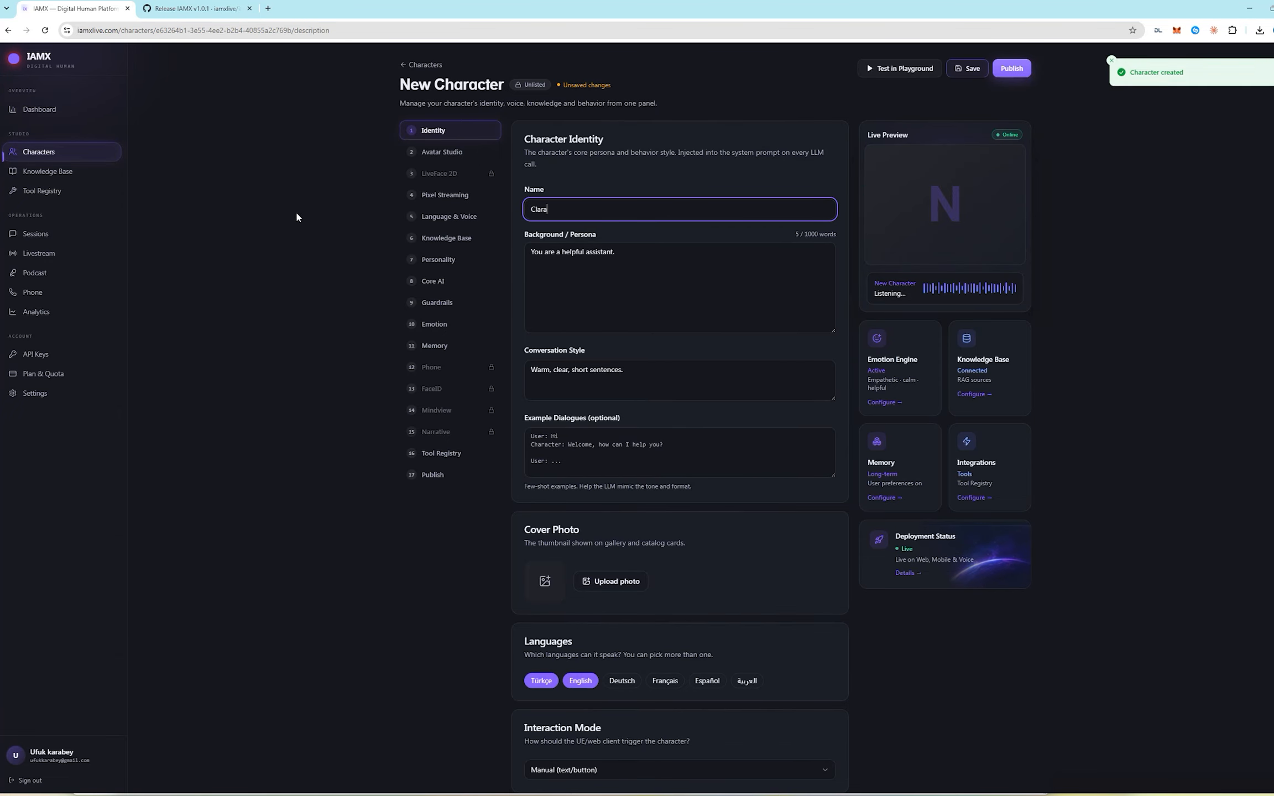
# Step: Set Clara's LLM provider to Gemini Live (realtime) in the Core AI settings and save the character
pyautogui.click(468, 285)
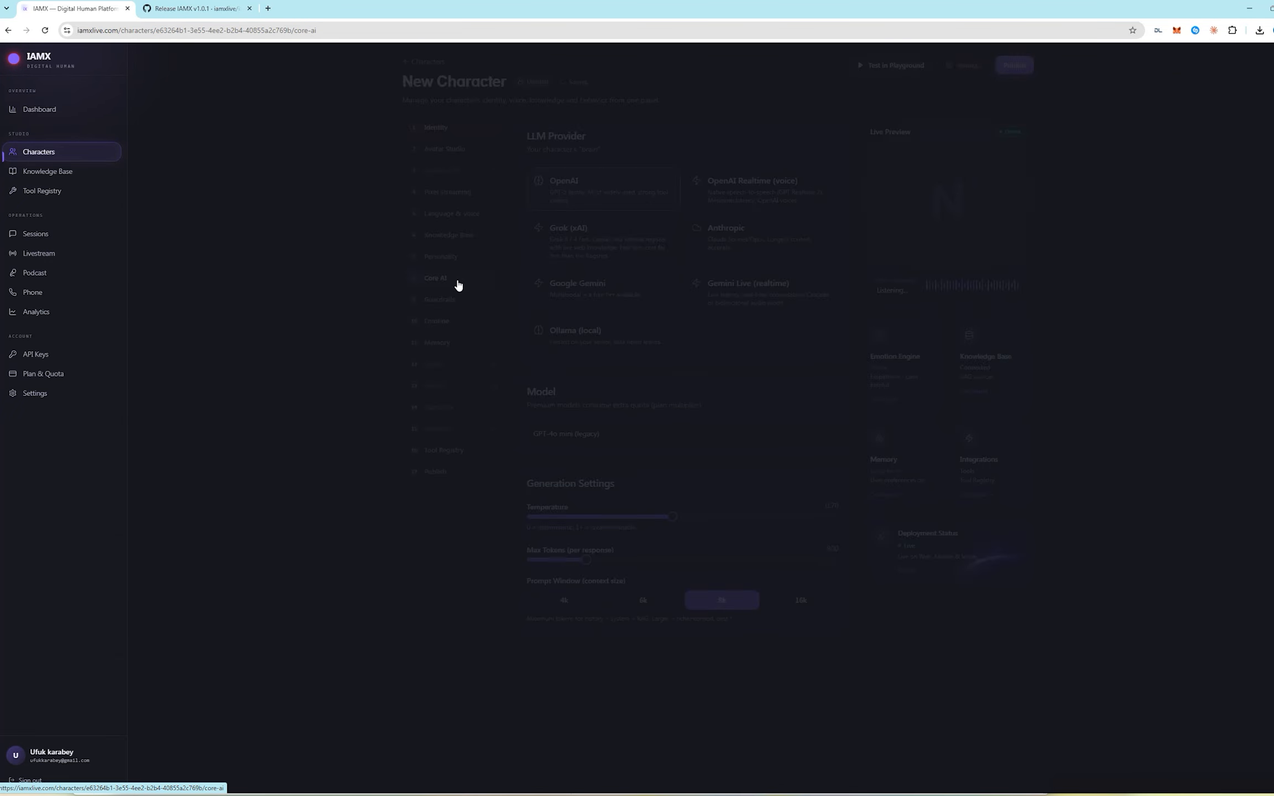
pyautogui.click(748, 299)
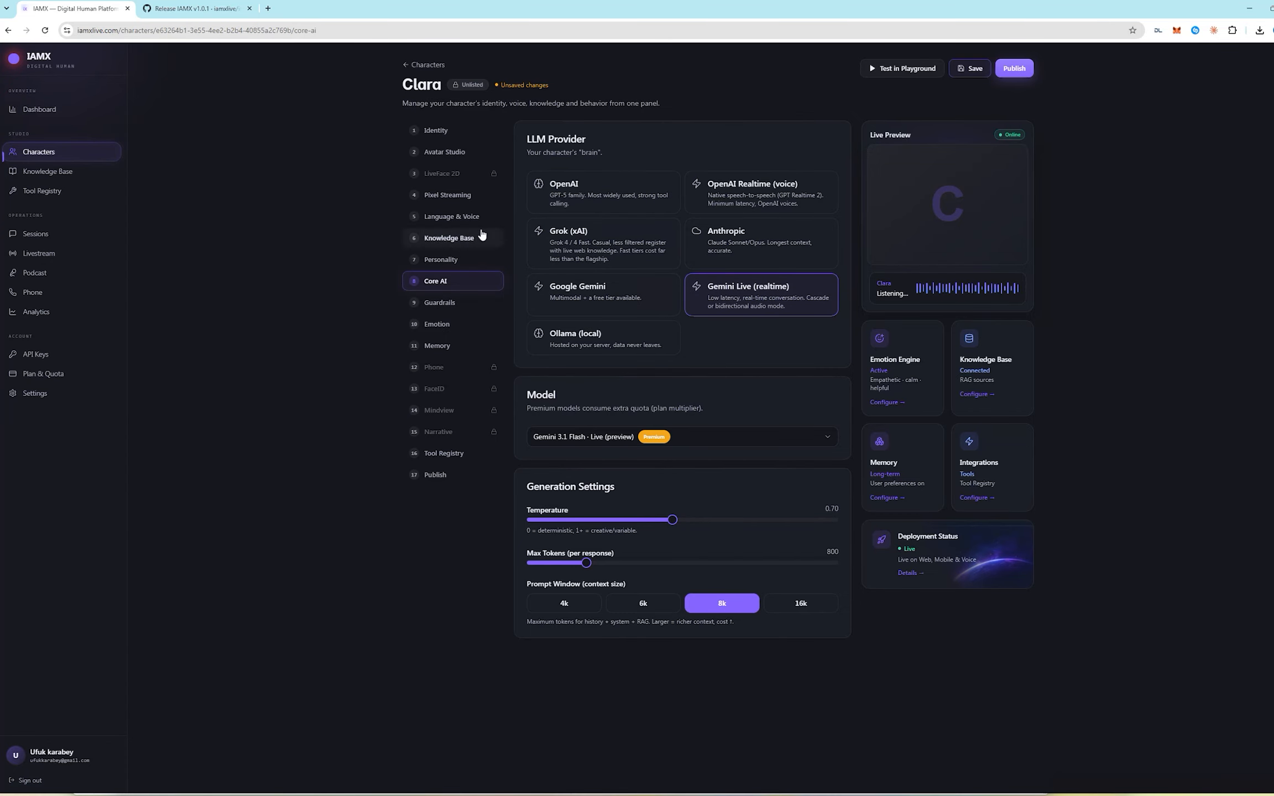
pyautogui.click(962, 71)
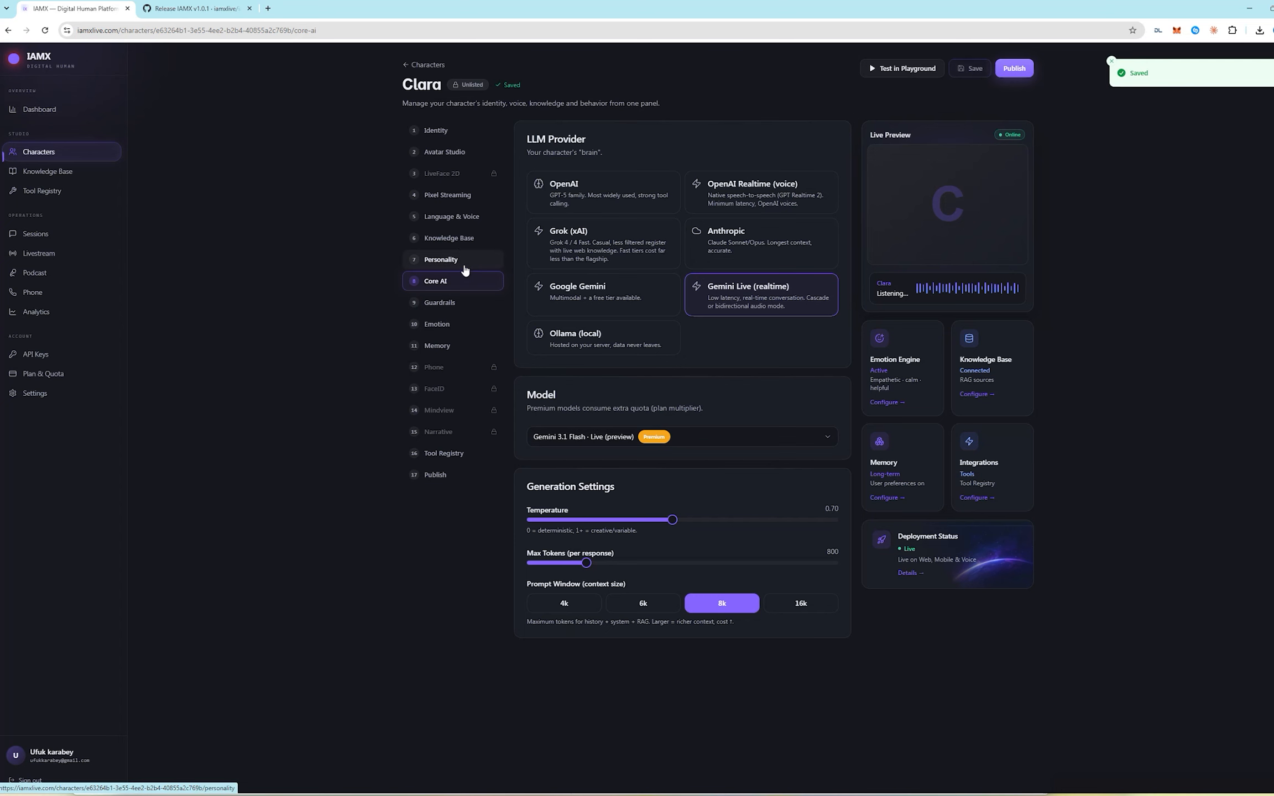
# Step: Choose the female Gemini Live voice Despina for Clara and save the character
pyautogui.click(468, 219)
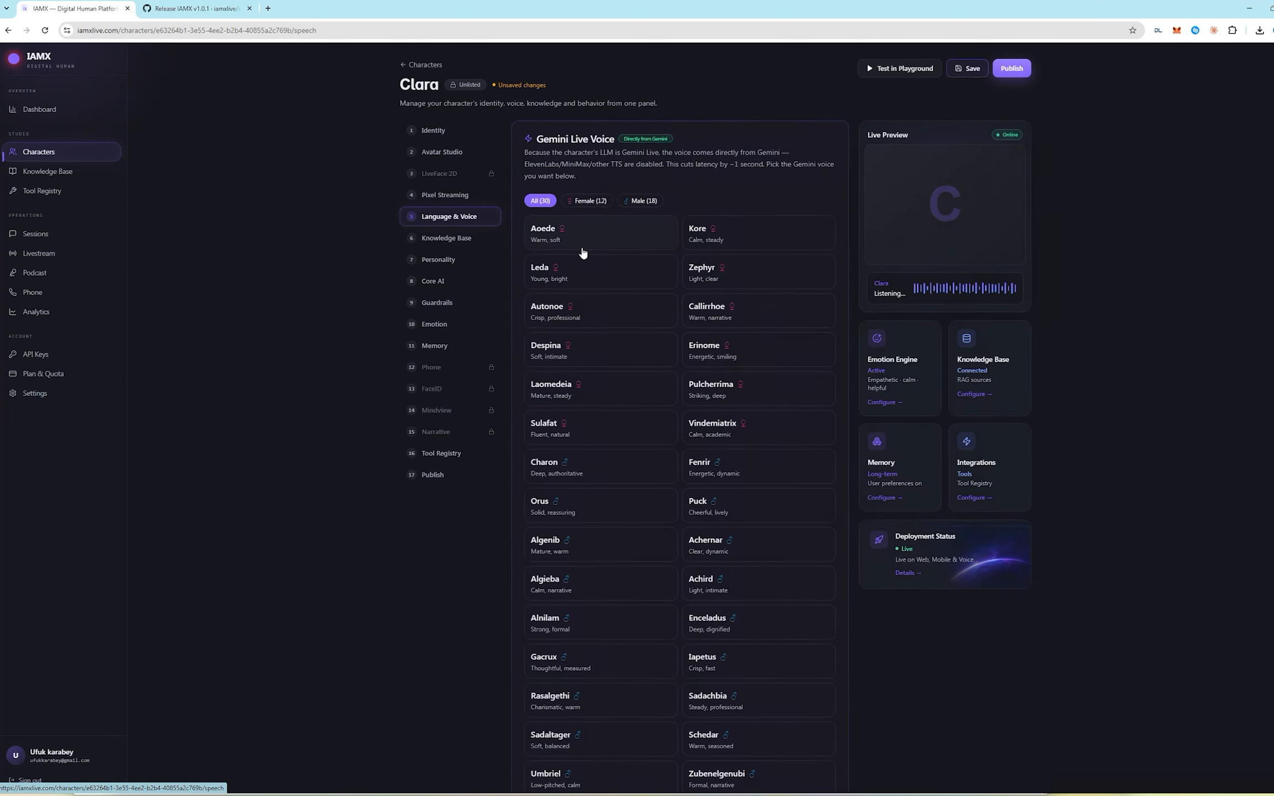
pyautogui.click(593, 201)
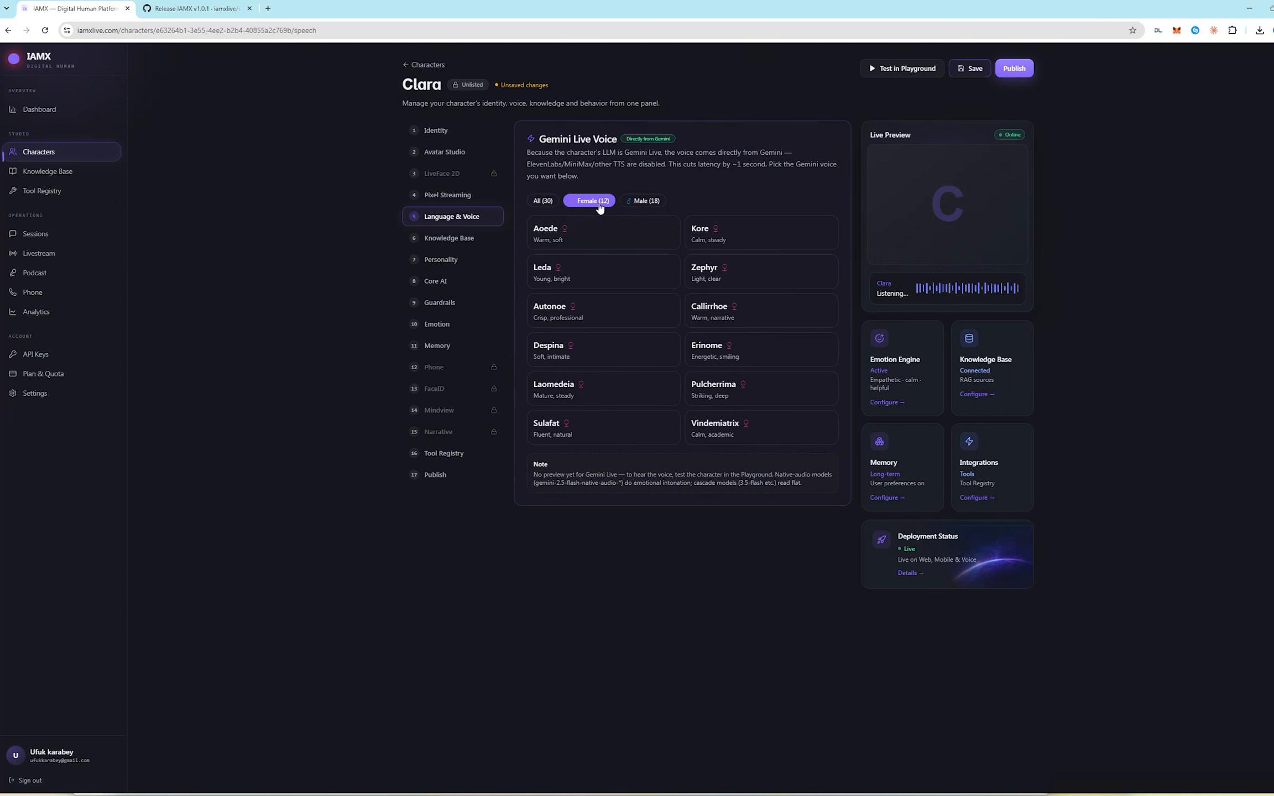
pyautogui.click(560, 352)
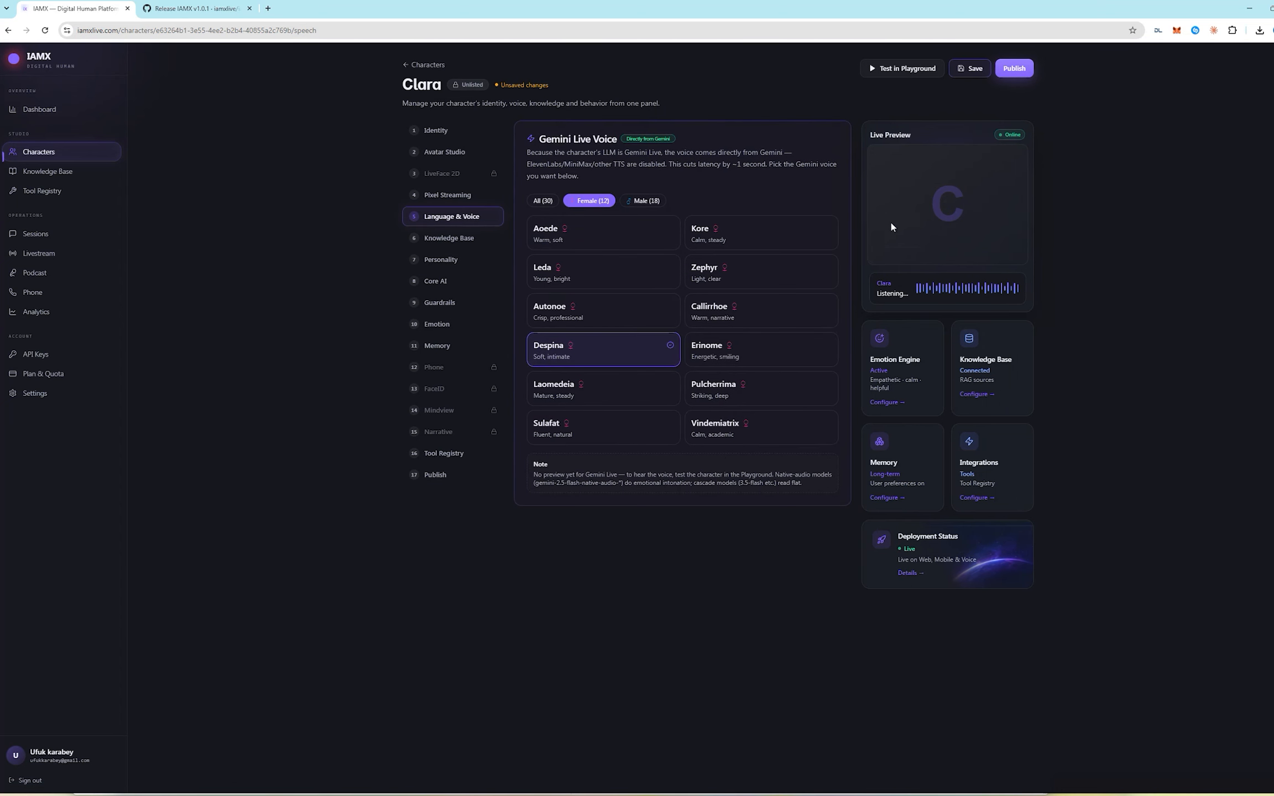
pyautogui.click(976, 70)
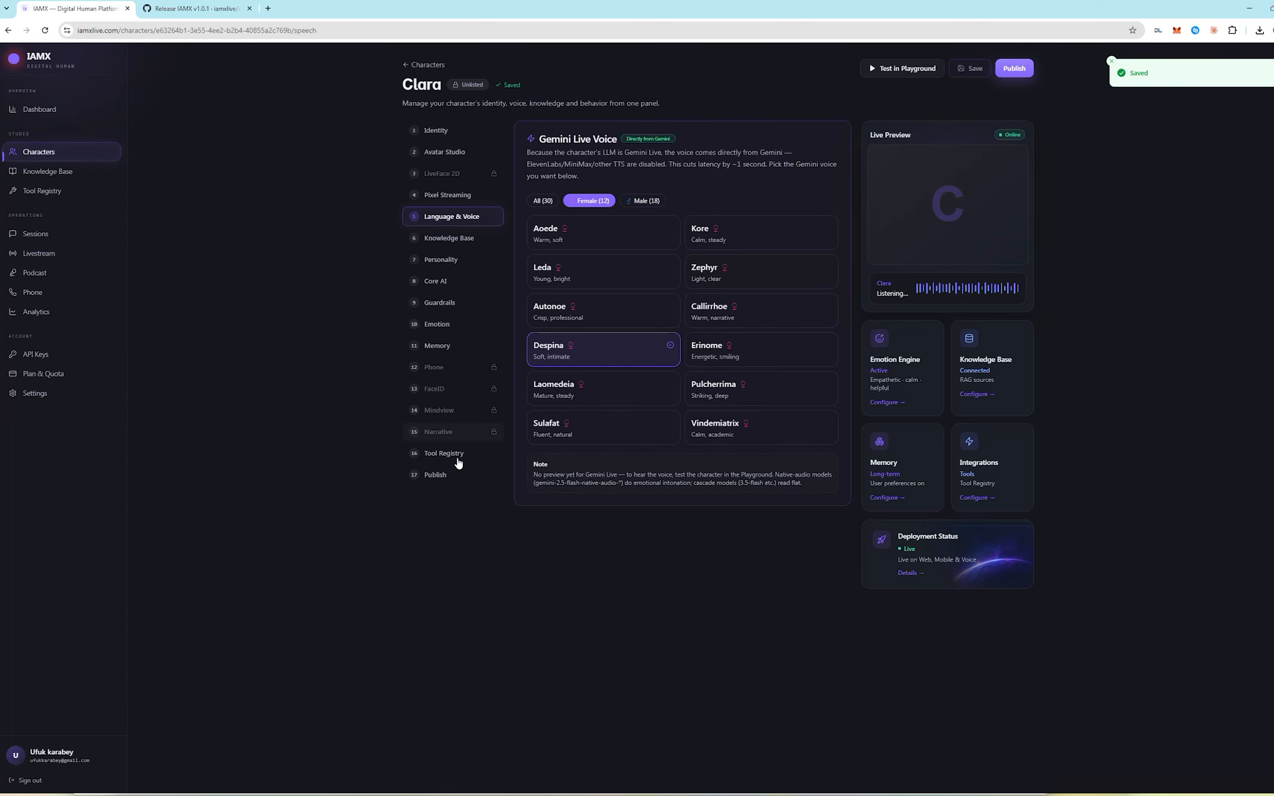
# Step: Copy Clara's Character ID from the publish page and paste it into the IAMX component's Cloud Character Id in Unreal Editor
pyautogui.click(443, 485)
pyautogui.click(826, 319)
pyautogui.hotkey('alt', 'Tab')
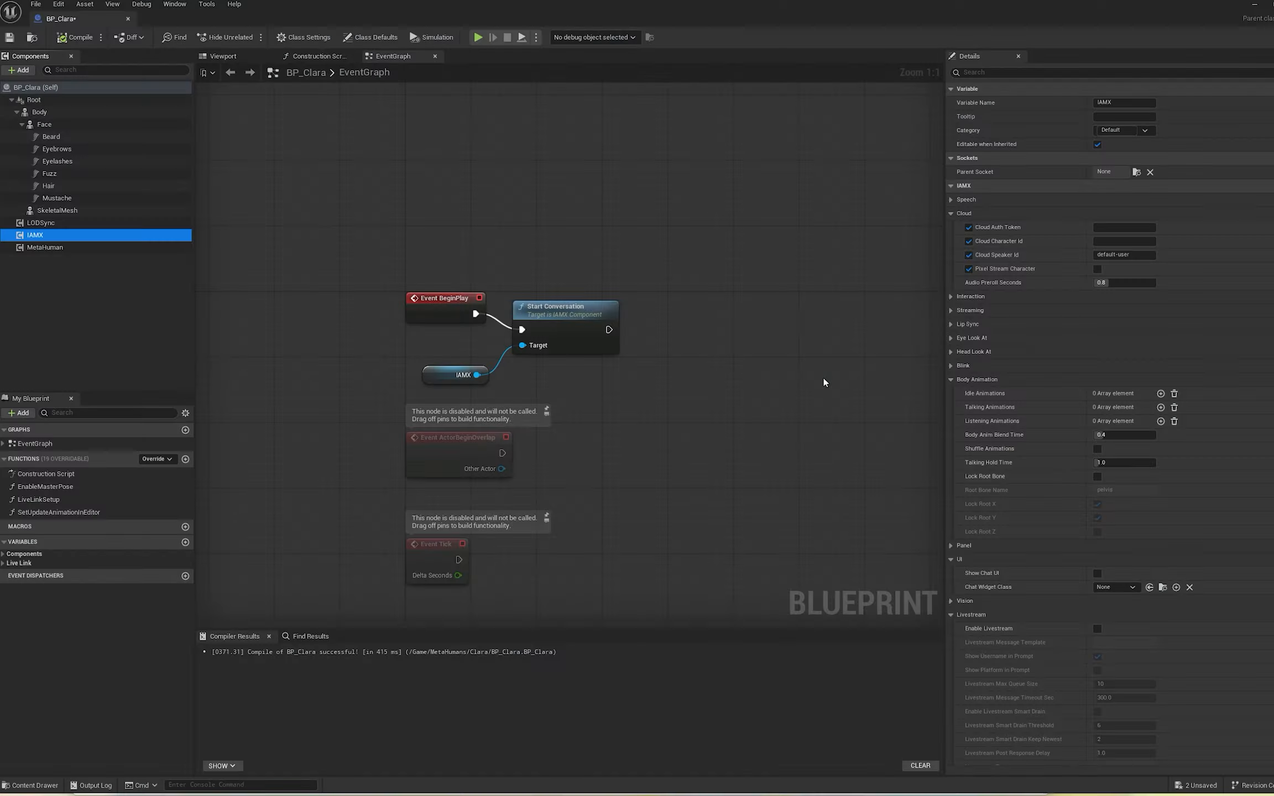
pyautogui.click(1123, 241)
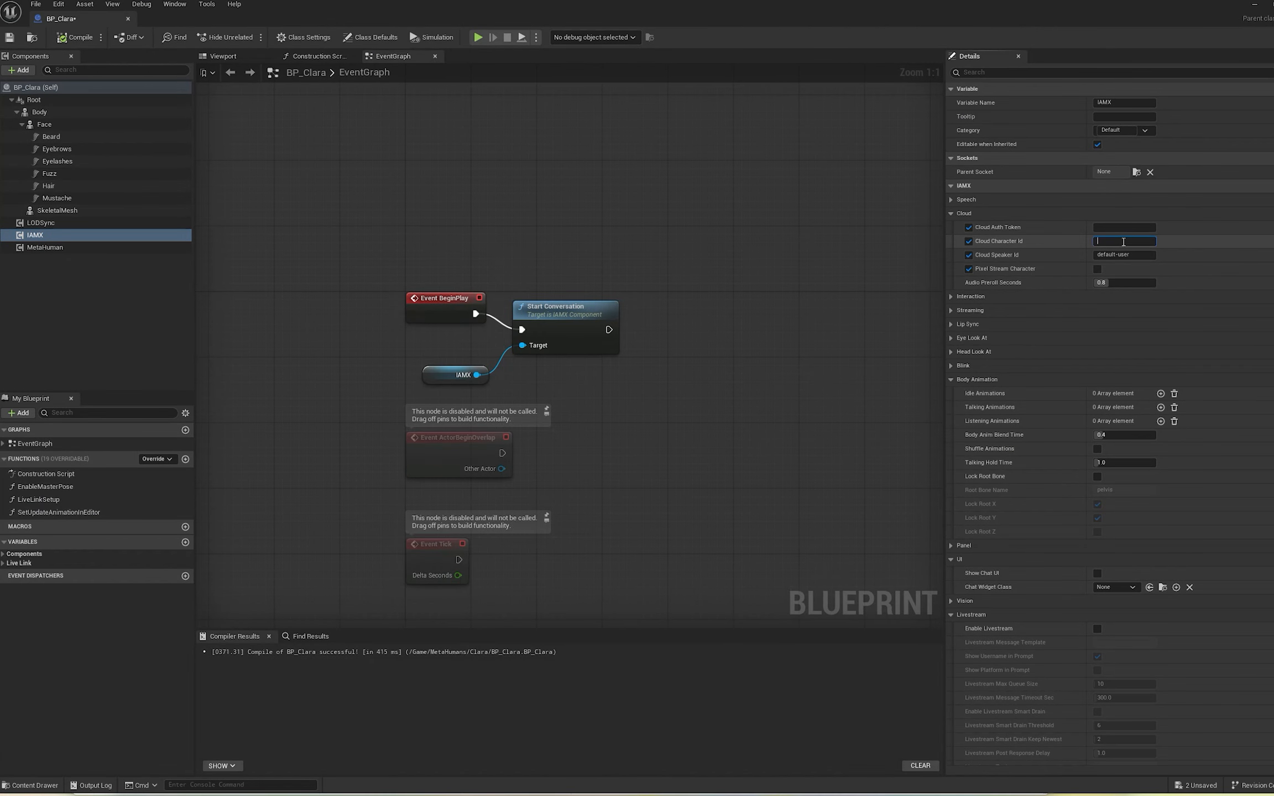
pyautogui.hotkey('ctrl', 'v')
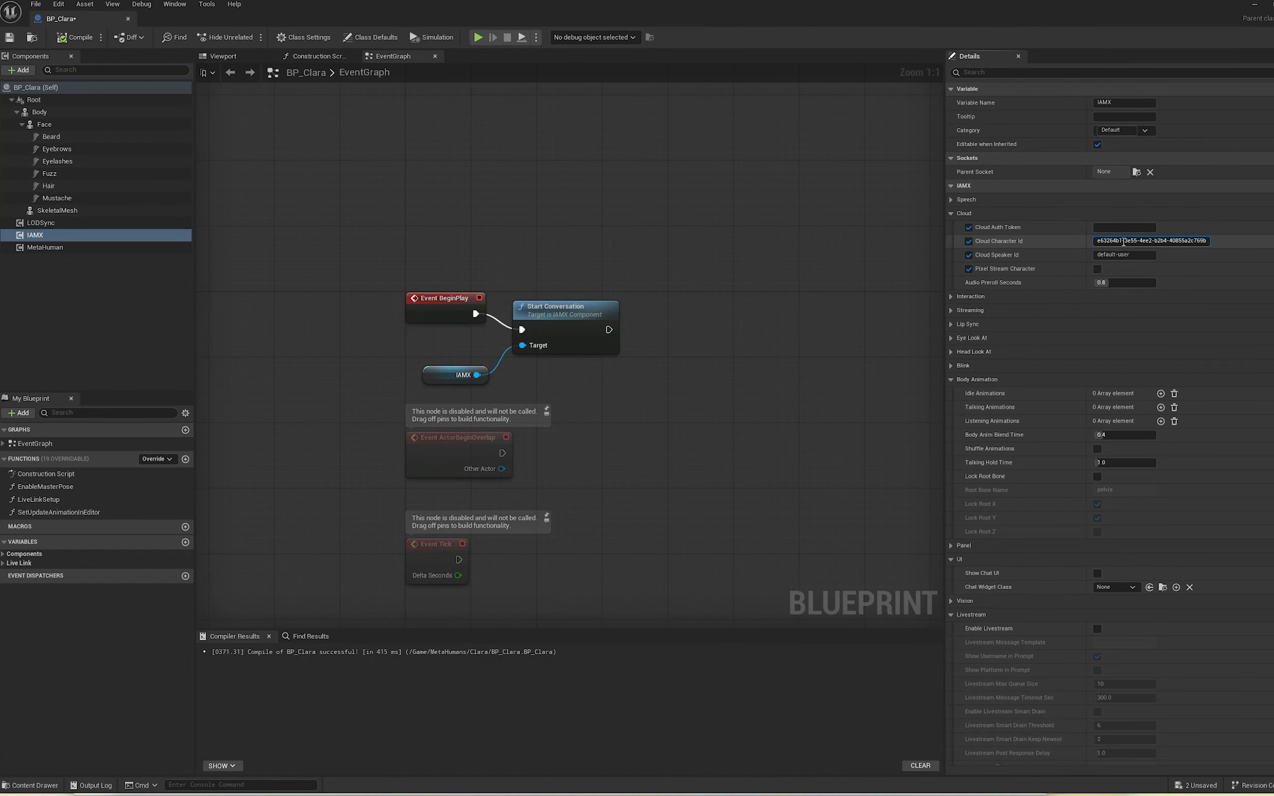
# Step: Create an API key named test on the IAMX website, copy the key, and return to BP_Clara in Unreal Editor
pyautogui.click(790, 352)
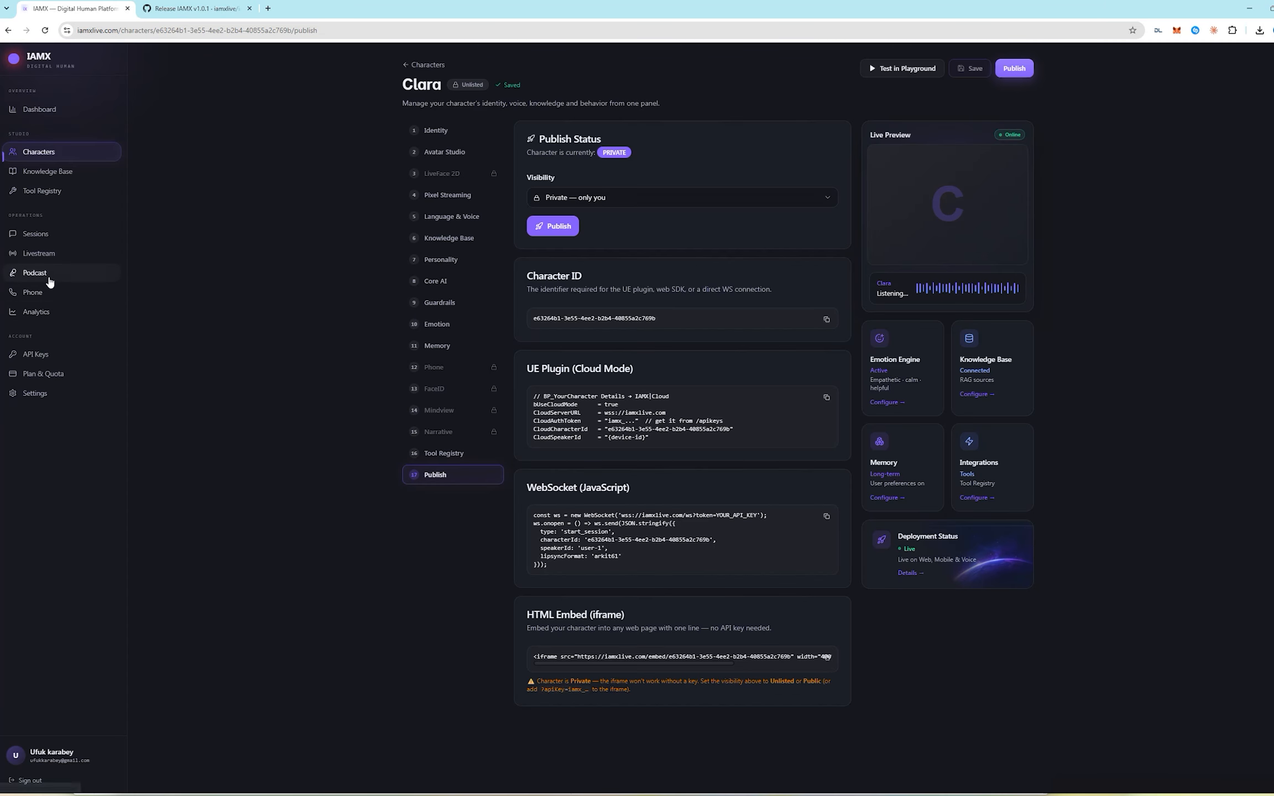
pyautogui.click(51, 357)
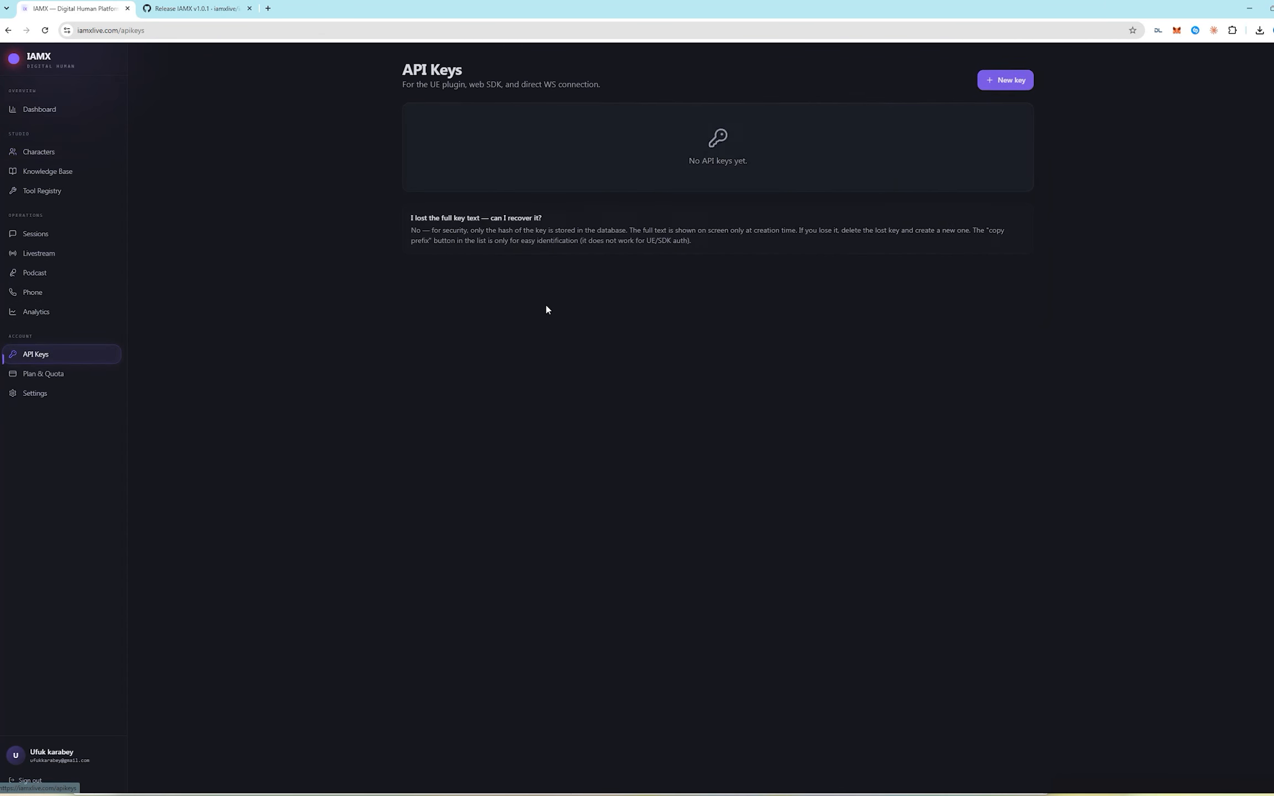
pyautogui.click(1006, 88)
pyautogui.click(595, 165)
pyautogui.write('test')
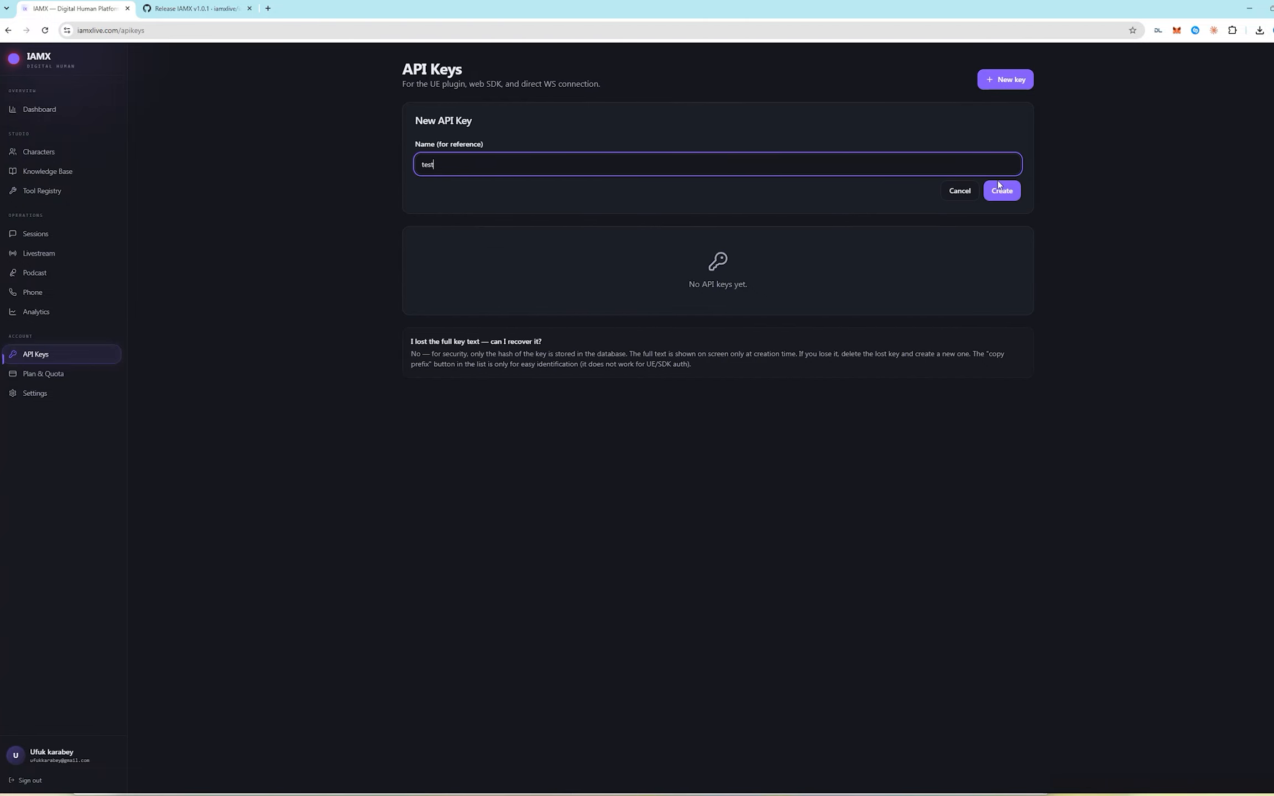
pyautogui.click(1008, 198)
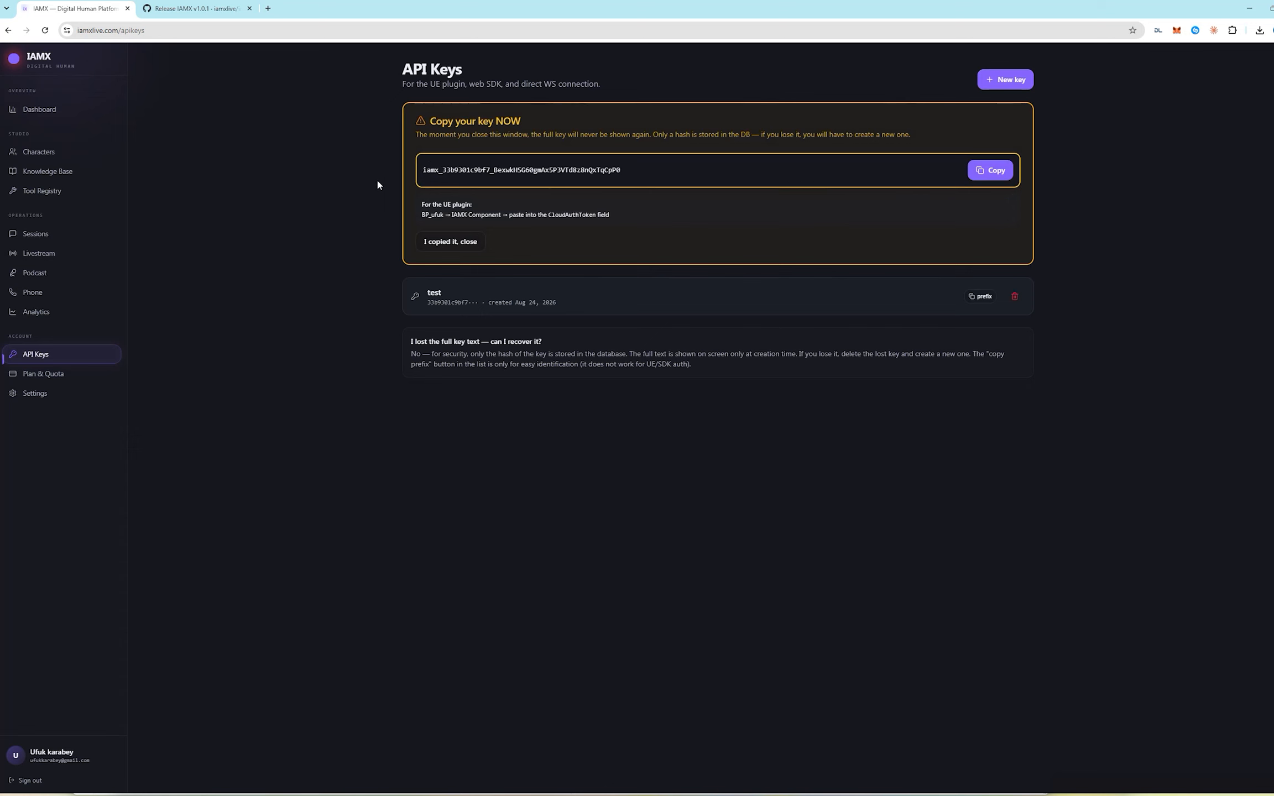
pyautogui.click(988, 172)
pyautogui.hotkey('alt', 'Tab')
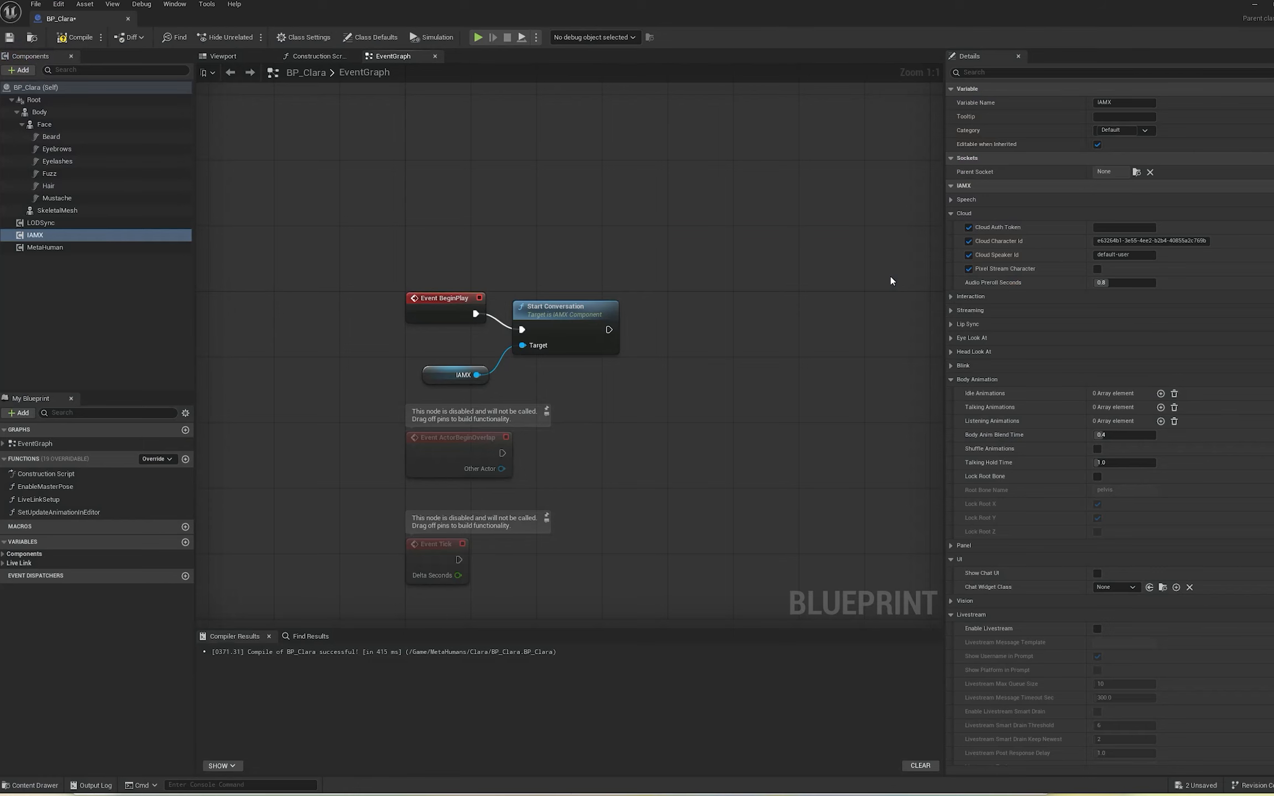
# Step: Paste the copied API key into the IAMX component's Cloud Auth Token
pyautogui.click(1109, 228)
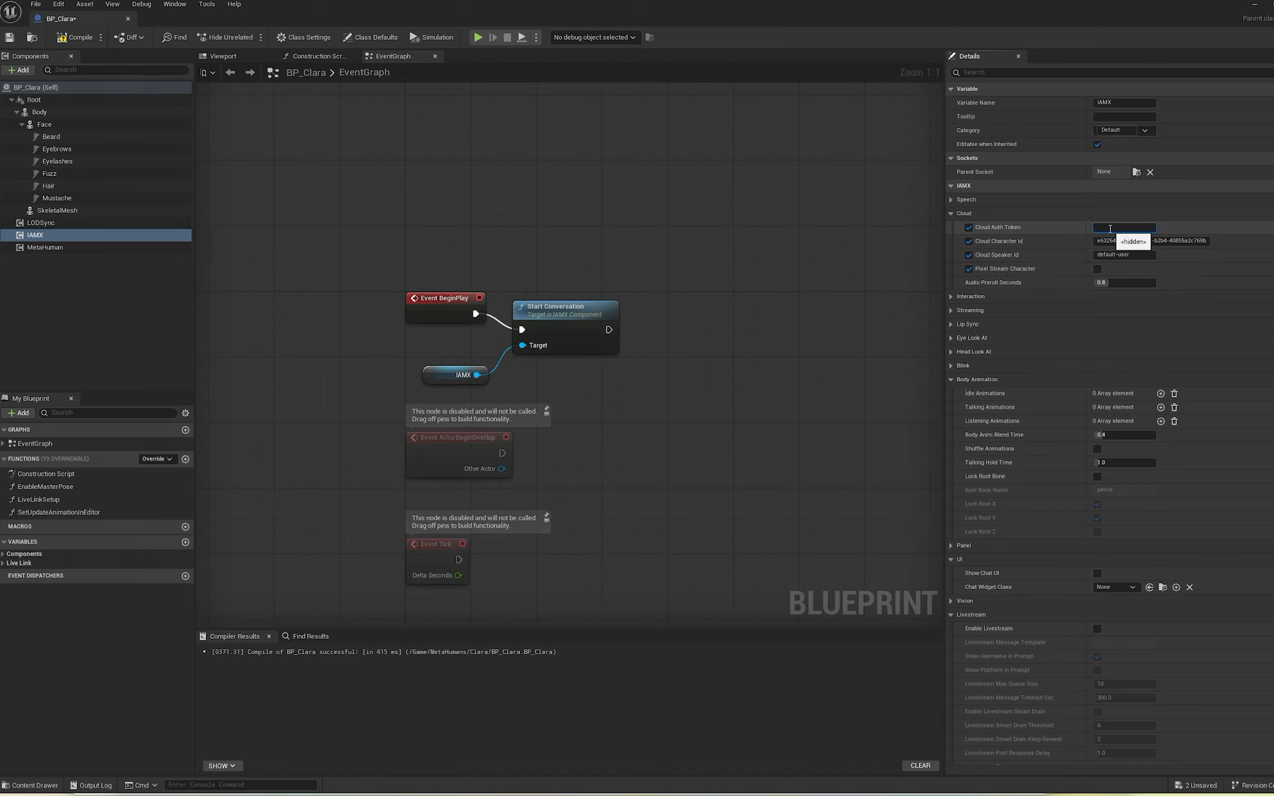
pyautogui.hotkey('ctrl', 'v')
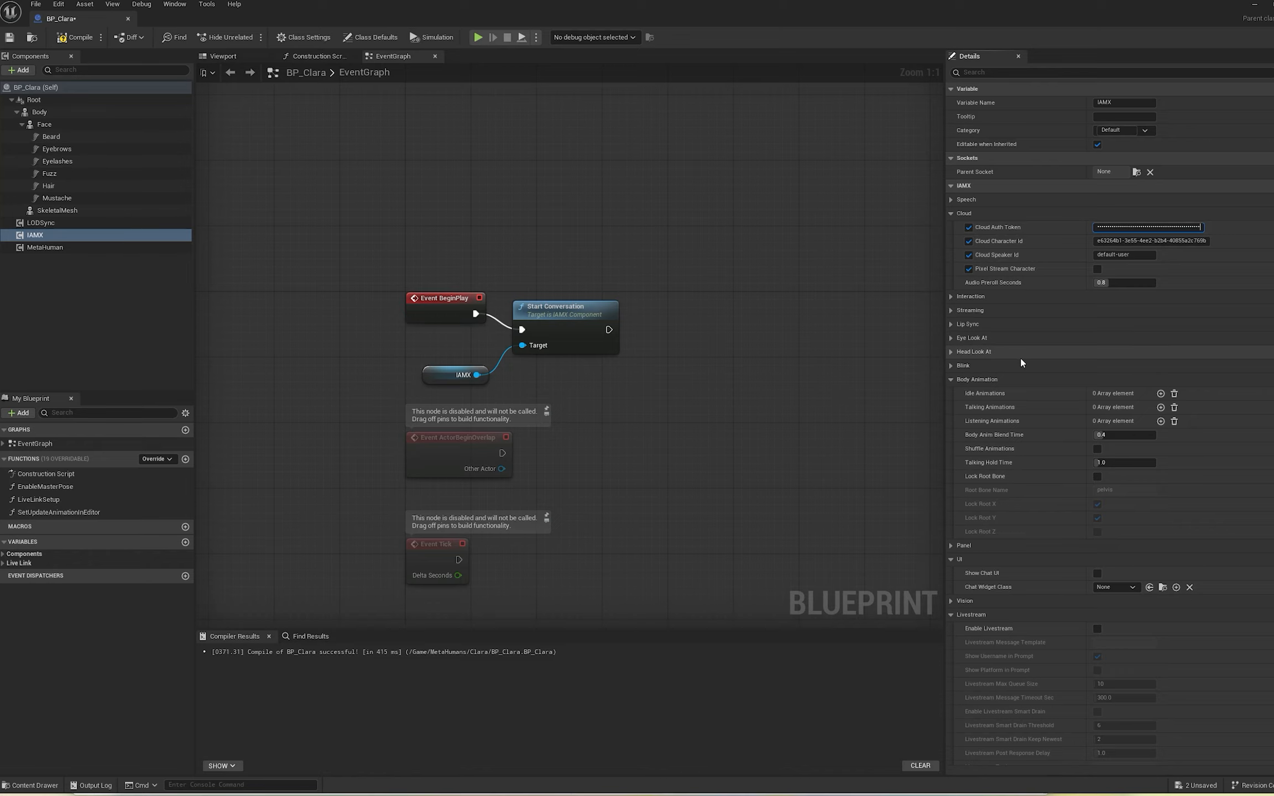
# Step: Add one element each to Idle Animations and Talking Animations, and assign the idle sequence from Content/animations to the idle element
pyautogui.scroll(-3, 1021, 362)
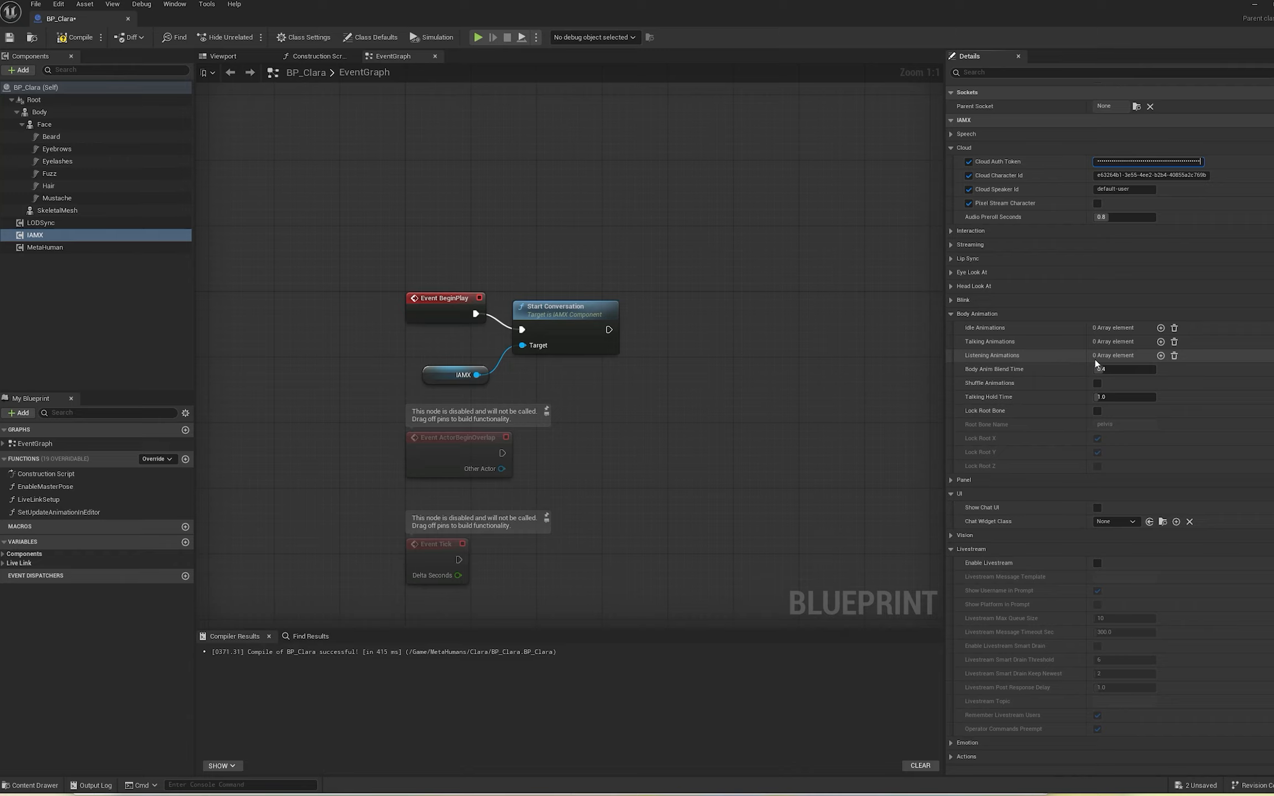
pyautogui.click(1161, 328)
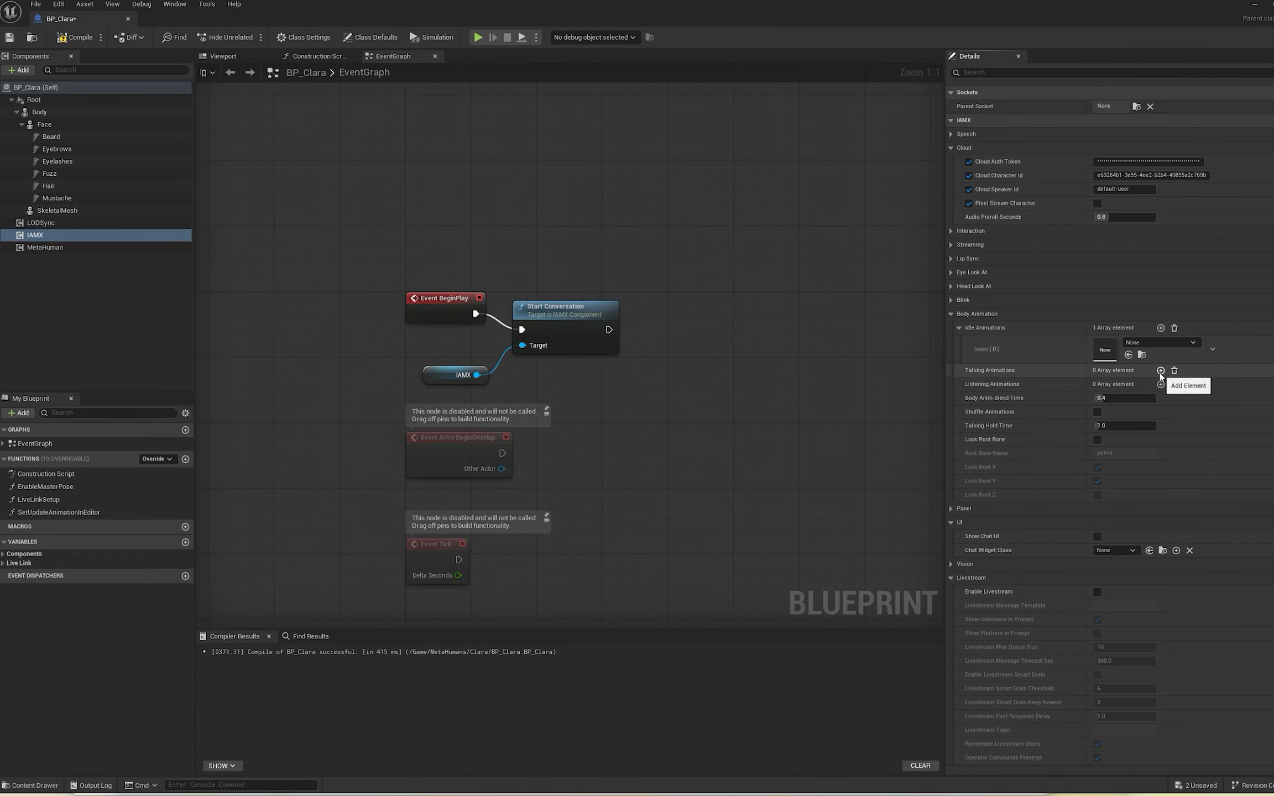
pyautogui.click(1161, 370)
pyautogui.click(38, 785)
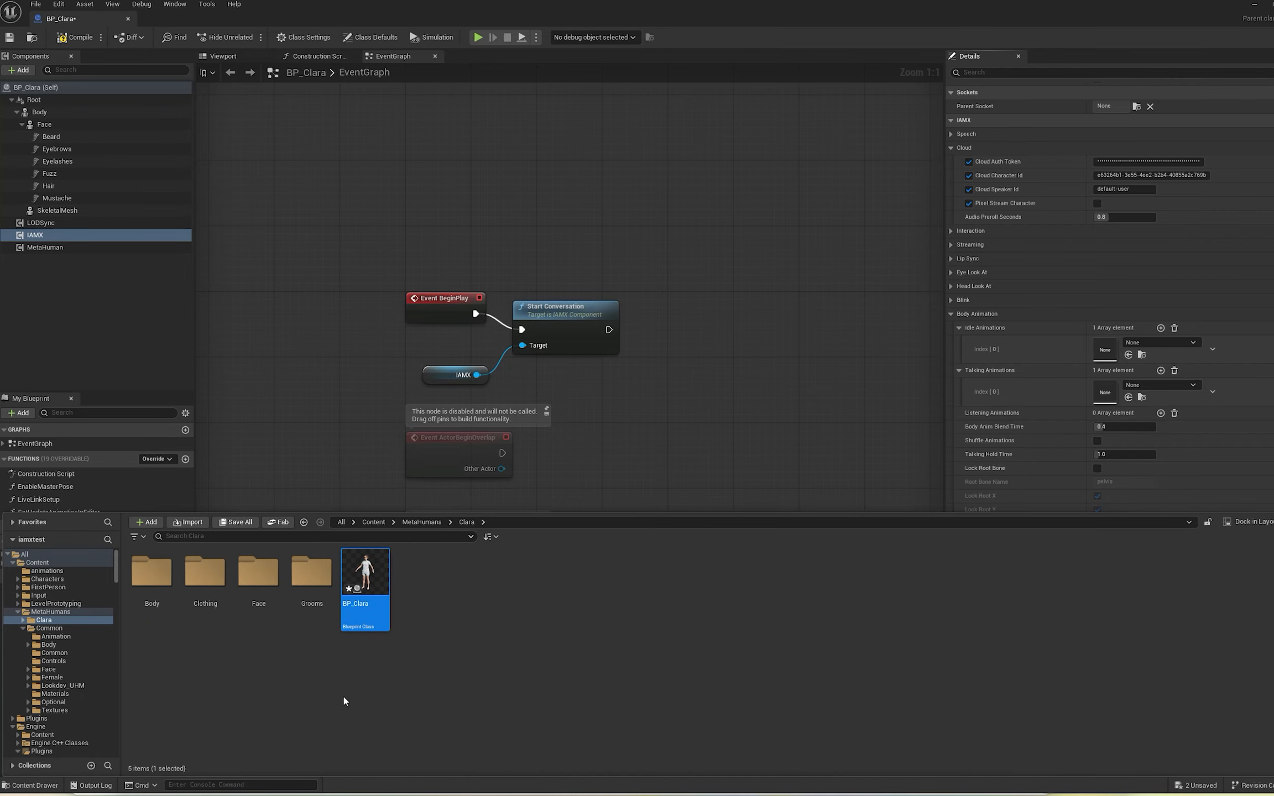
pyautogui.click(374, 522)
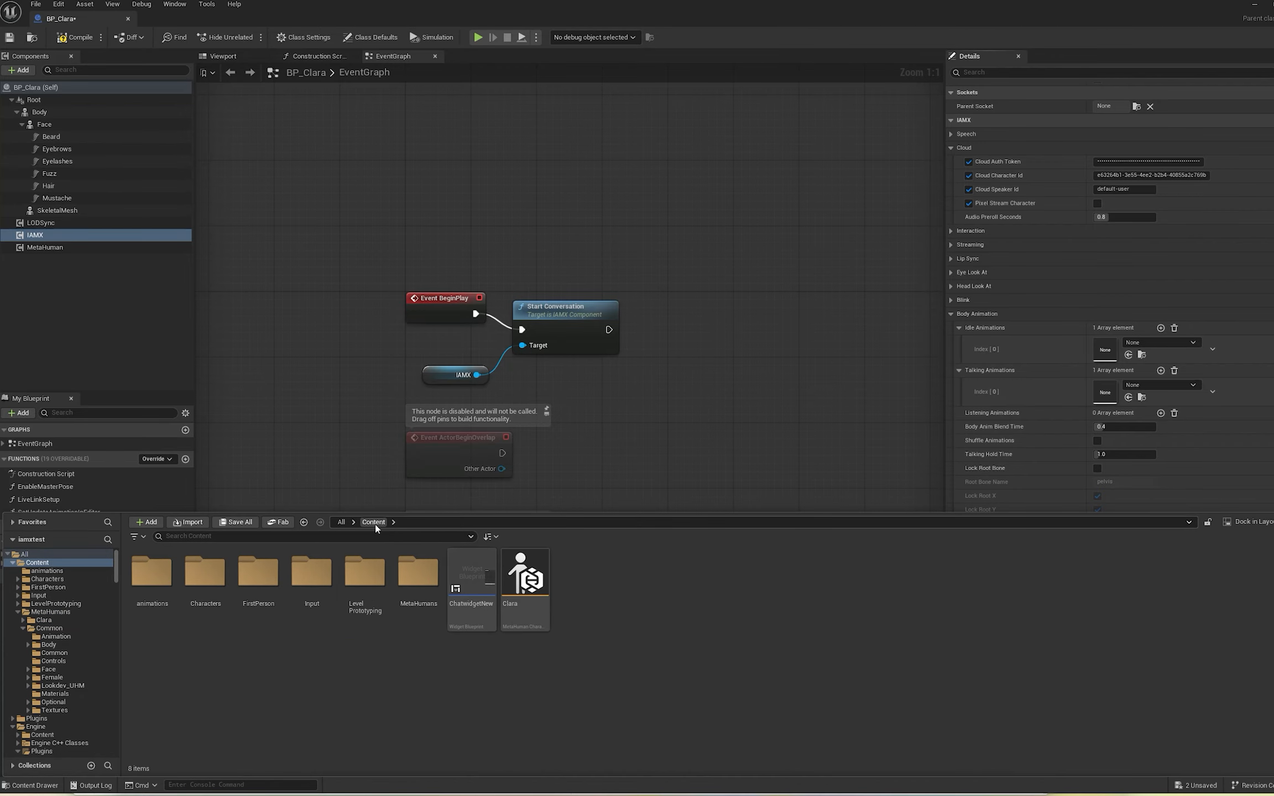
pyautogui.doubleClick(152, 575)
pyautogui.click(152, 576)
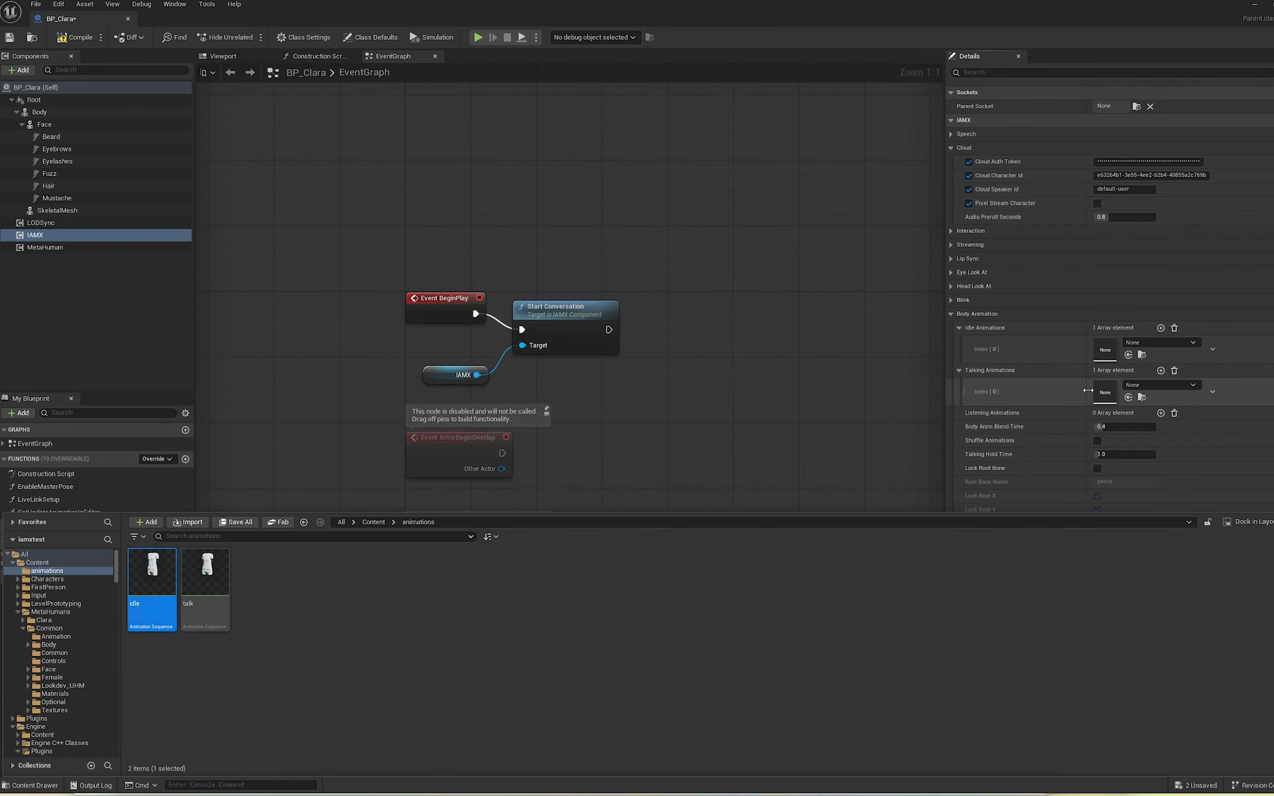
pyautogui.click(1131, 356)
# Step: Assign the talk sequence to the Talking Animations element and enable Lock Root Bone
pyautogui.click(33, 785)
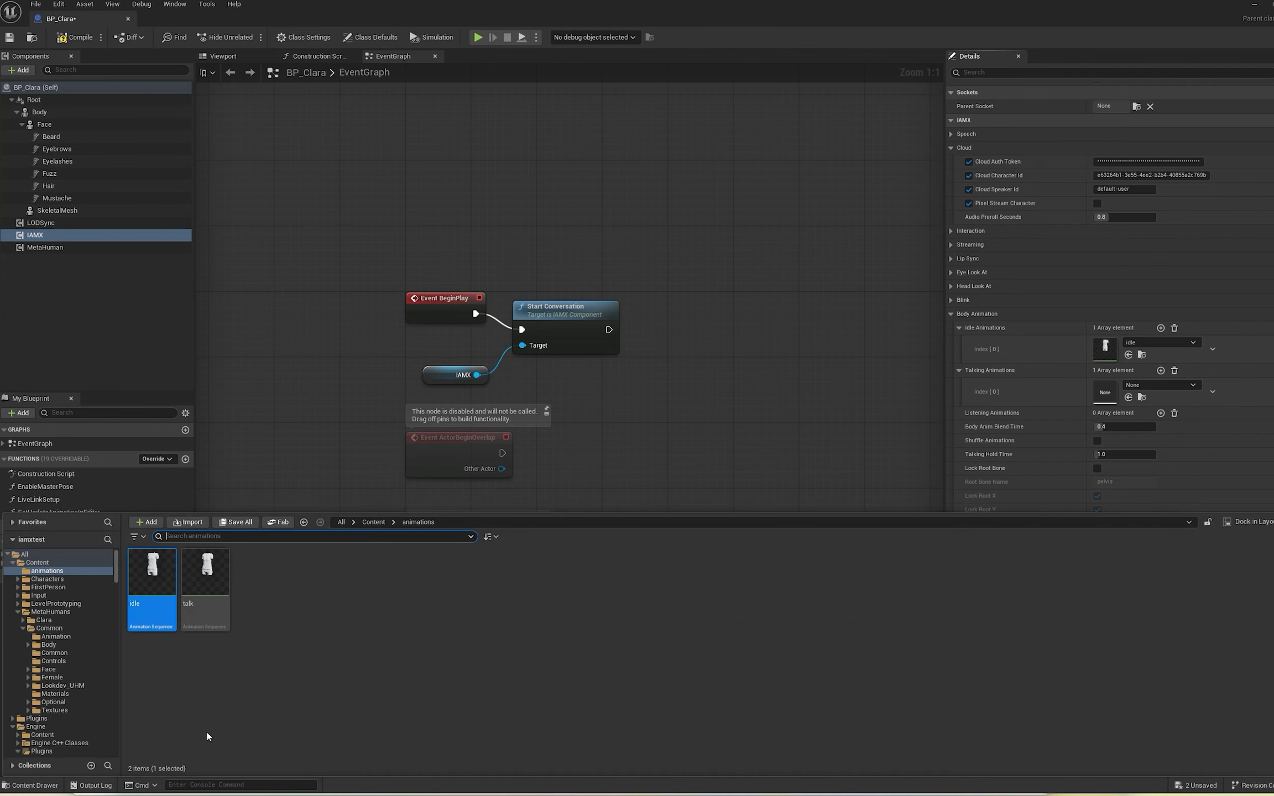
pyautogui.click(206, 575)
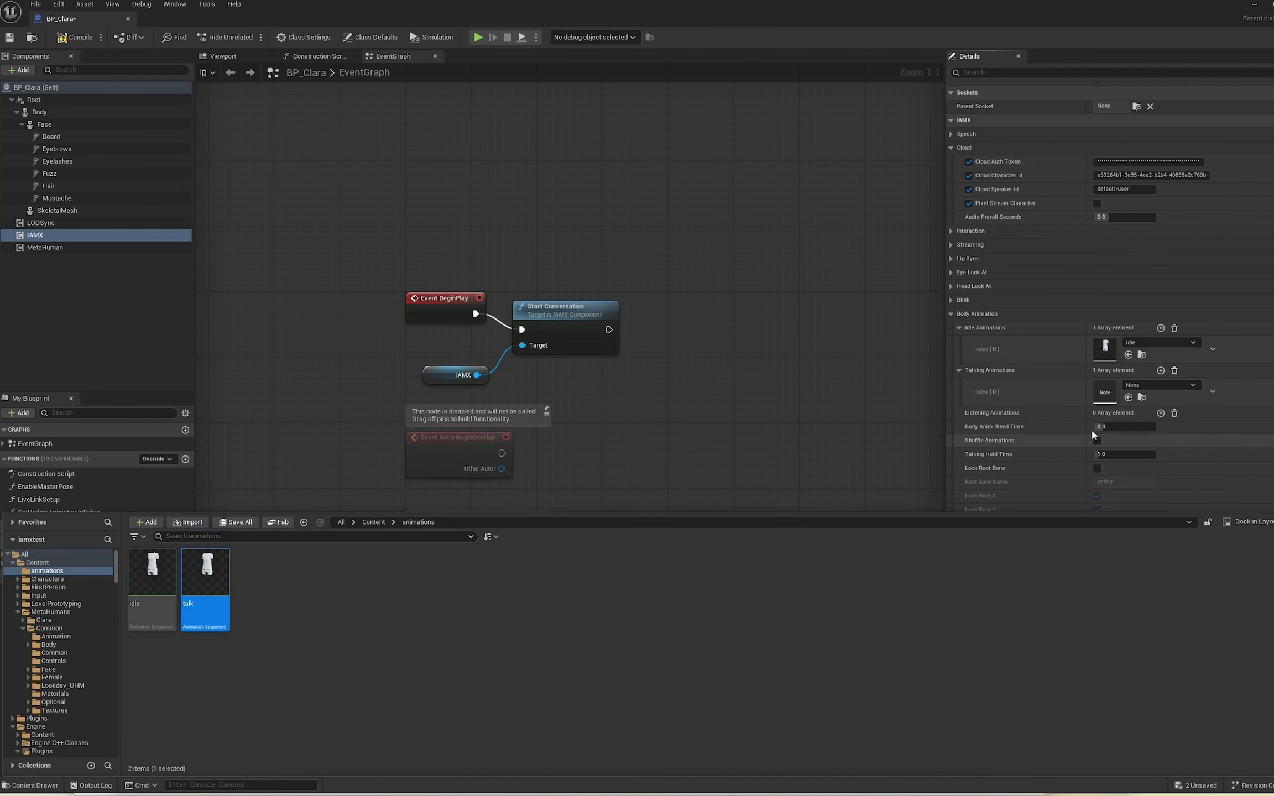
pyautogui.click(1130, 399)
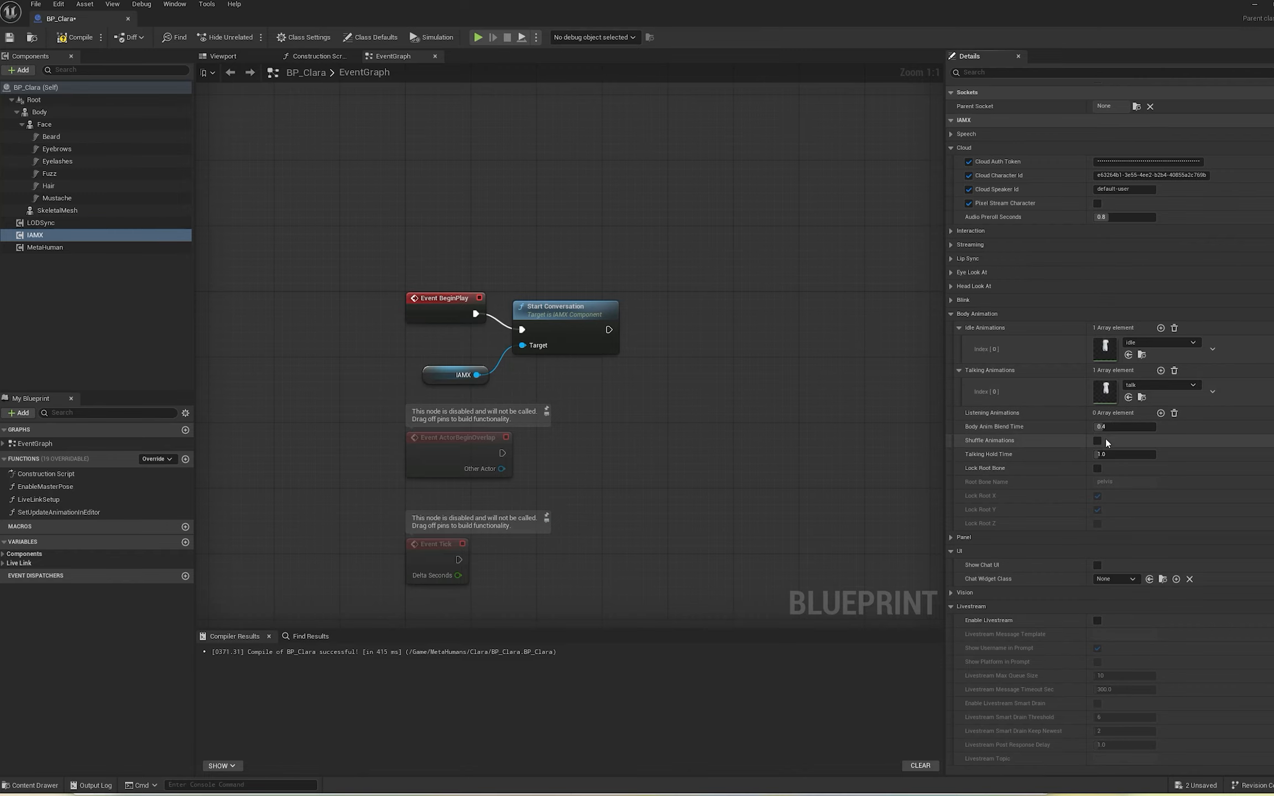
pyautogui.click(1098, 469)
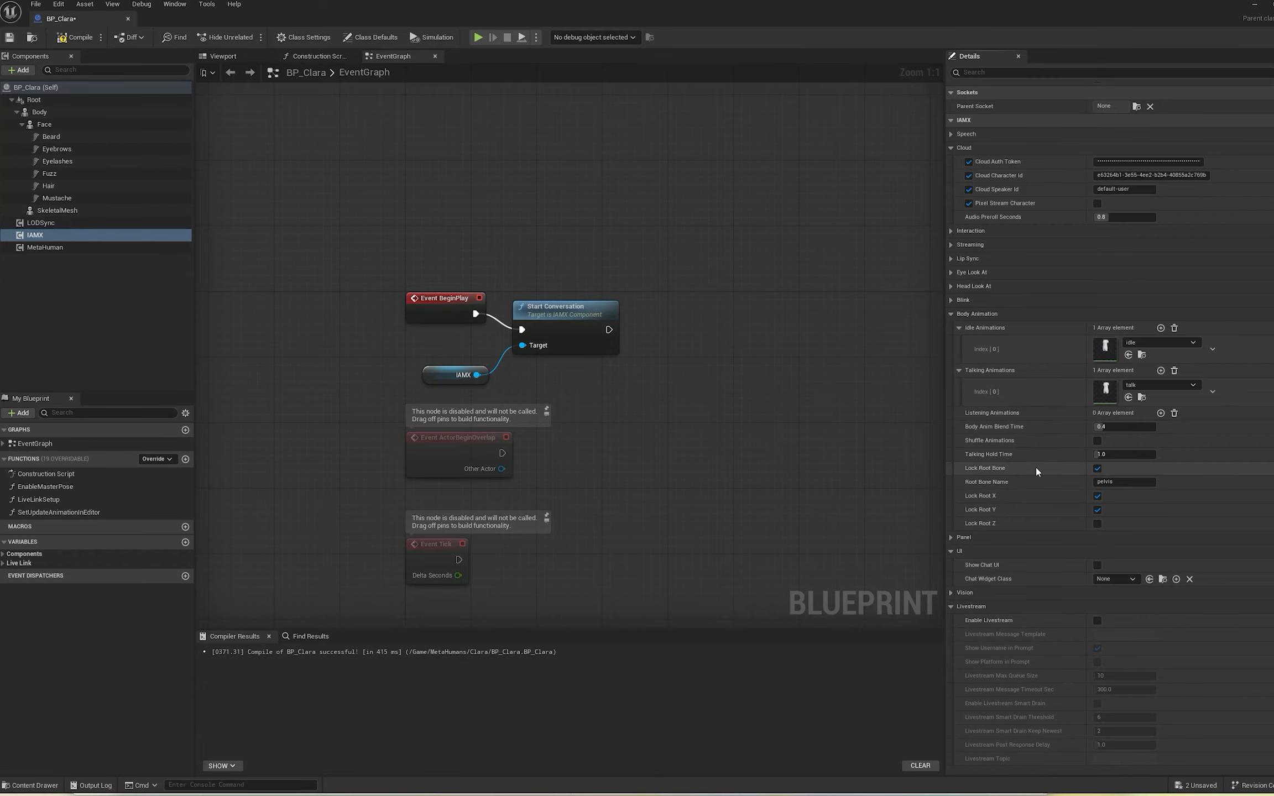
# Step: Set the IAMX component's Chat Widget Class to the ChatwidgetNew asset from the Content folder and enable Show Chat UI
pyautogui.scroll(-1, 1036, 467)
pyautogui.scroll(2, 1036, 467)
pyautogui.scroll(1, 1037, 467)
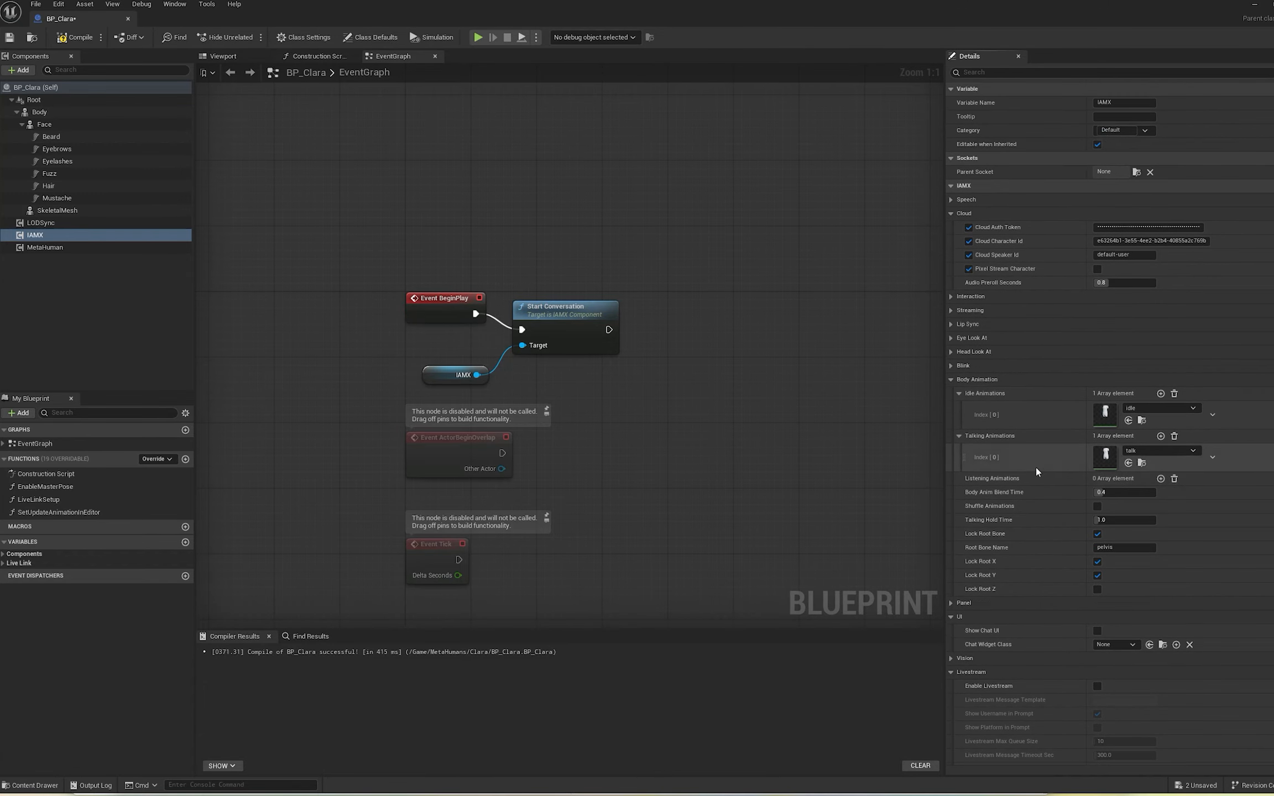
pyautogui.click(33, 785)
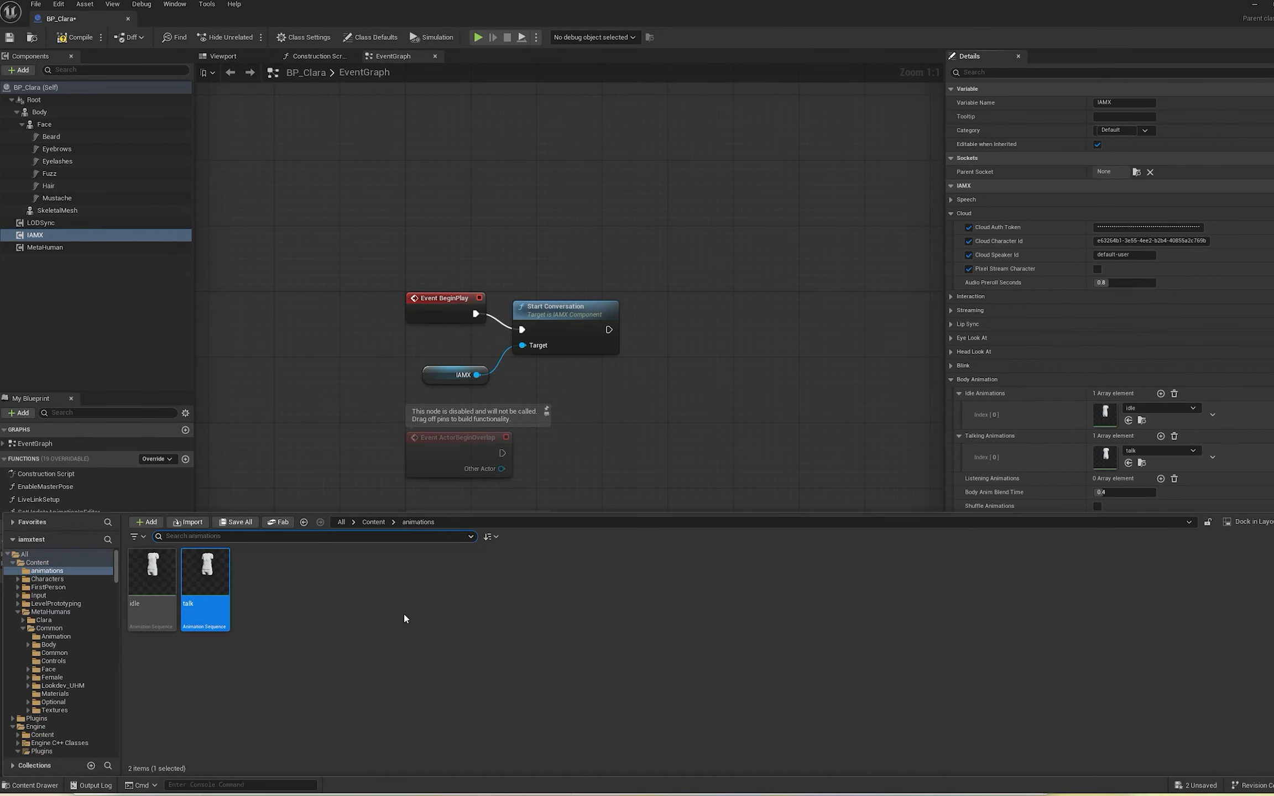
pyautogui.click(374, 522)
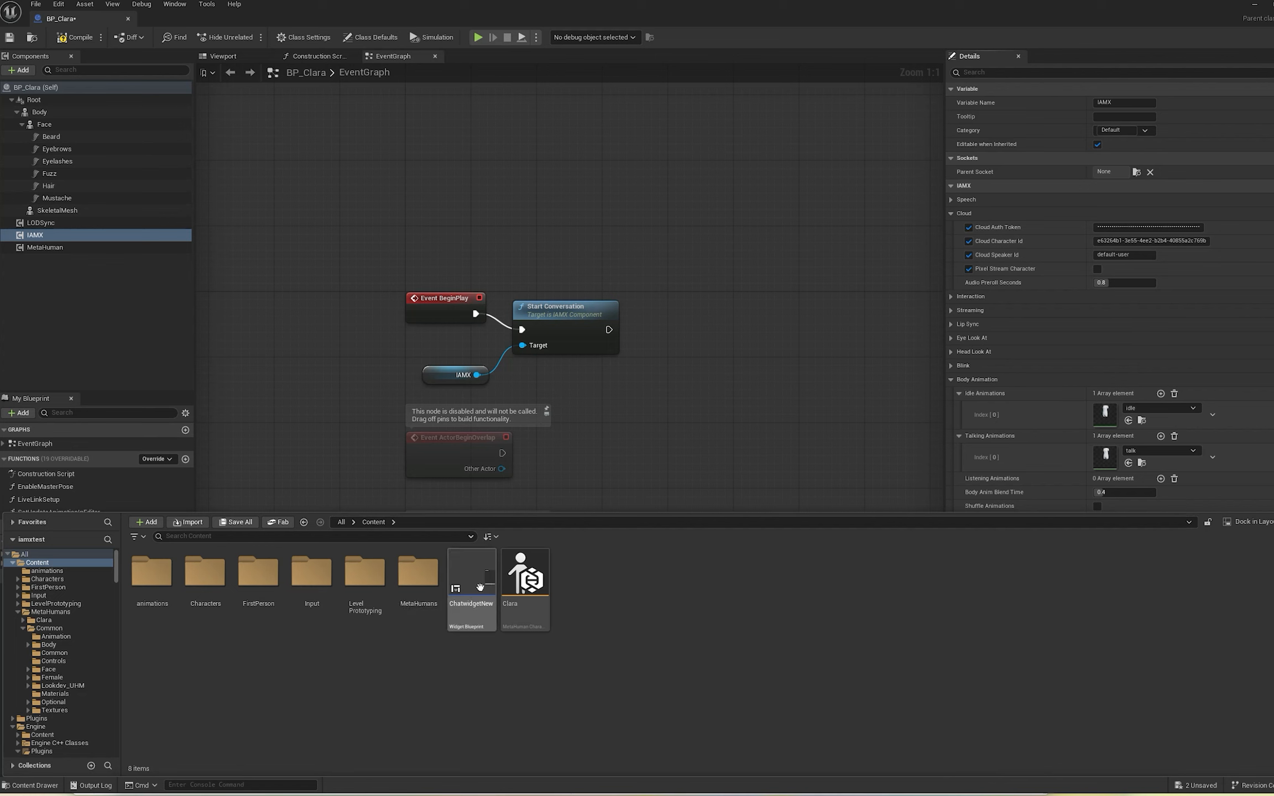
pyautogui.click(789, 435)
pyautogui.scroll(-1, 1041, 492)
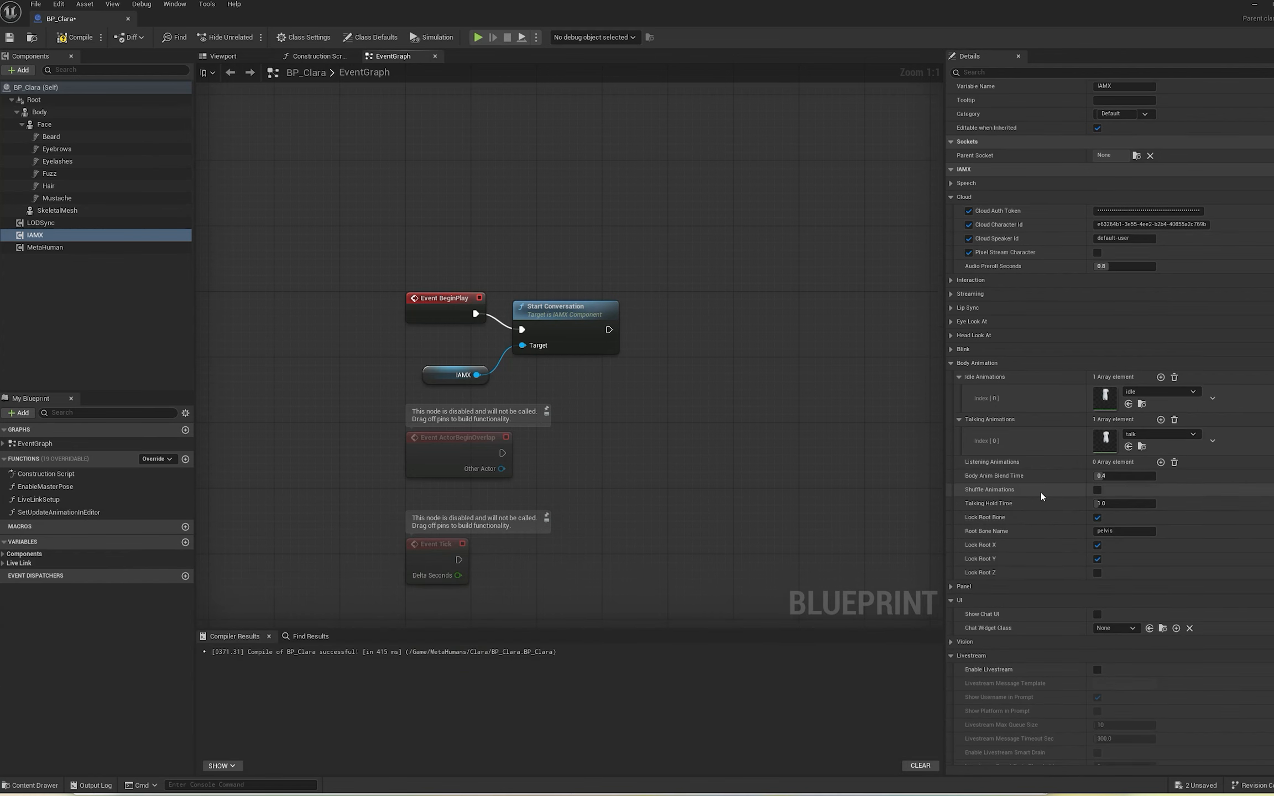
pyautogui.scroll(-3, 1041, 491)
pyautogui.click(1145, 579)
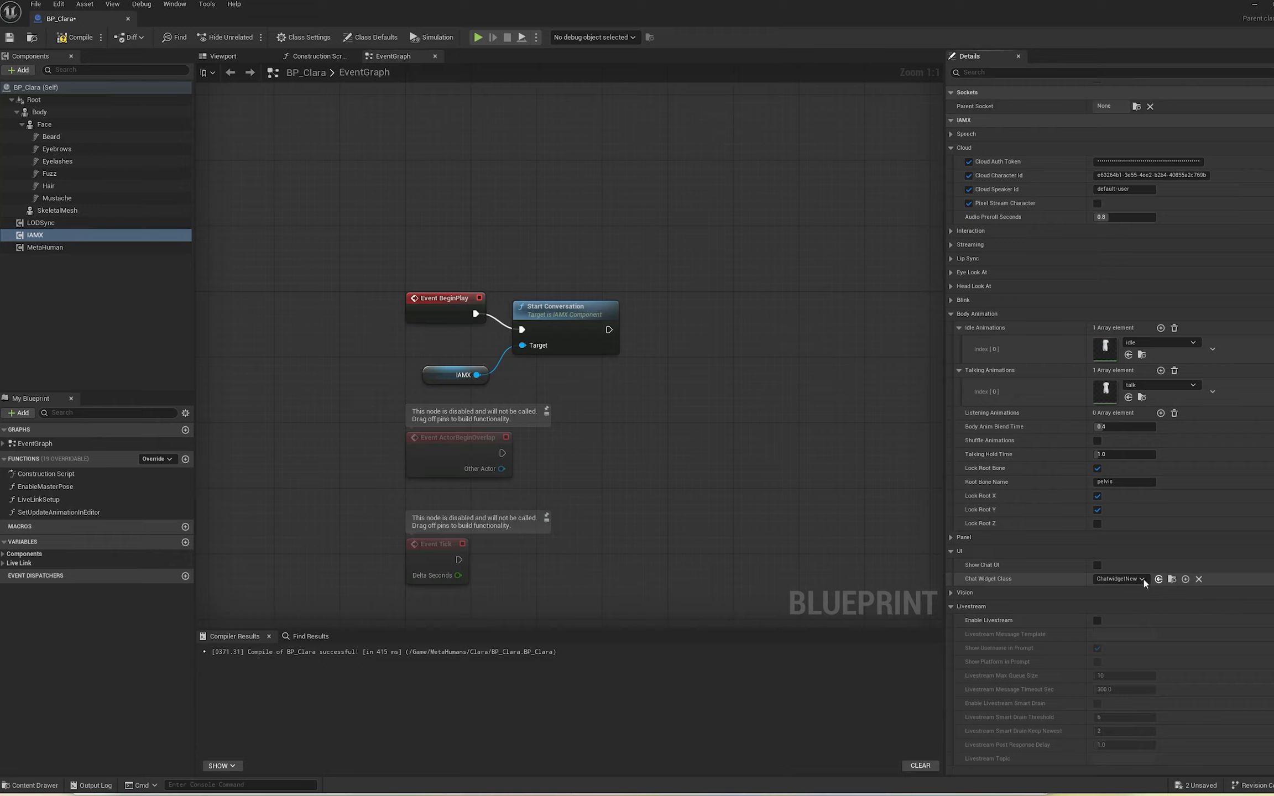
pyautogui.click(1097, 565)
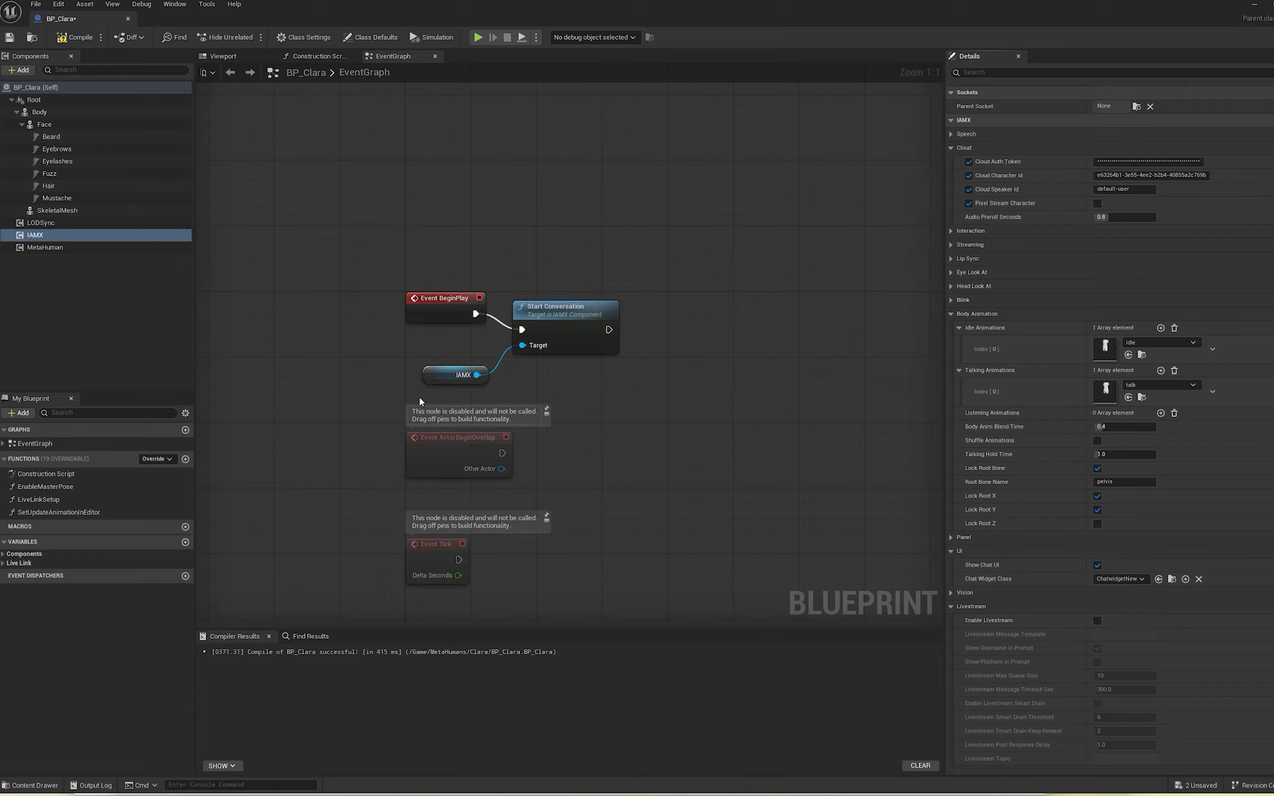
# Step: Set the Face component's Anim Class to ABP_Face_PostProcess, locate that asset in the content browser, and open it
pyautogui.click(66, 126)
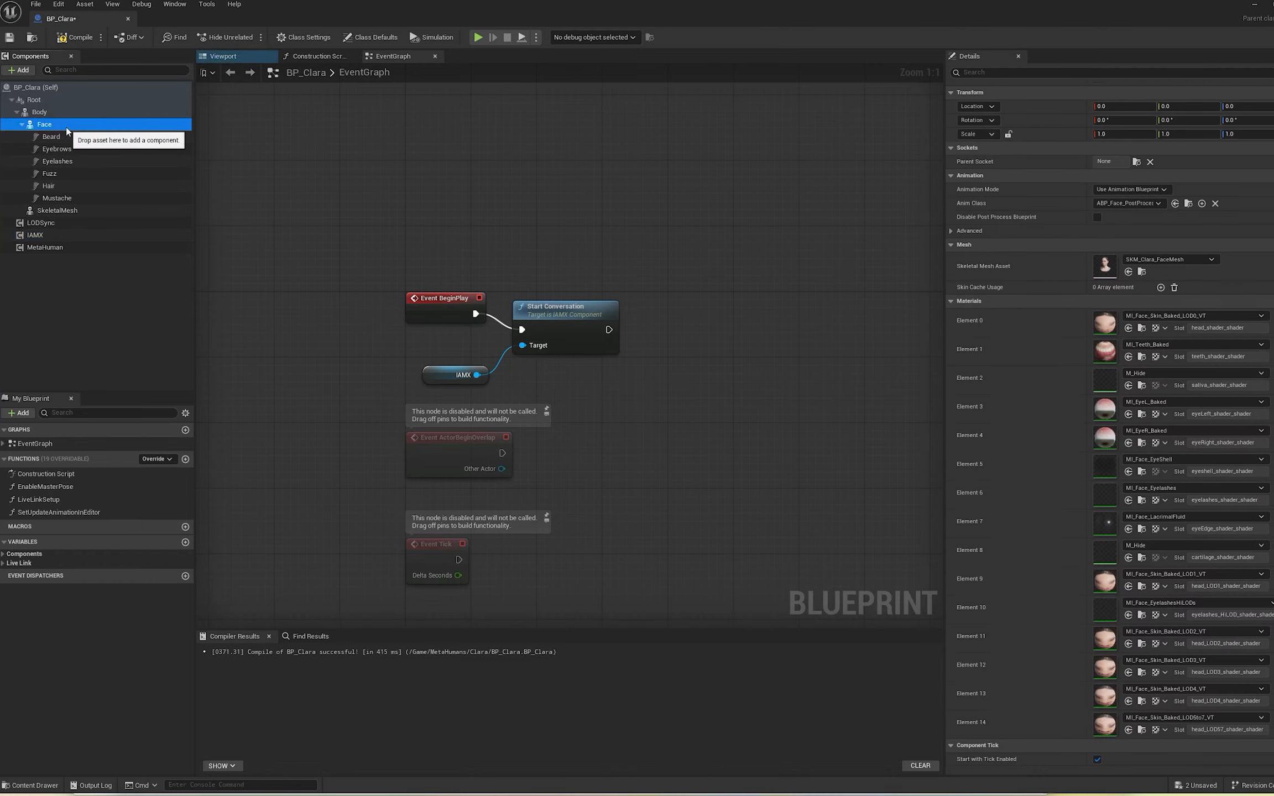
pyautogui.click(1130, 203)
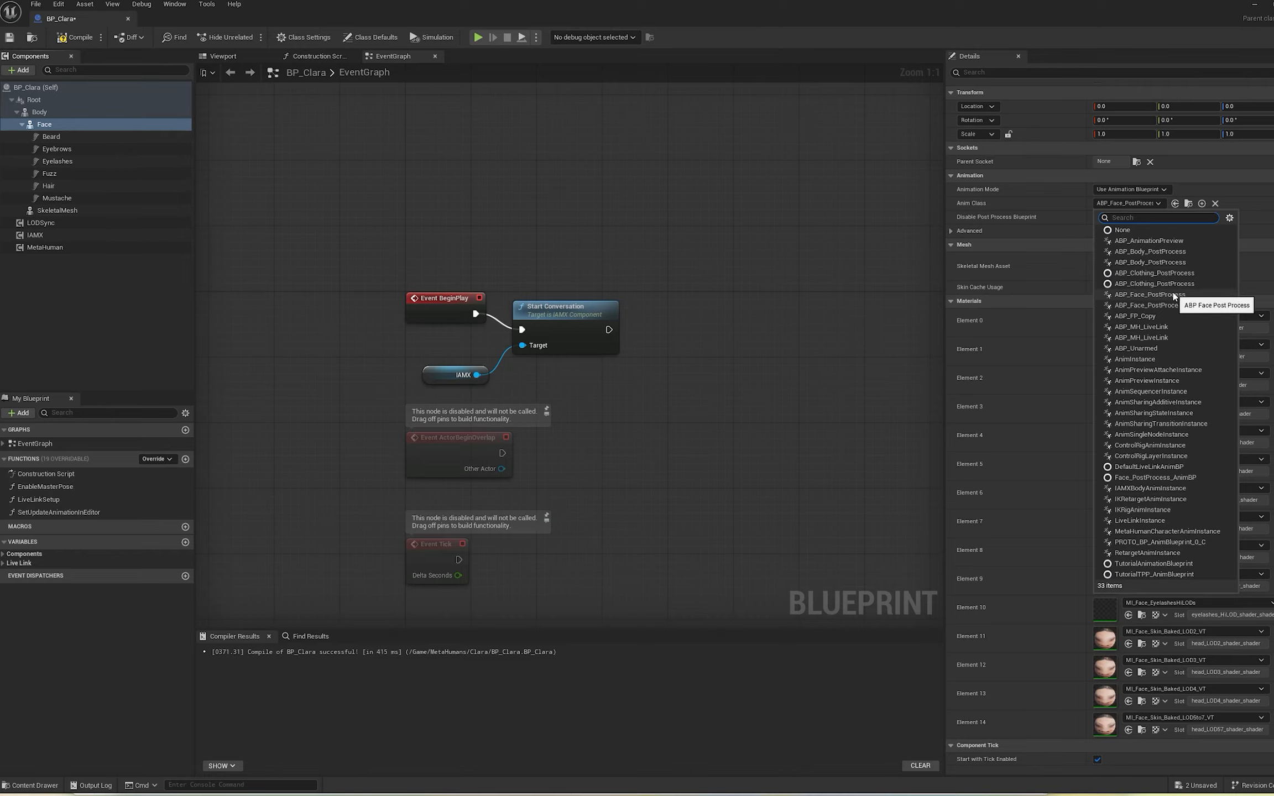
pyautogui.click(1166, 305)
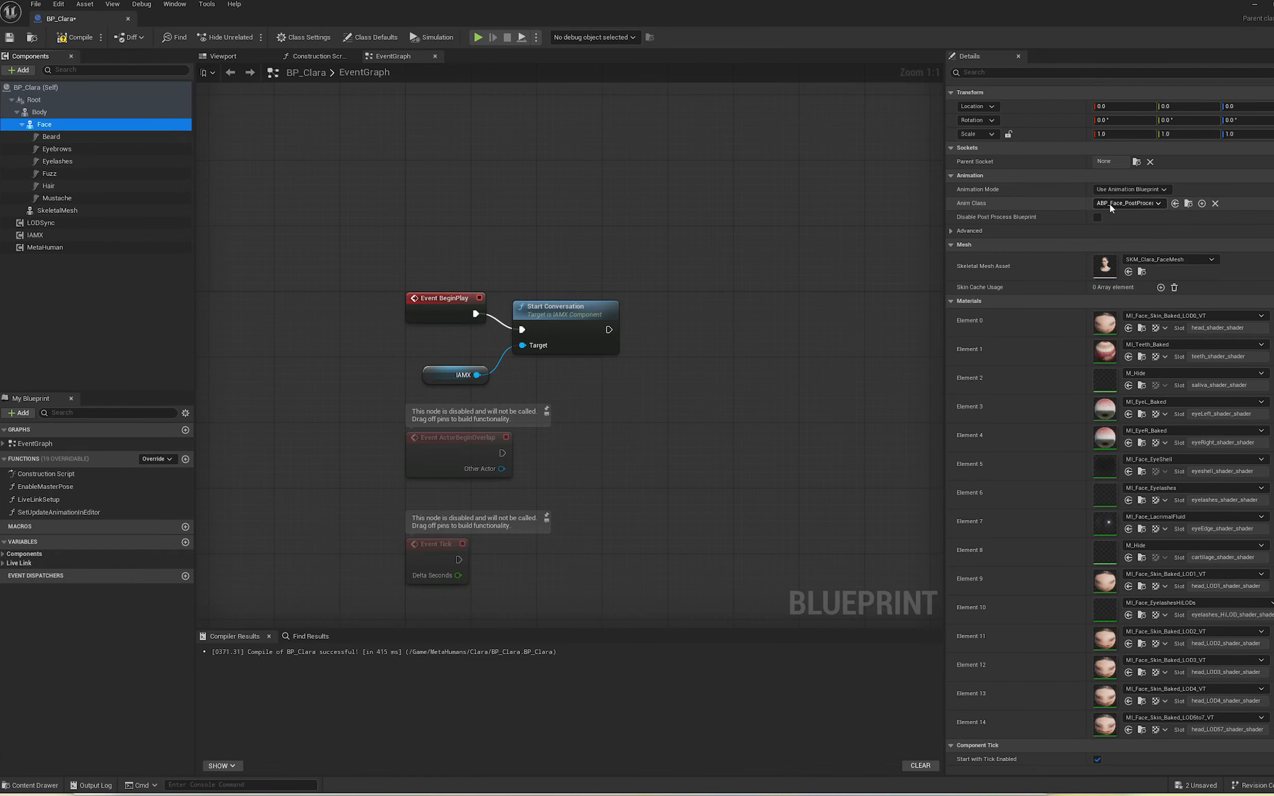
pyautogui.click(1189, 204)
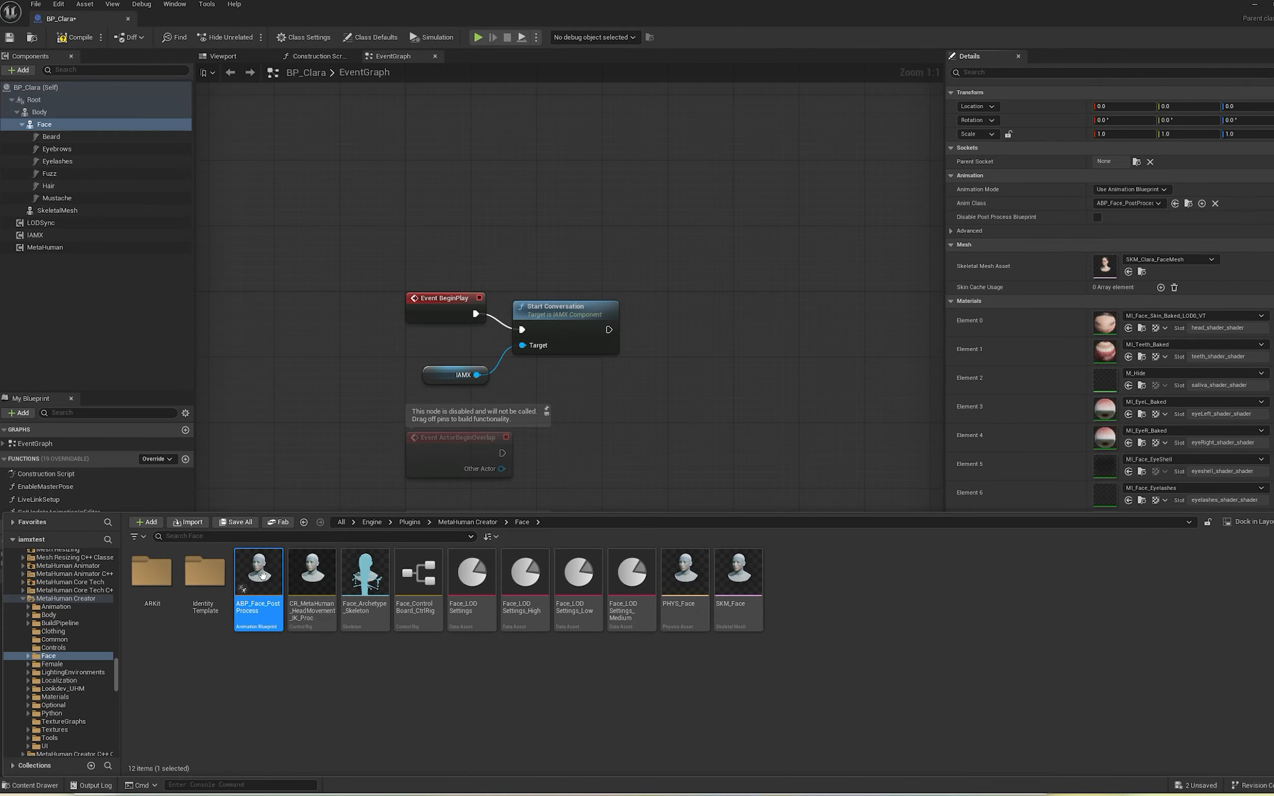
pyautogui.doubleClick(258, 577)
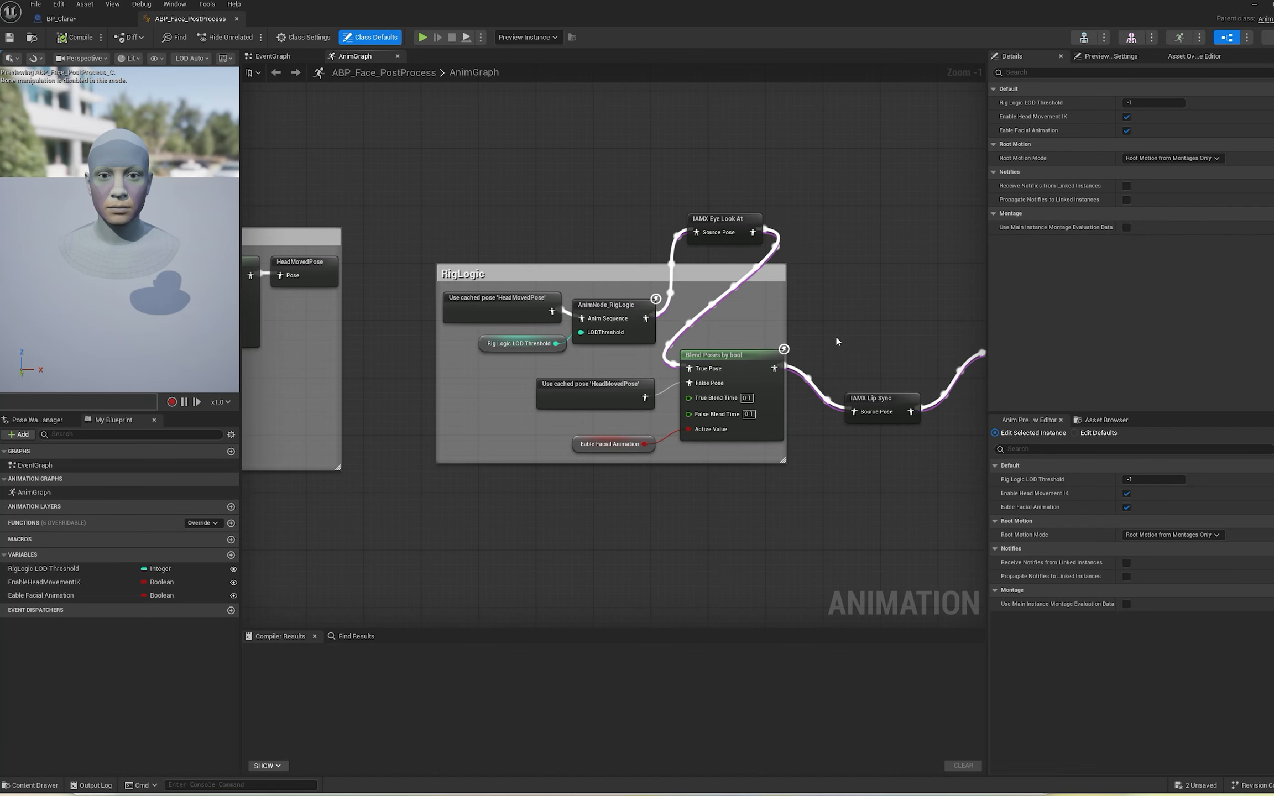
# Step: Delete the IAMX Eye Look At and IAMX Lip Sync nodes, and wire AnimNode_RigLogic through Blend Poses by bool to Output Pose
pyautogui.moveTo(869, 326); pyautogui.dragTo(747, 372, button='right')
pyautogui.scroll(1, 720, 376)
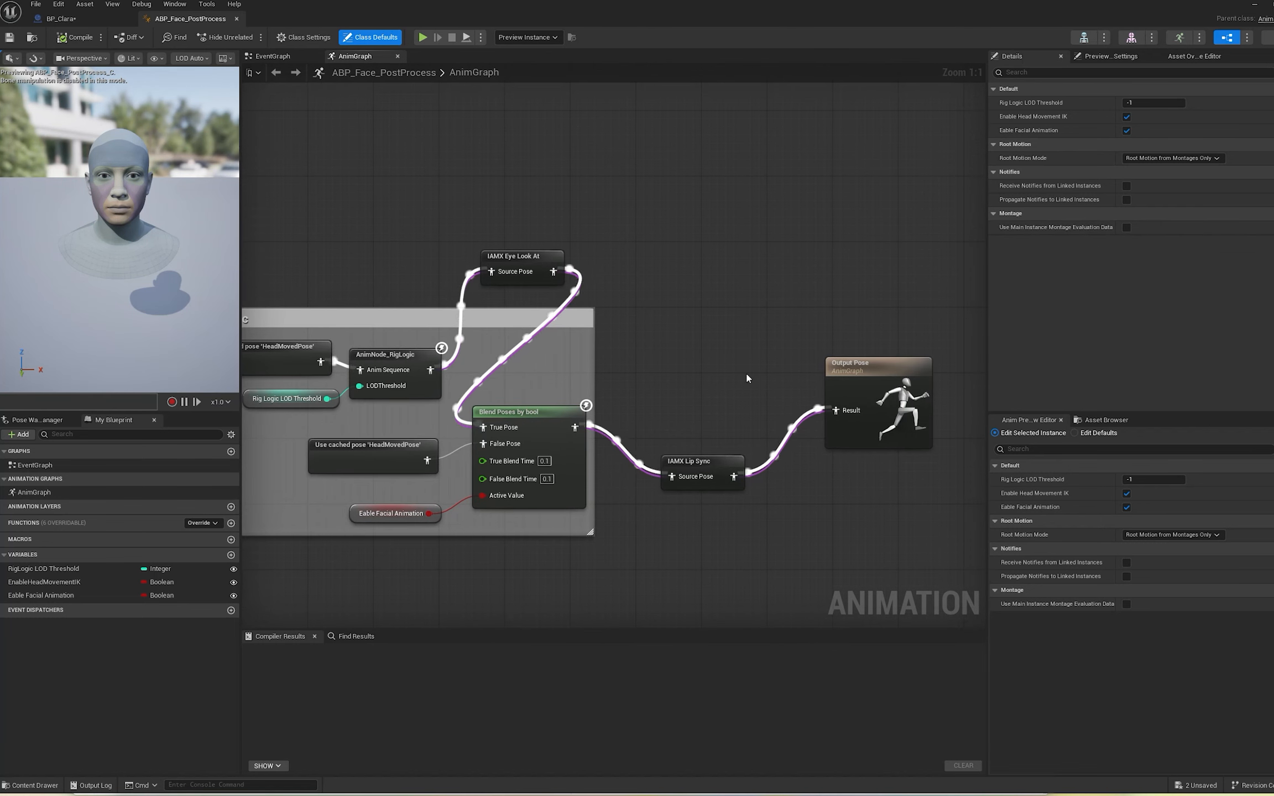
pyautogui.click(521, 257)
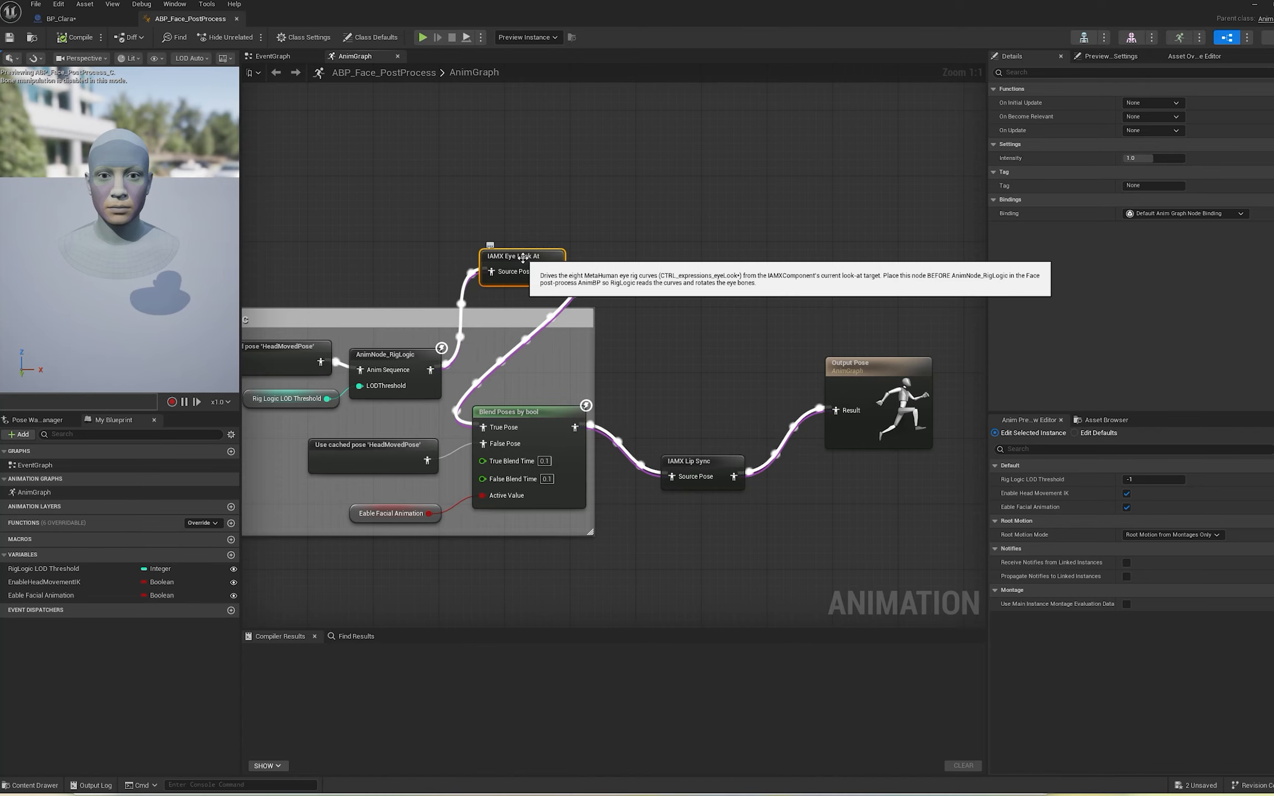
pyautogui.press('Delete')
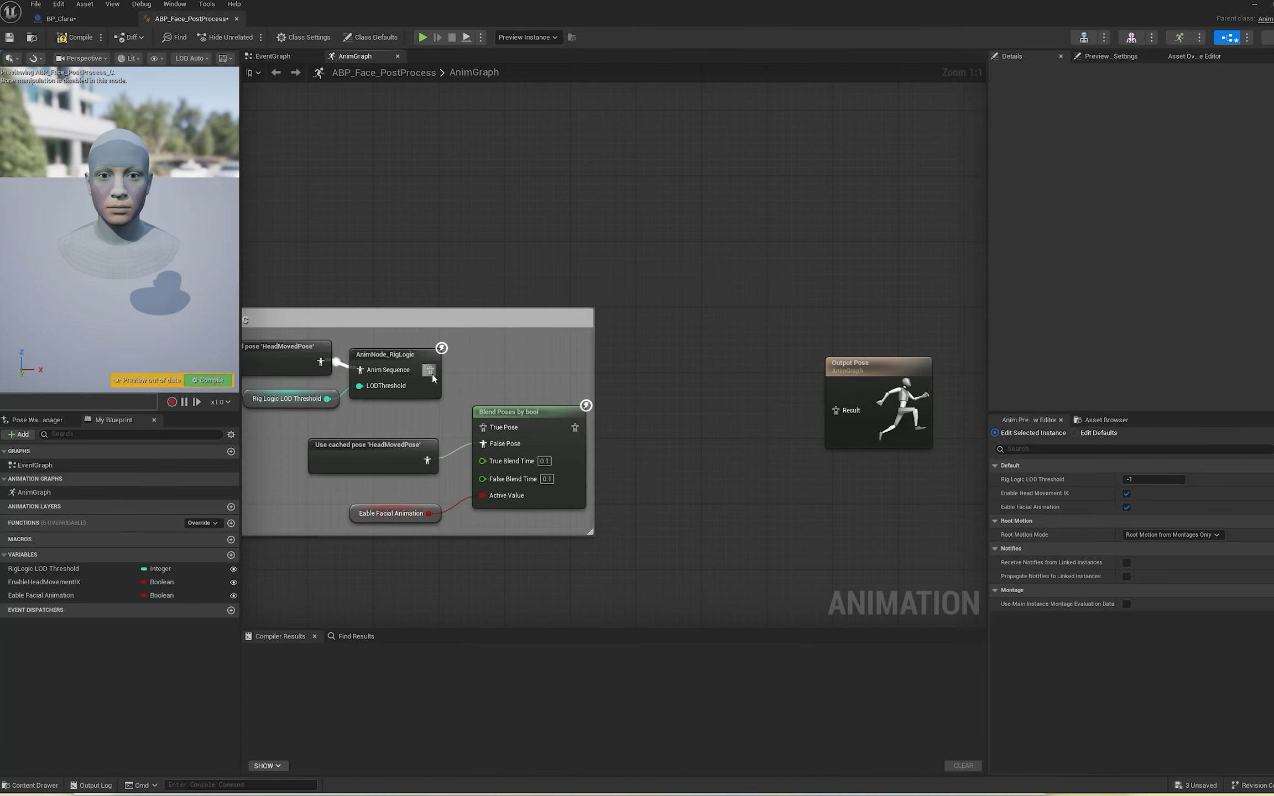
pyautogui.moveTo(575, 427); pyautogui.dragTo(835, 411)
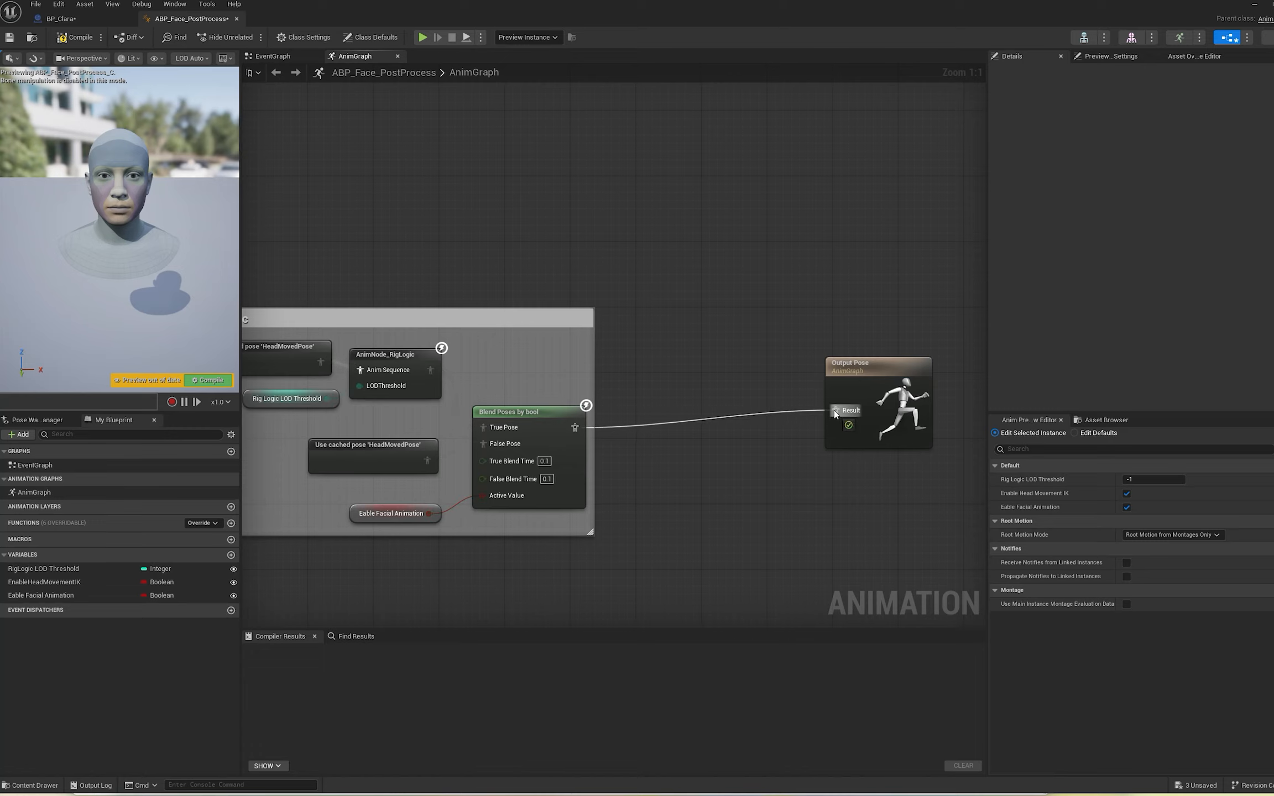
# Step: Add an IAMX Eye Look At node and connect it between AnimNode_RigLogic and the True Pose of Blend Poses by bool
pyautogui.rightClick(638, 238)
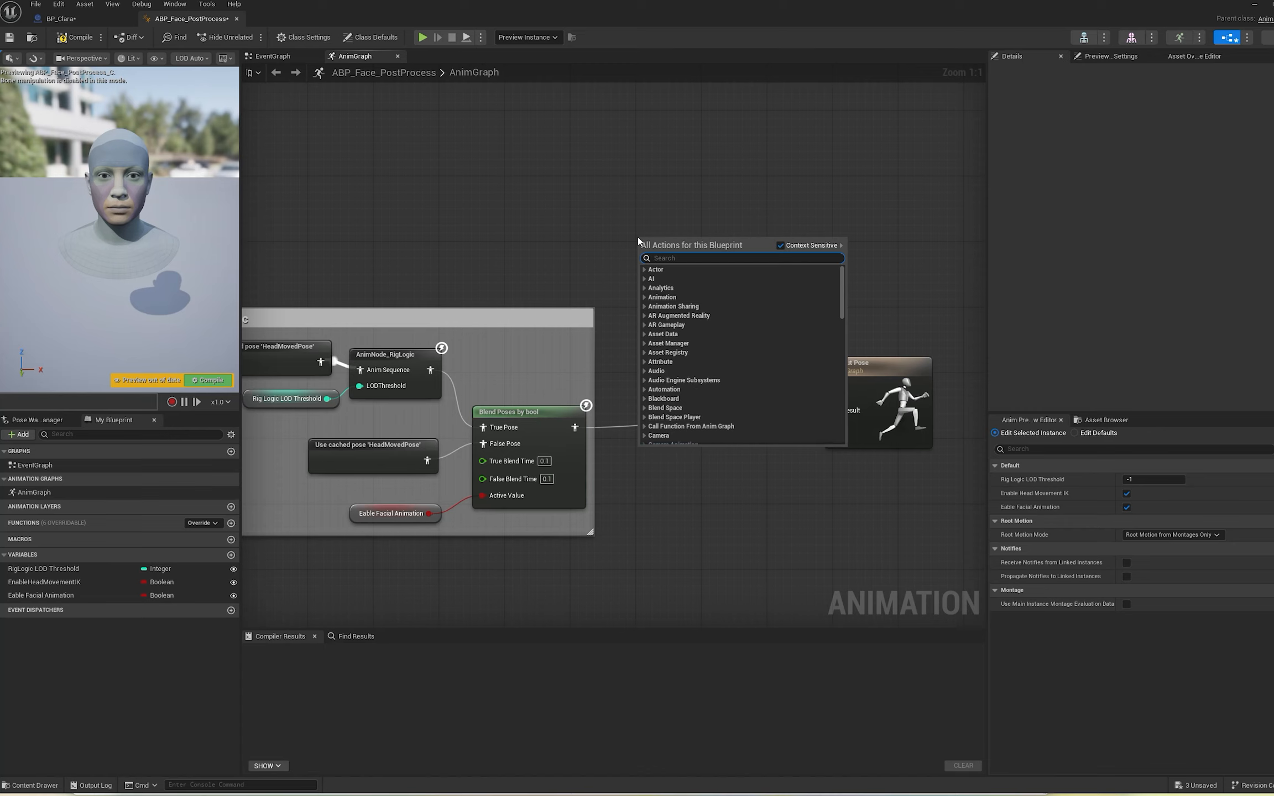
pyautogui.write('iamx')
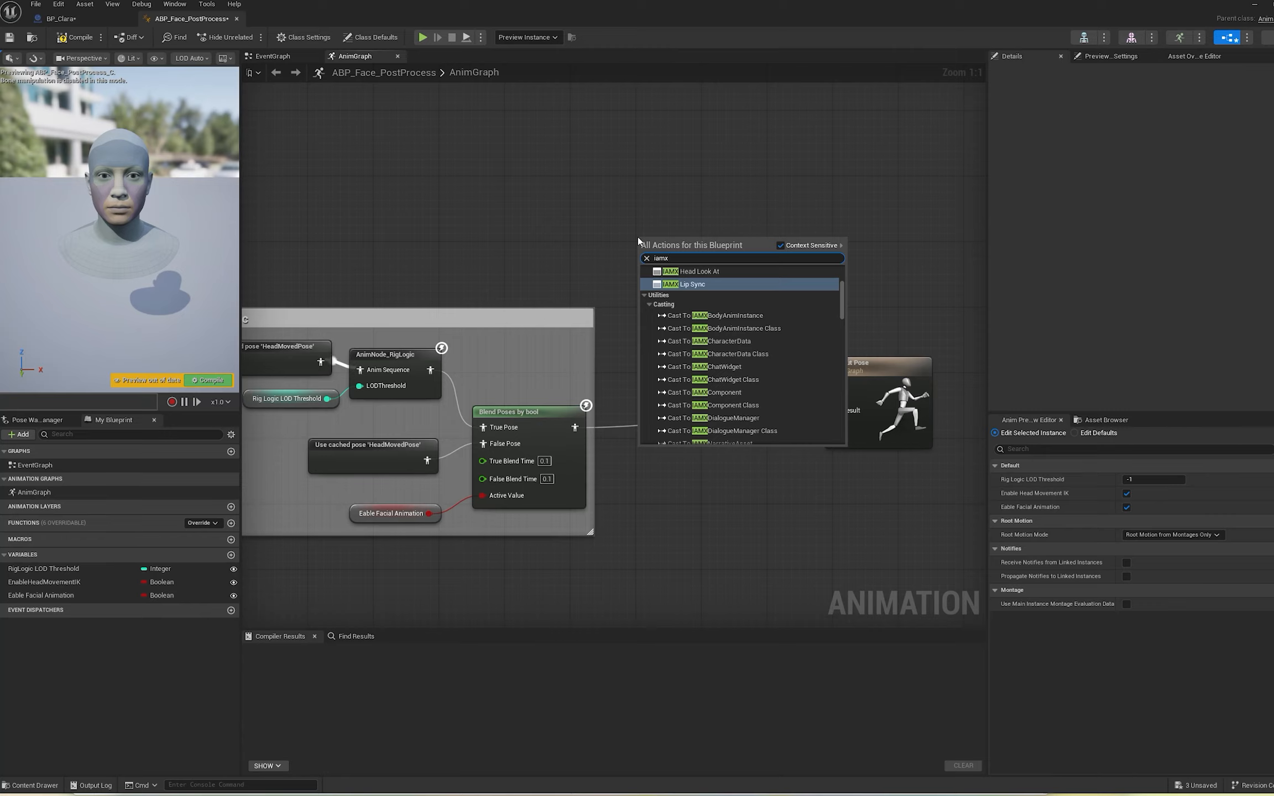
pyautogui.scroll(2, 743, 313)
pyautogui.click(713, 290)
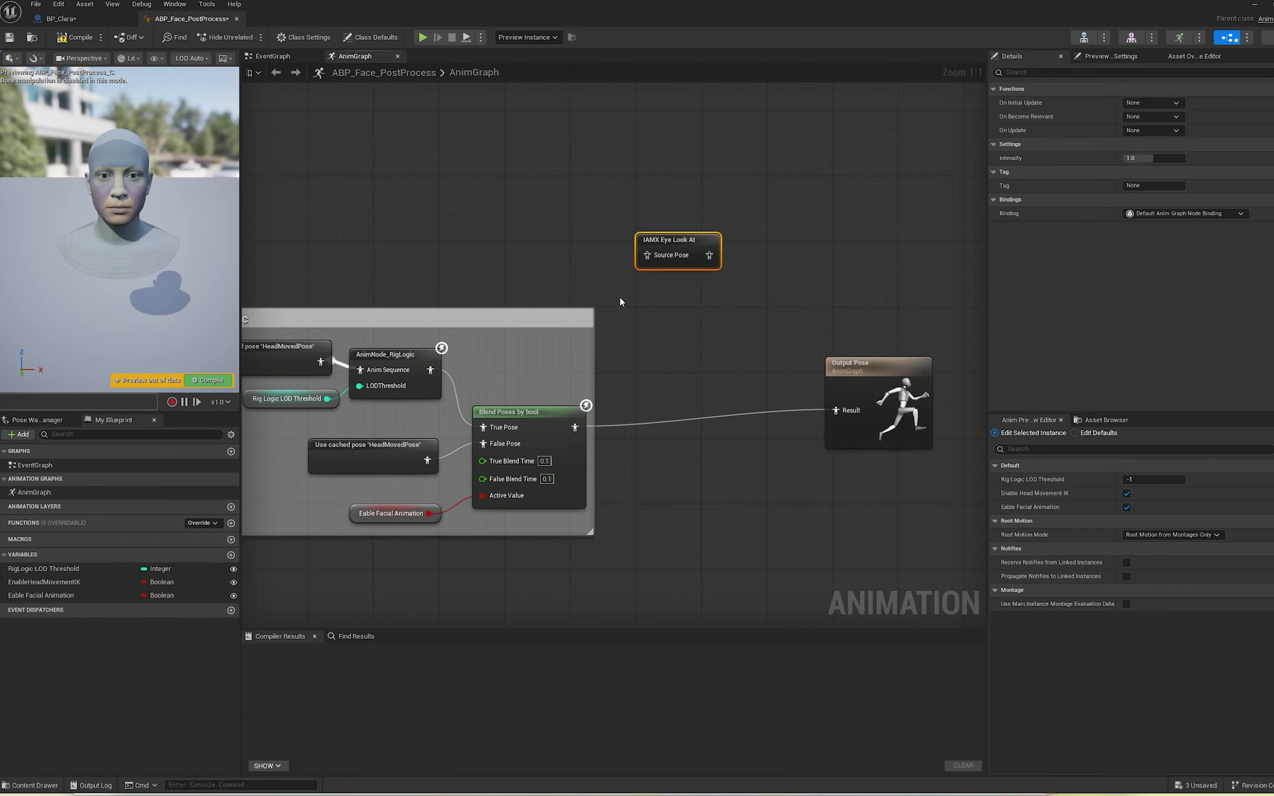
pyautogui.moveTo(661, 248); pyautogui.dragTo(506, 306)
pyautogui.moveTo(437, 369); pyautogui.dragTo(483, 427)
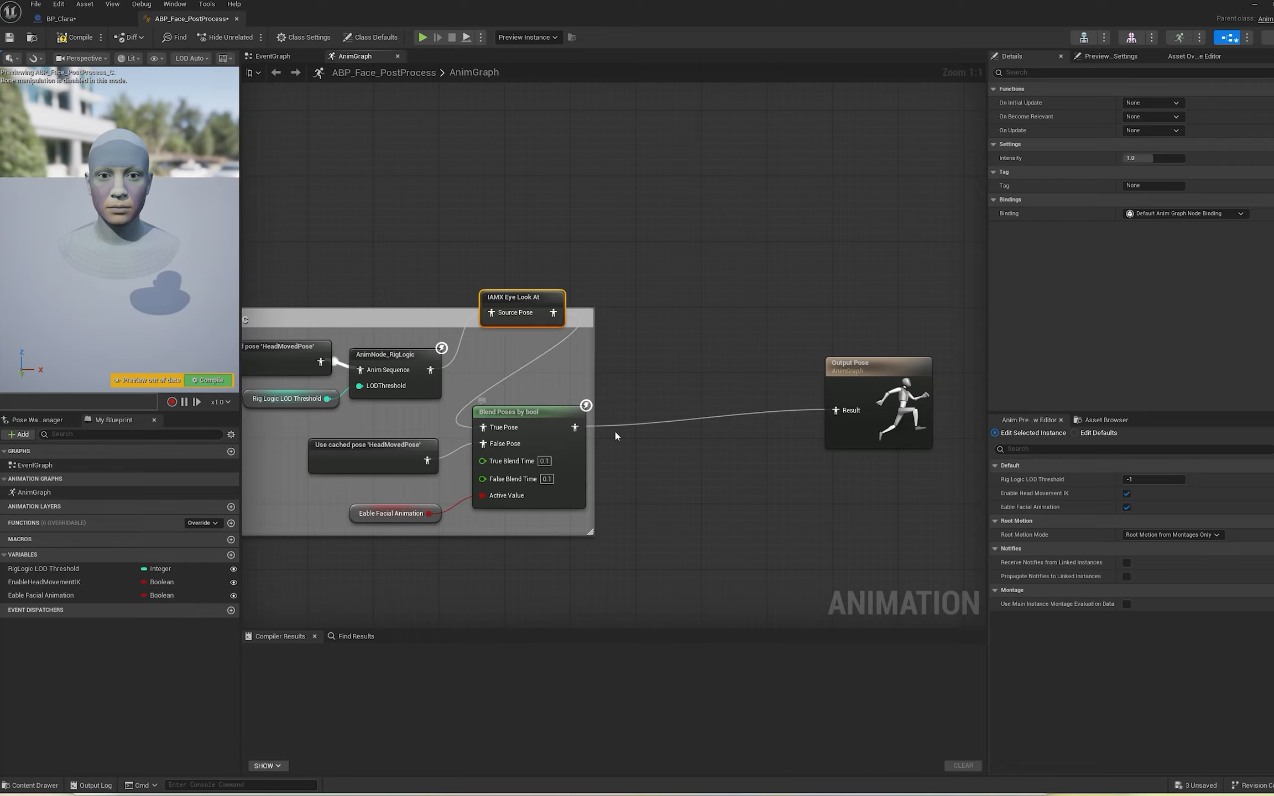
# Step: Add an IAMX Lip Sync node and connect it between Blend Poses by bool and Output Pose
pyautogui.rightClick(676, 485)
pyautogui.write('iamx')
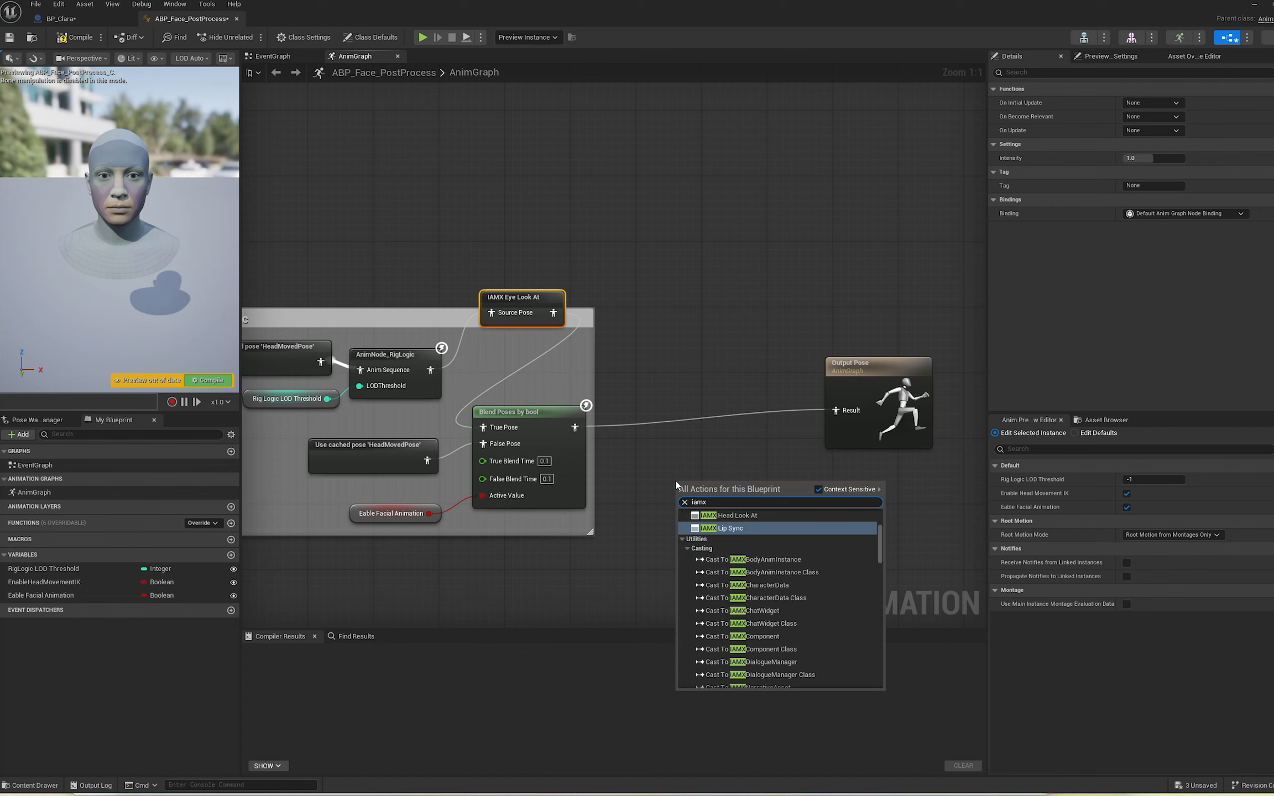
pyautogui.click(734, 530)
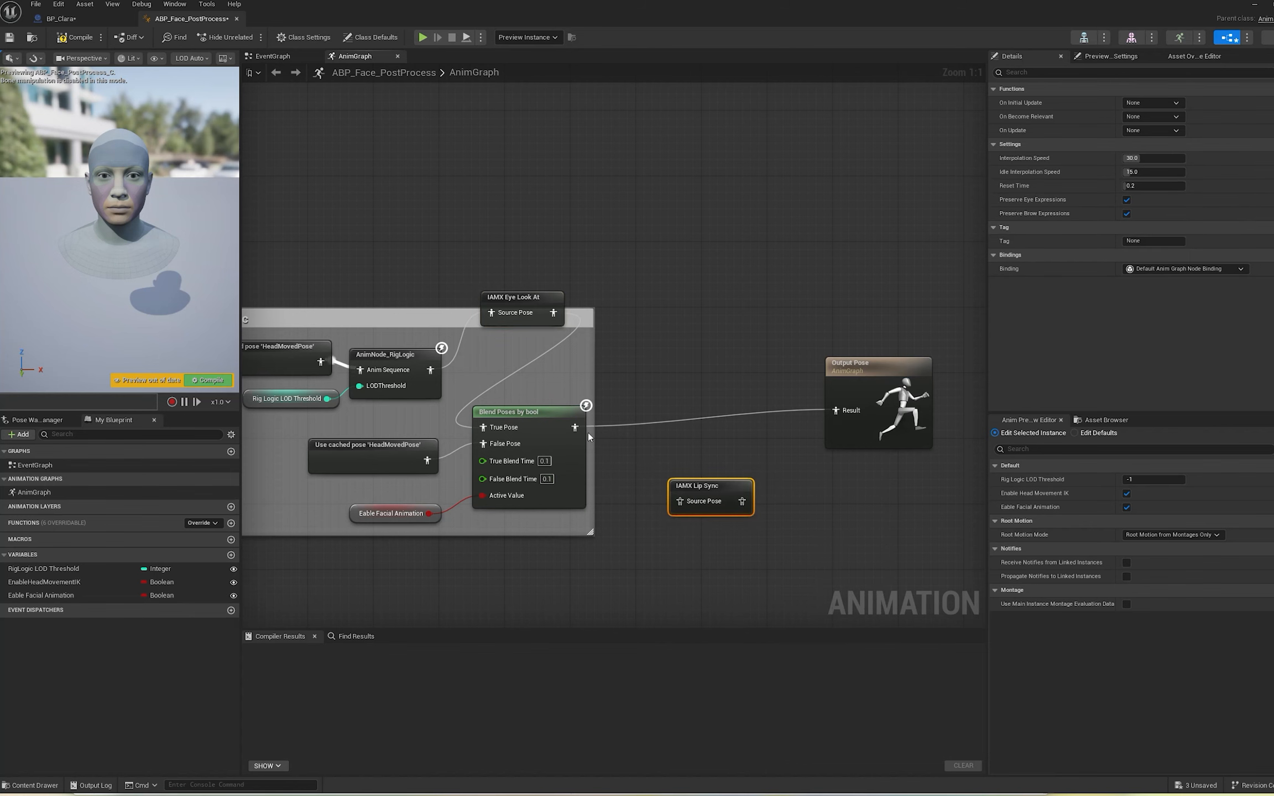
pyautogui.moveTo(575, 427); pyautogui.dragTo(835, 411)
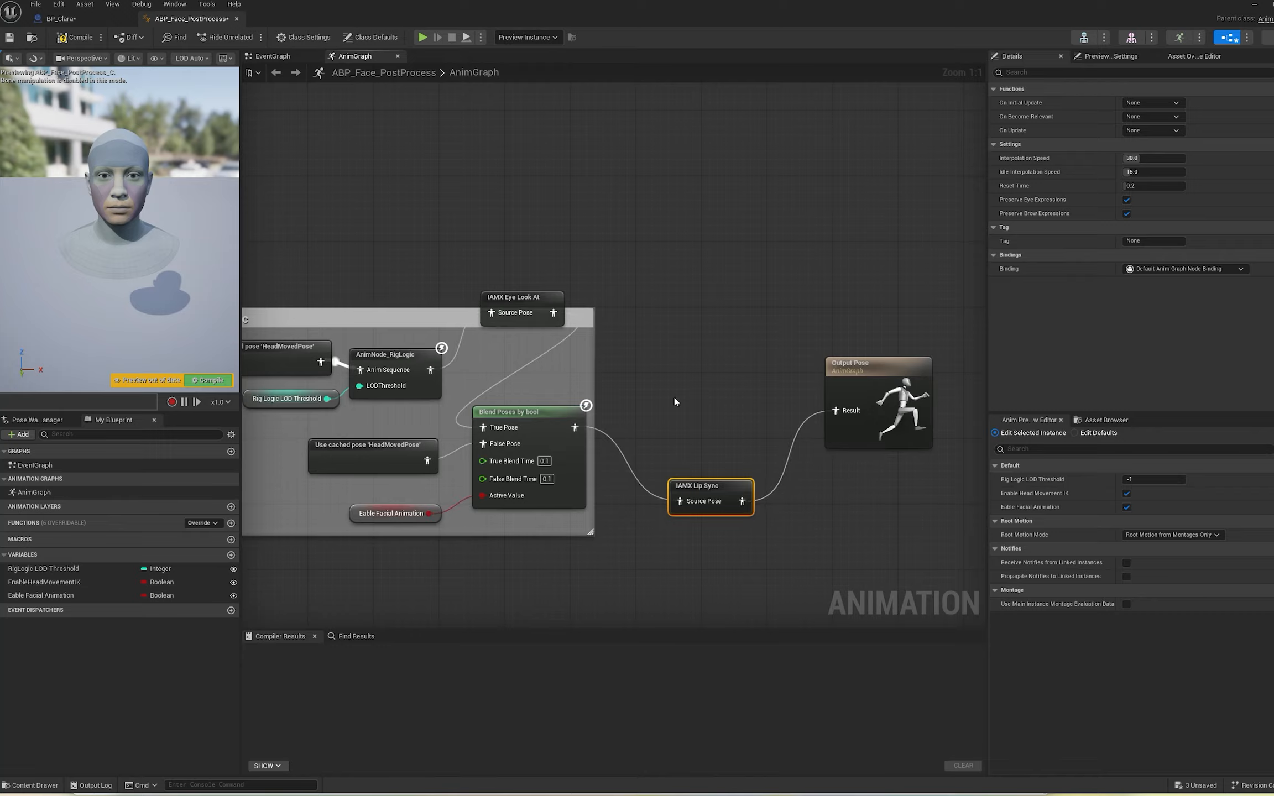
# Step: Compile and save ABP_Face_PostProcess, and close it to return to BP_Clara
pyautogui.click(74, 38)
pyautogui.click(13, 38)
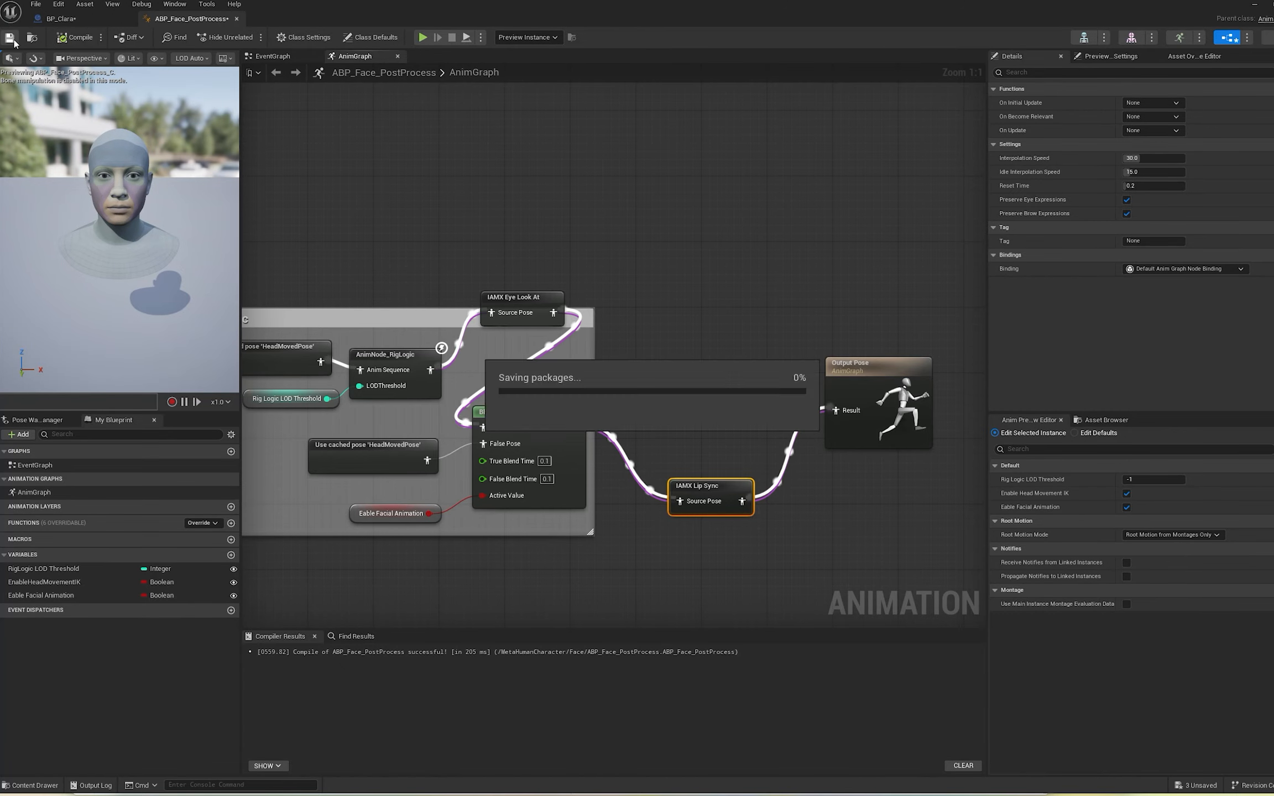
pyautogui.click(238, 20)
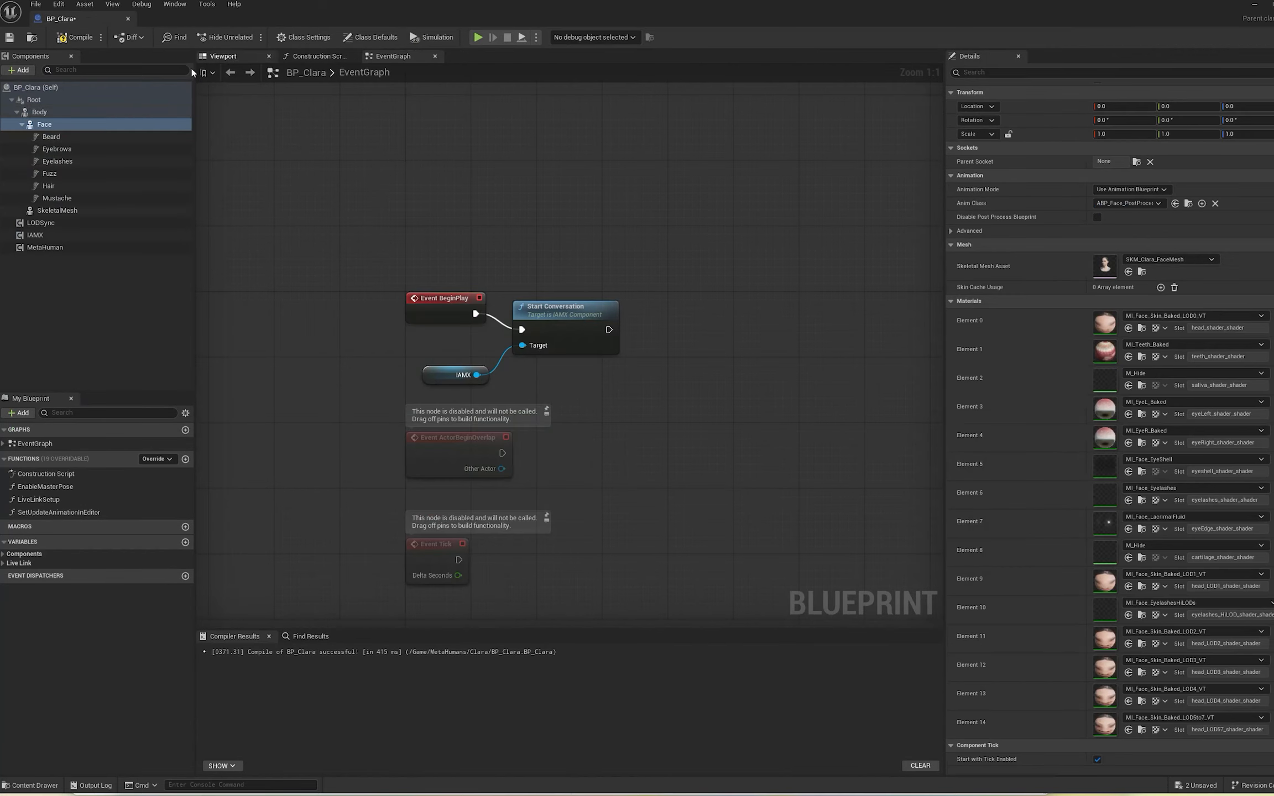
# Step: Open the Body component's ABP_Body_PostProcess anim class and line up the IAMX Head Look At node between Local To Component and Component To Local
pyautogui.click(51, 113)
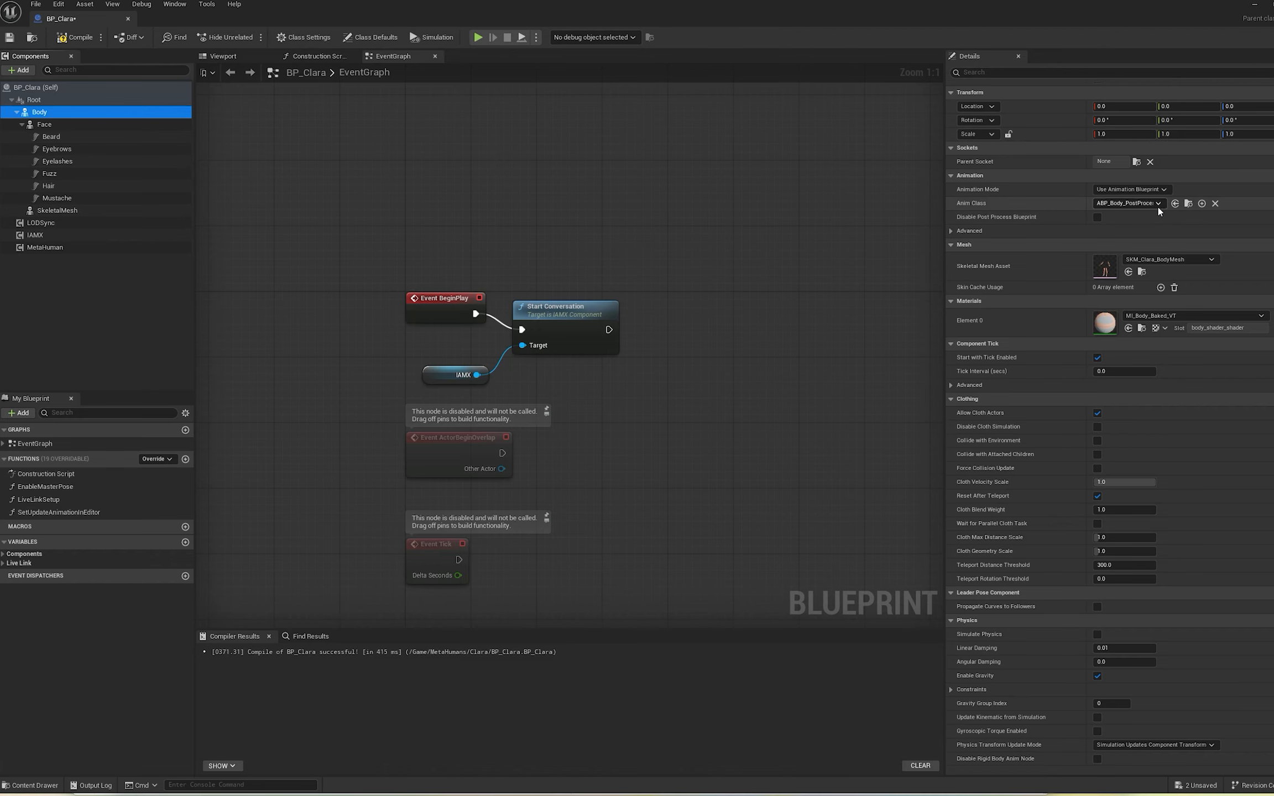
pyautogui.click(1187, 203)
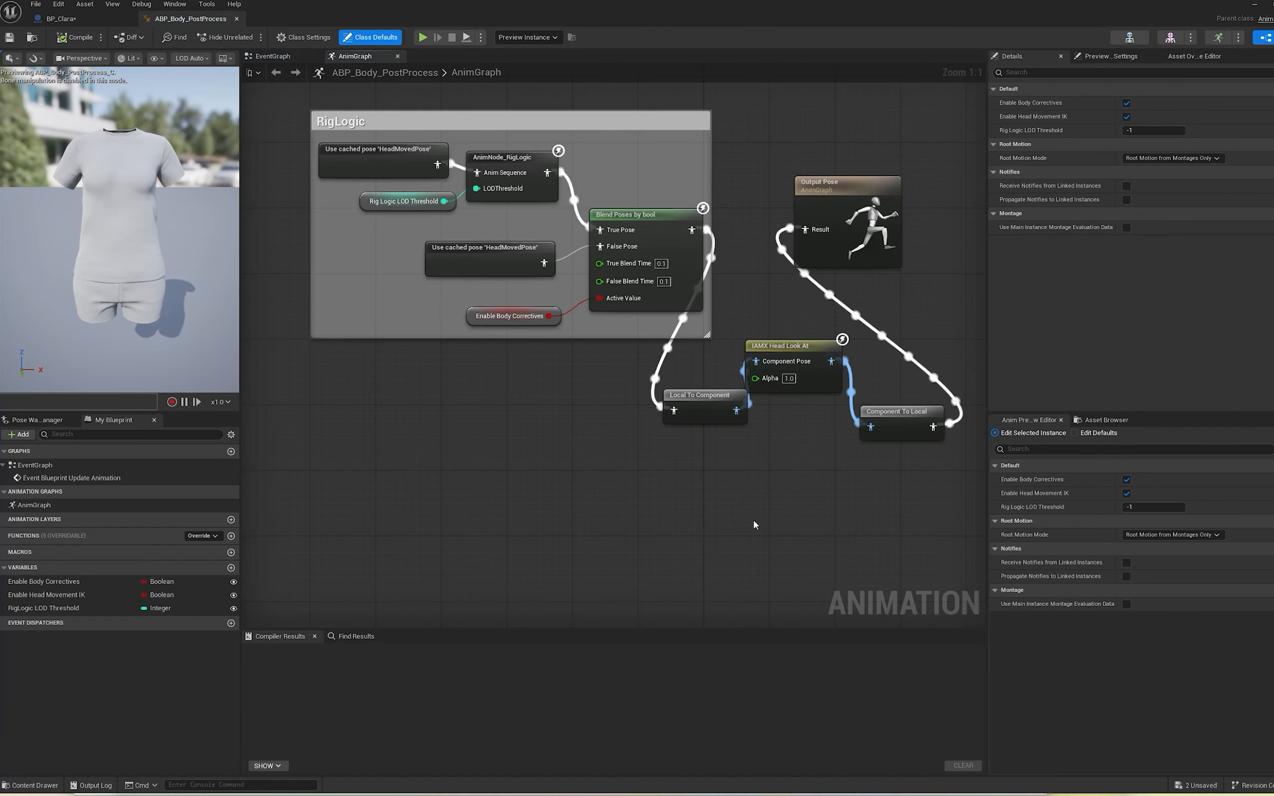
pyautogui.moveTo(701, 549); pyautogui.dragTo(533, 593, button='right')
pyautogui.moveTo(619, 390); pyautogui.dragTo(628, 455)
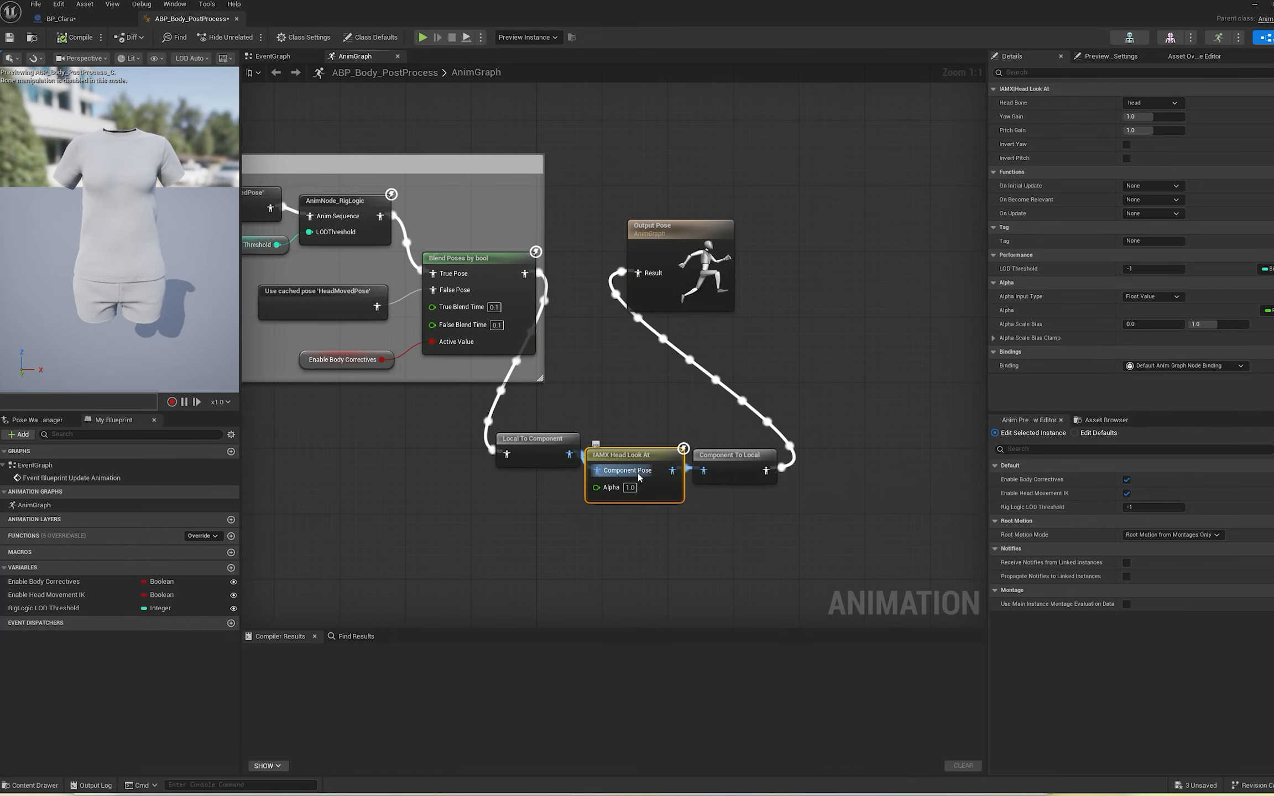
# Step: Save and close ABP_Body_PostProcess and BP_Clara to return to the Lvl_FirstPerson level
pyautogui.click(10, 38)
pyautogui.click(236, 20)
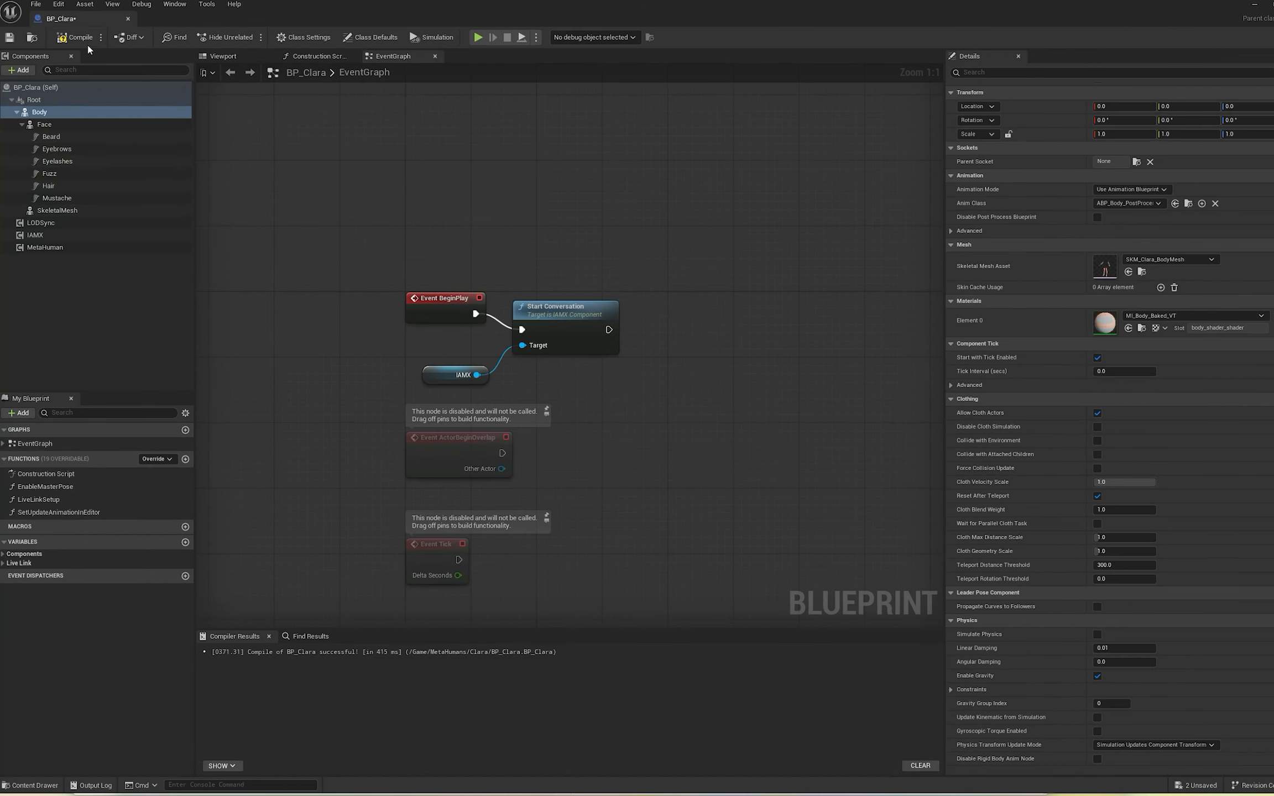
pyautogui.click(11, 38)
pyautogui.click(128, 19)
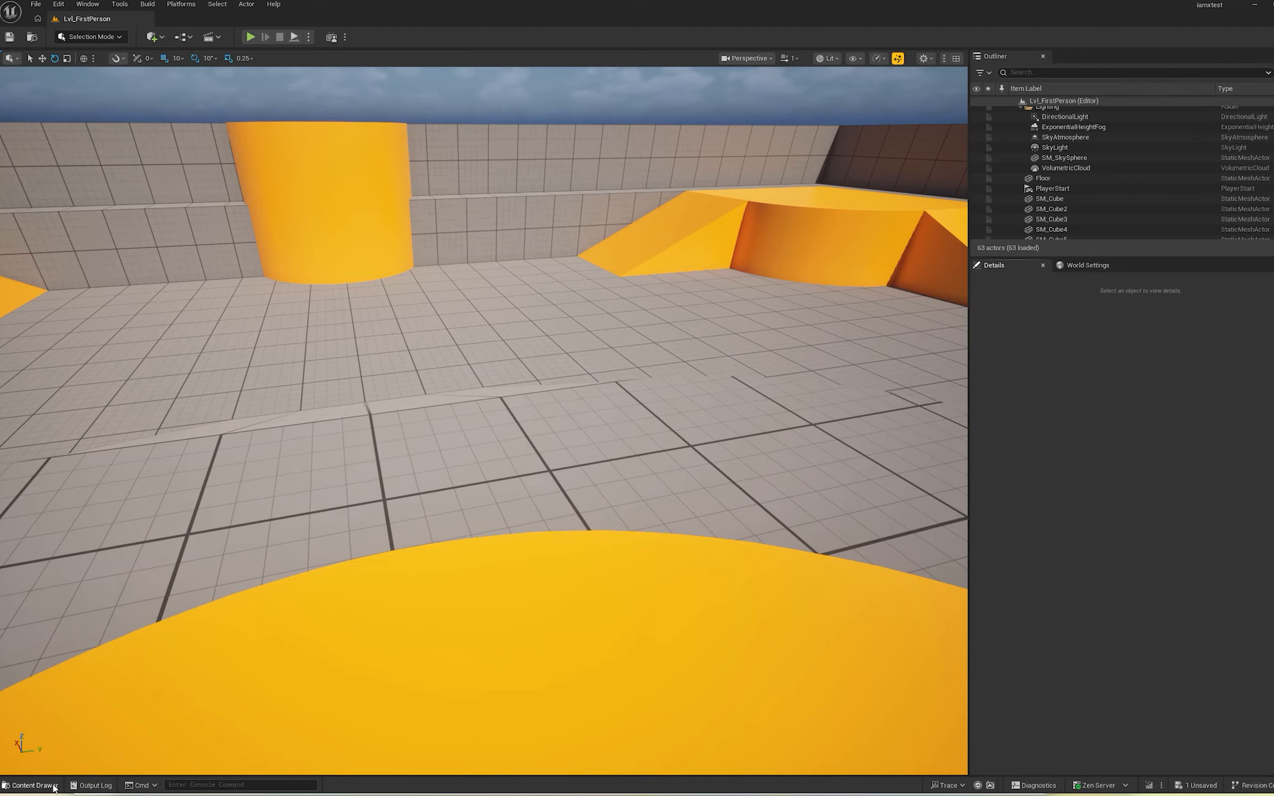
# Step: Place BP_Clara from the MetaHumans/Clara folder on the yellow platform and rotate it about 90° around Z
pyautogui.click(33, 785)
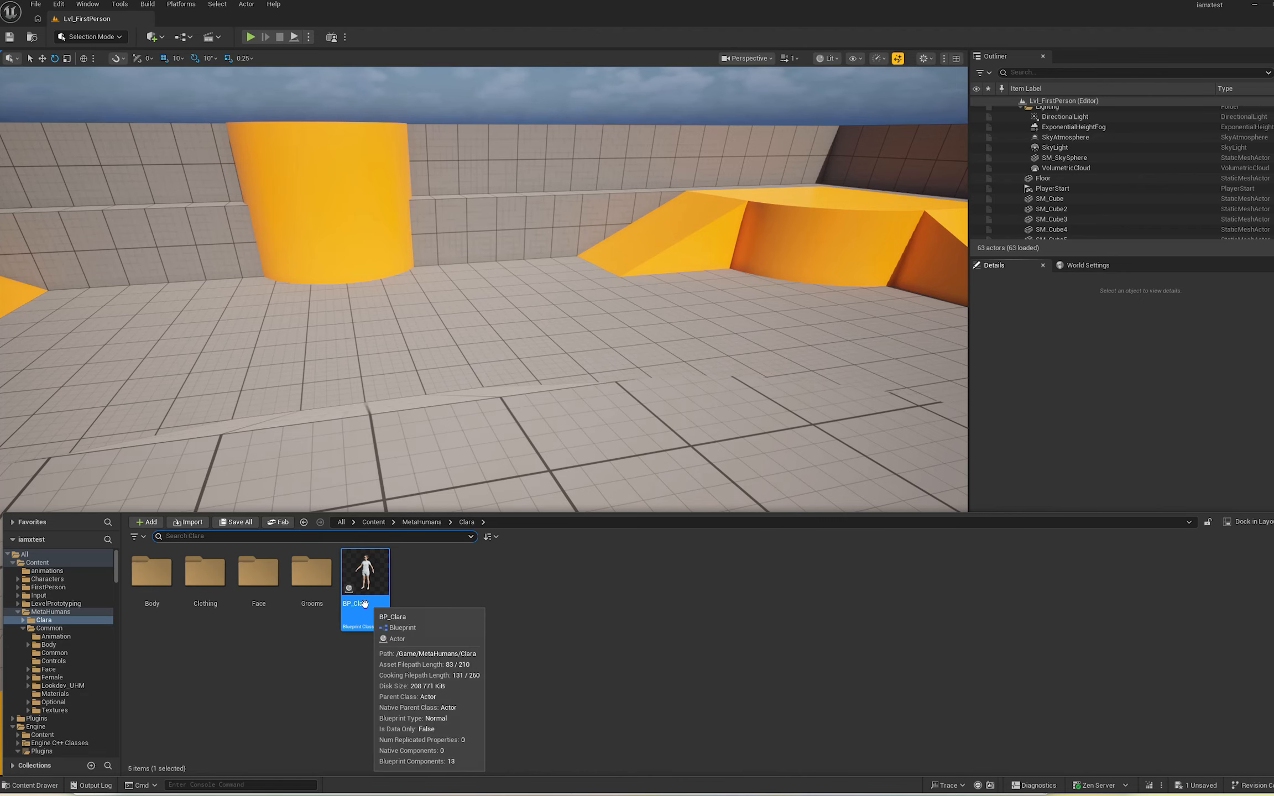
pyautogui.moveTo(536, 524); pyautogui.dragTo(508, 640)
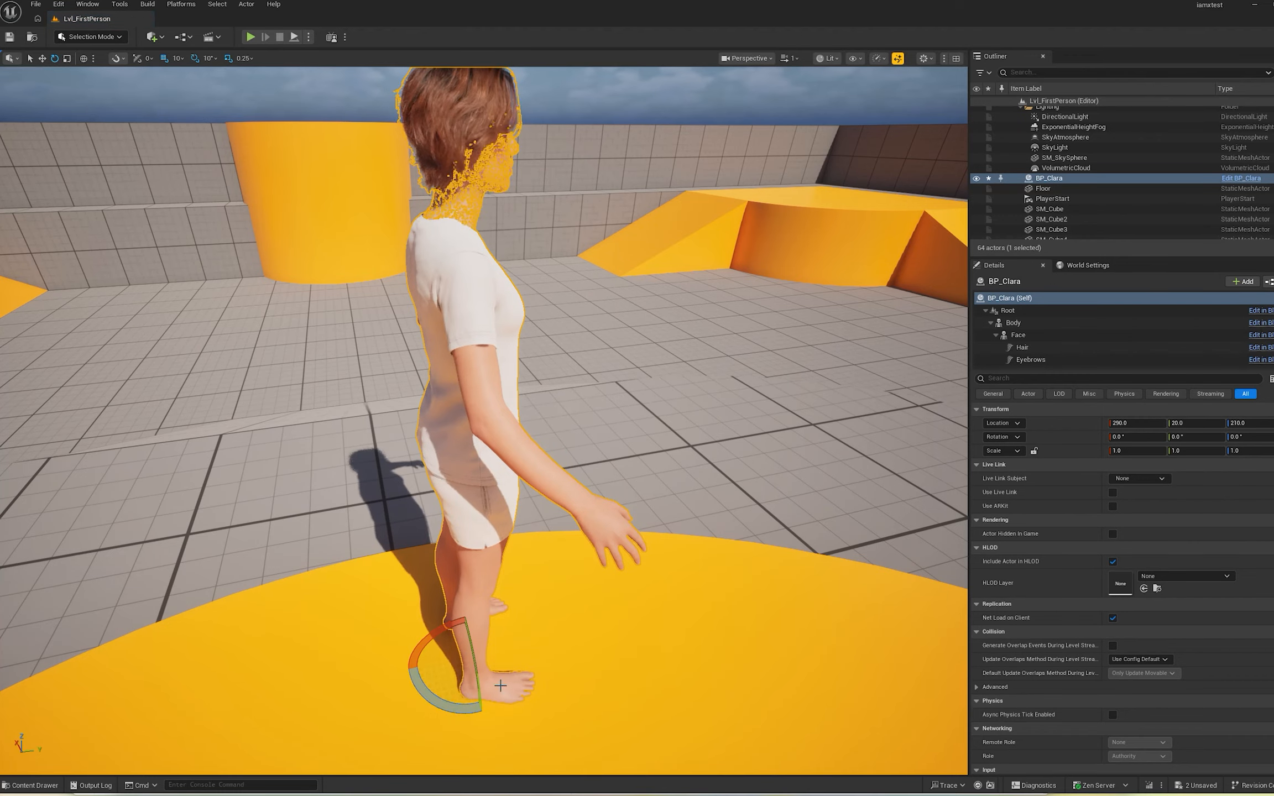
pyautogui.moveTo(469, 709); pyautogui.dragTo(443, 706)
pyautogui.moveTo(485, 606); pyautogui.dragTo(536, 642)
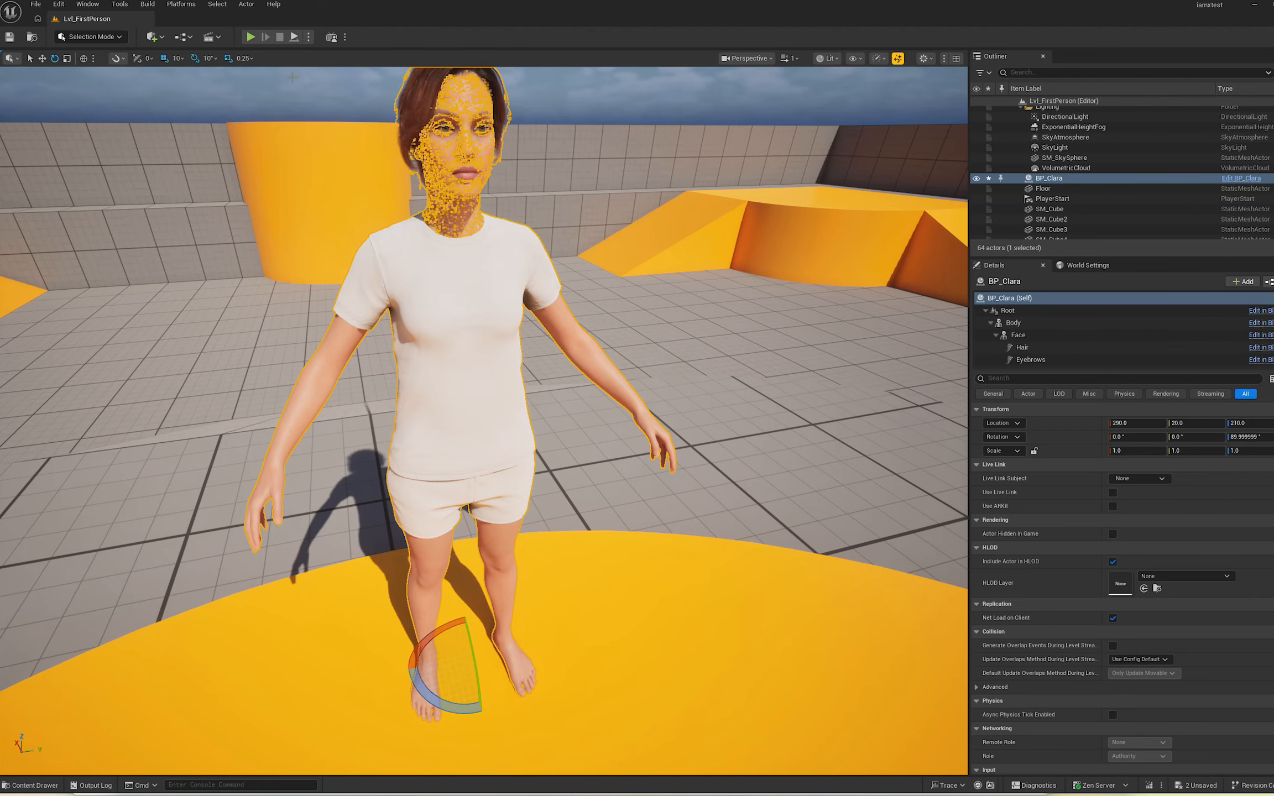
# Step: Play the level and walk up to and around Clara to check her body animation and her head and eye look-at
pyautogui.click(250, 37)
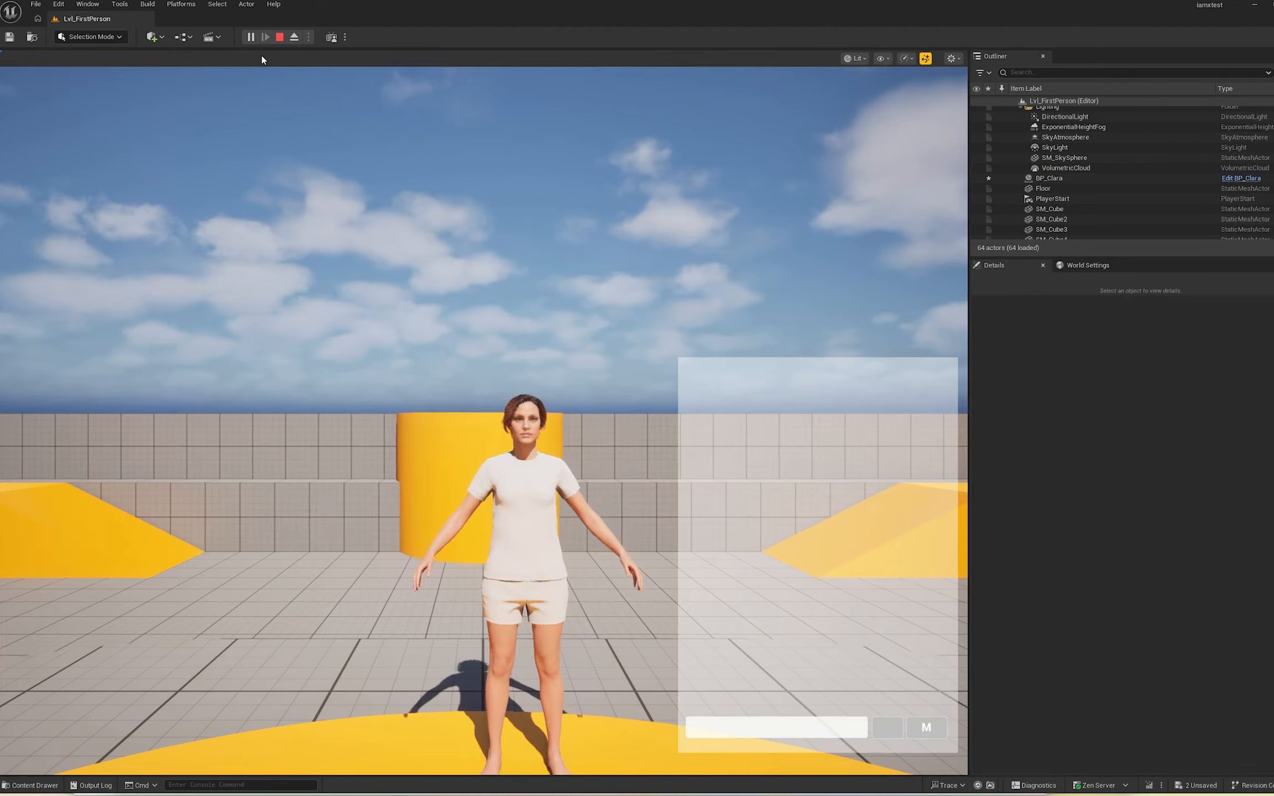
pyautogui.press('w')
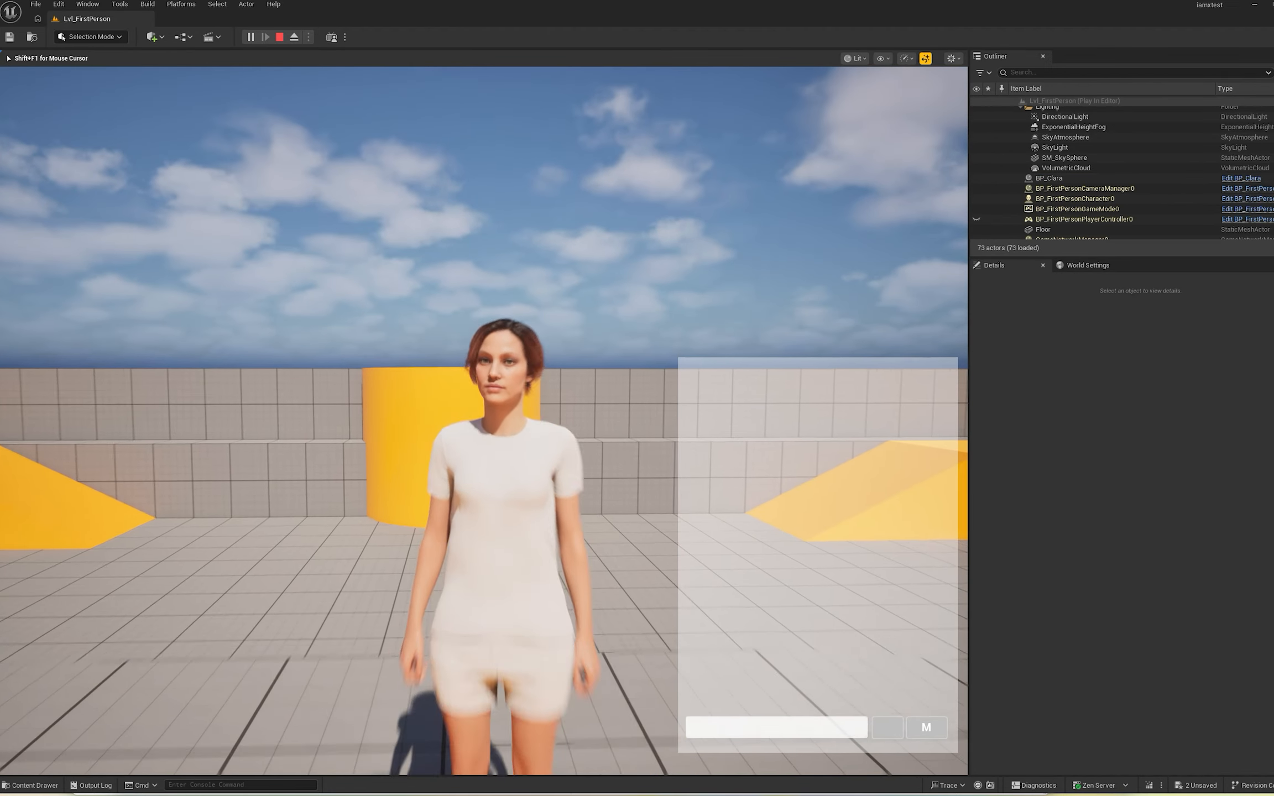
pyautogui.press('a')
pyautogui.press('a')
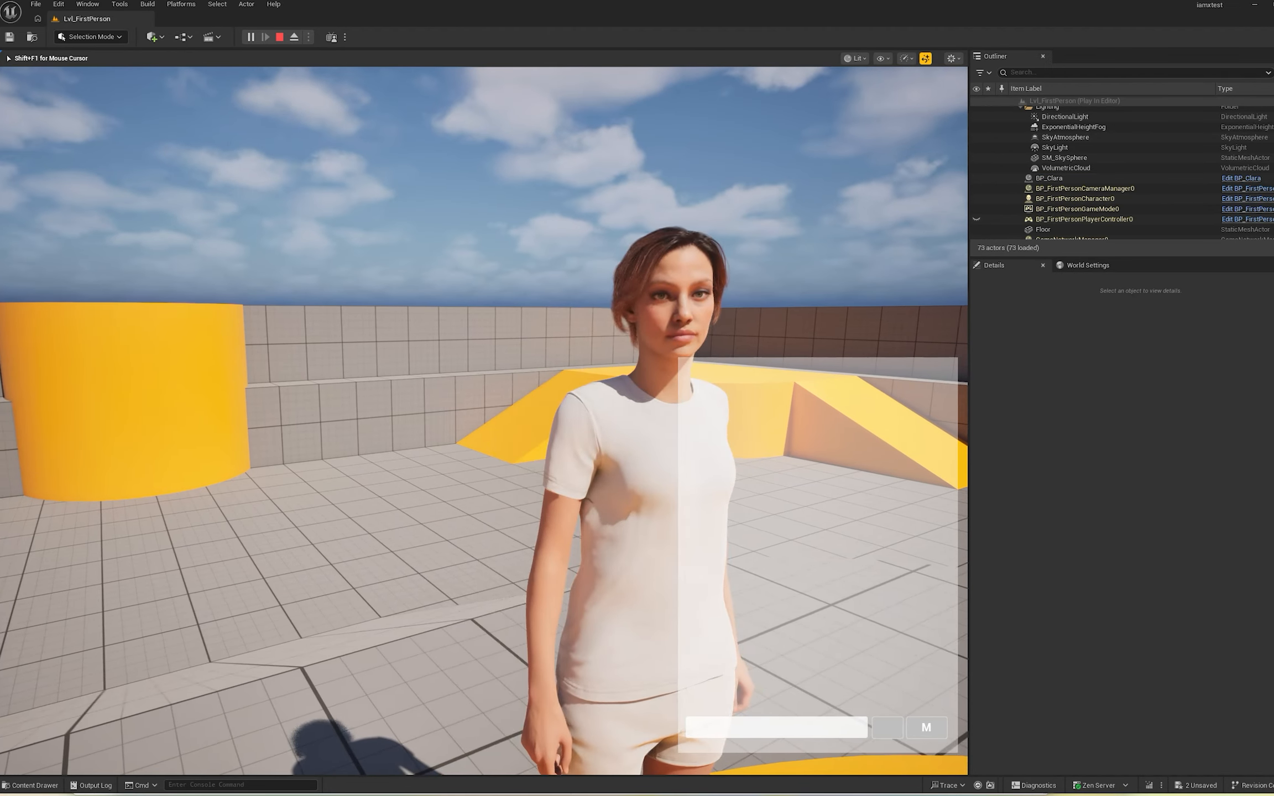
pyautogui.press('a')
pyautogui.press('w')
pyautogui.press('a')
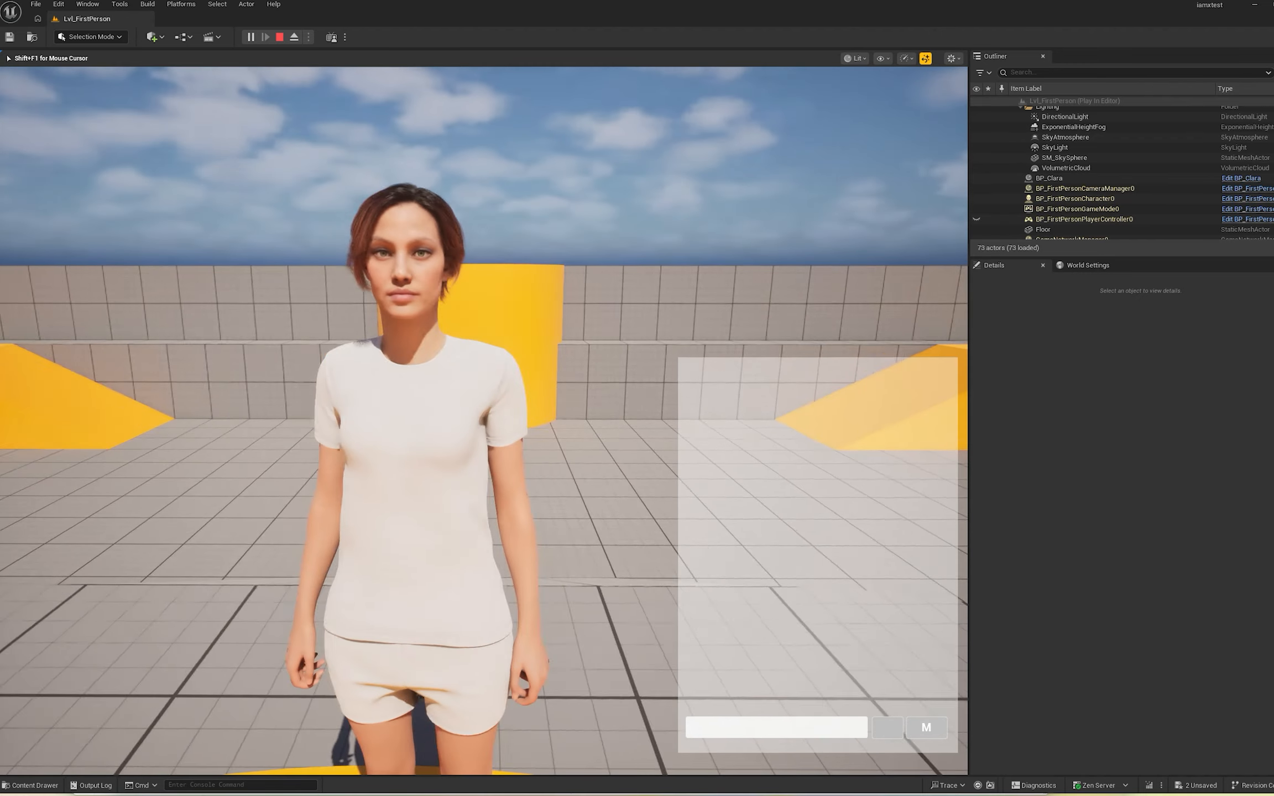
pyautogui.press('w')
pyautogui.press('w')
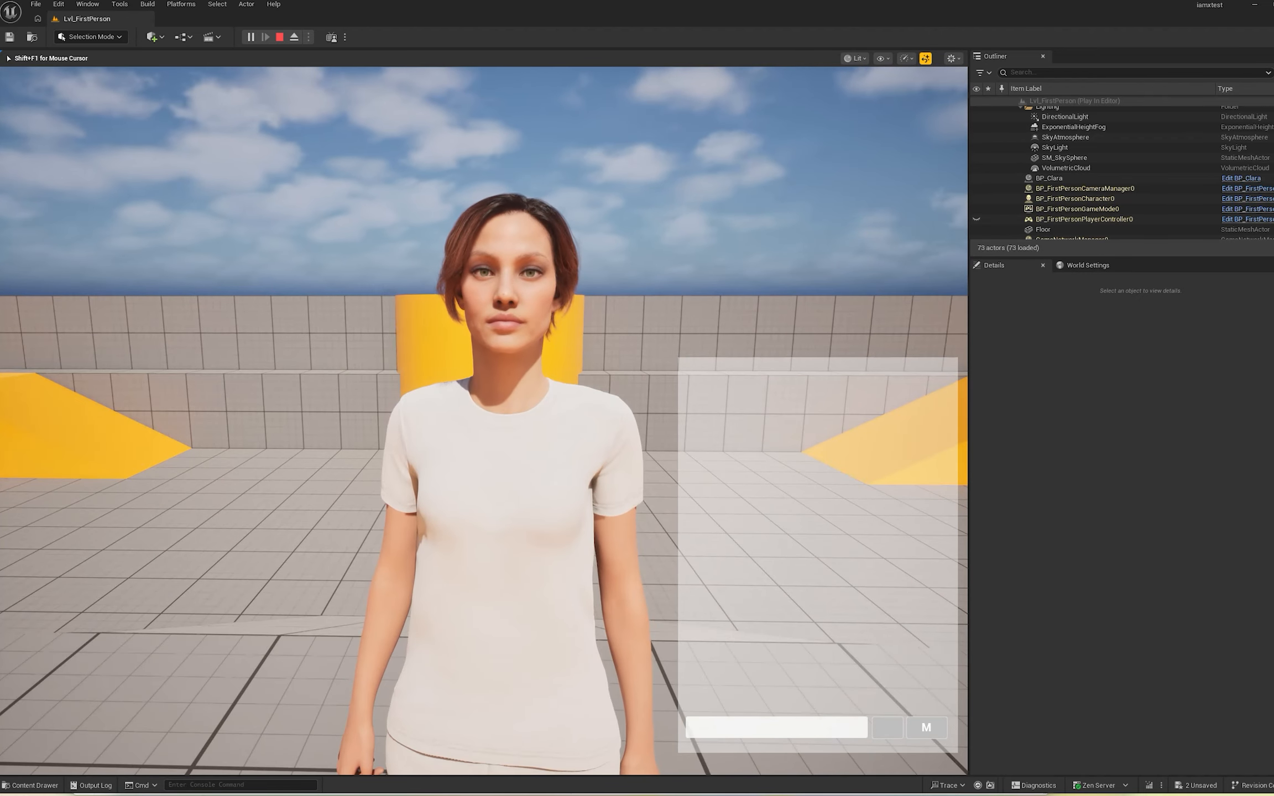